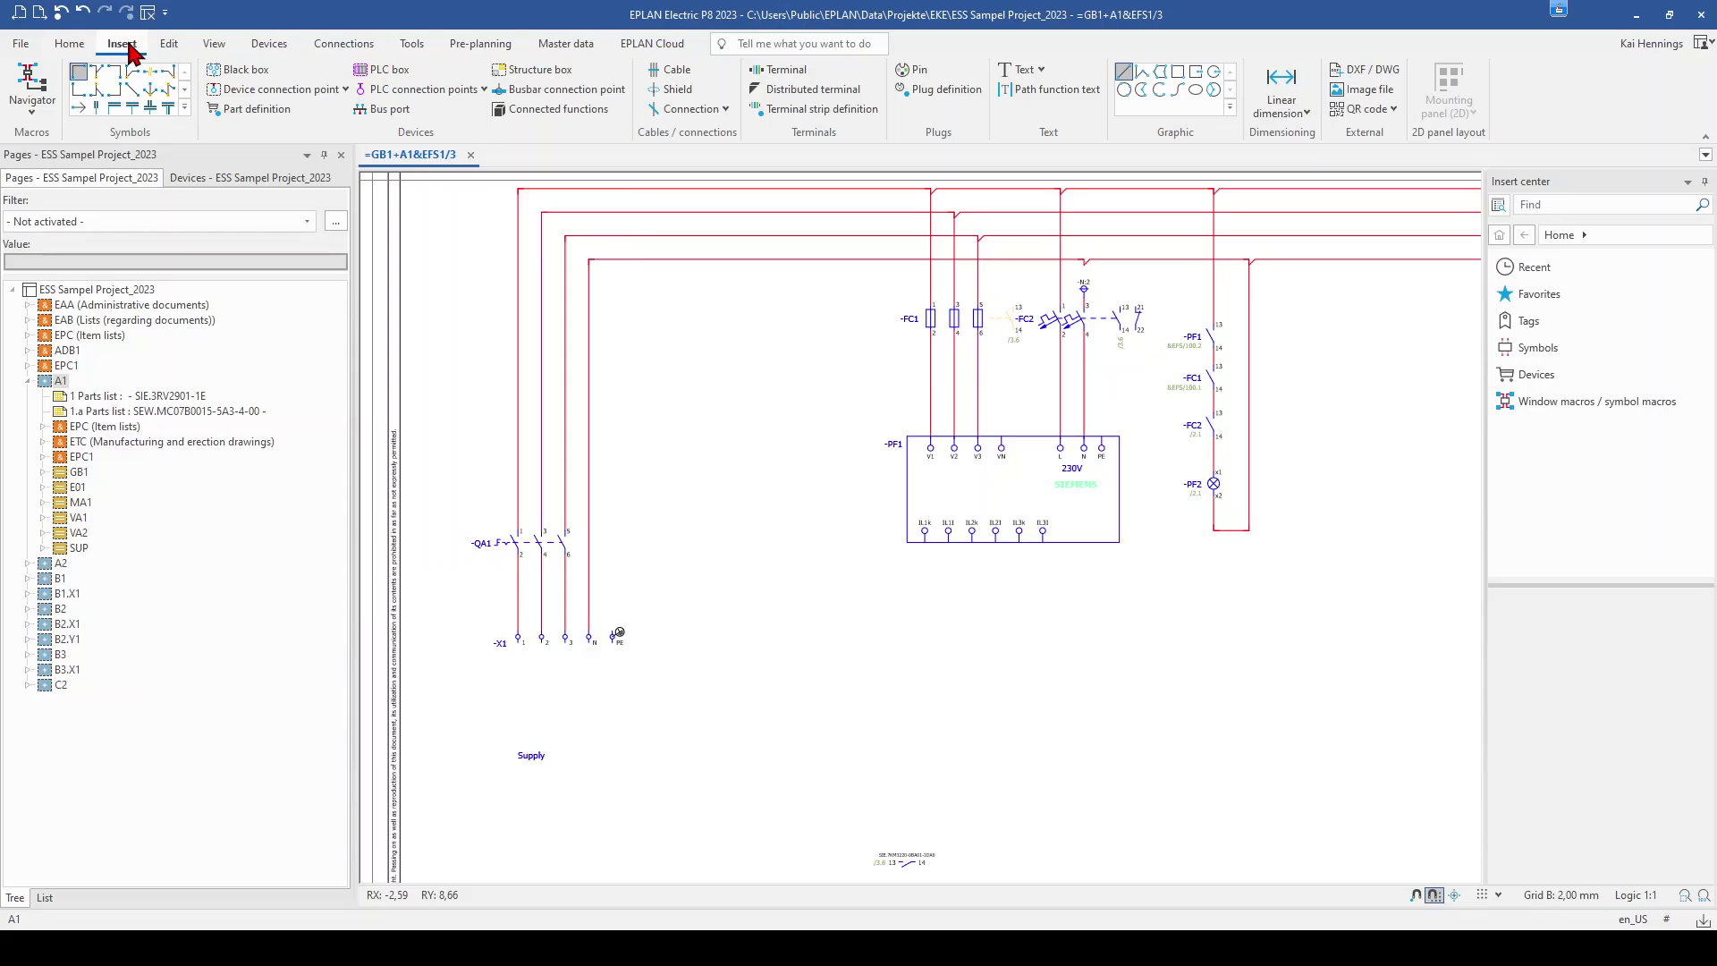
Place a busbar connection point on the PE line above -X1 PE, with displayed DT PE
click(547, 92)
scroll(614, 575, up, 2)
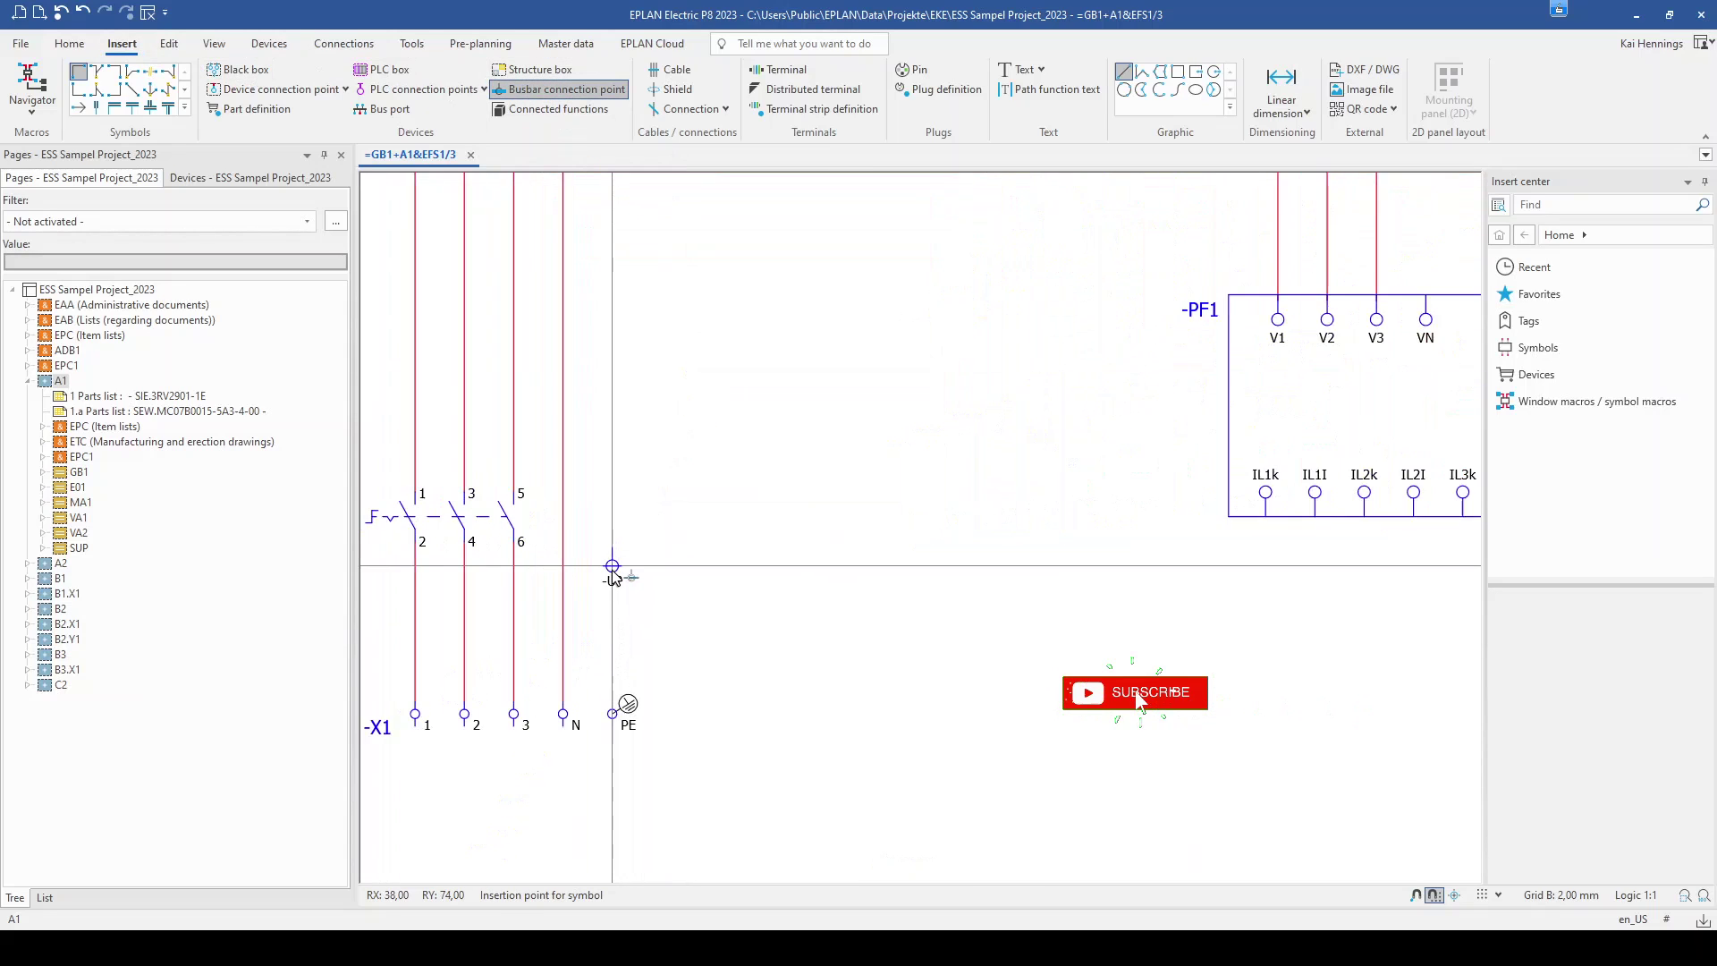
click(613, 444)
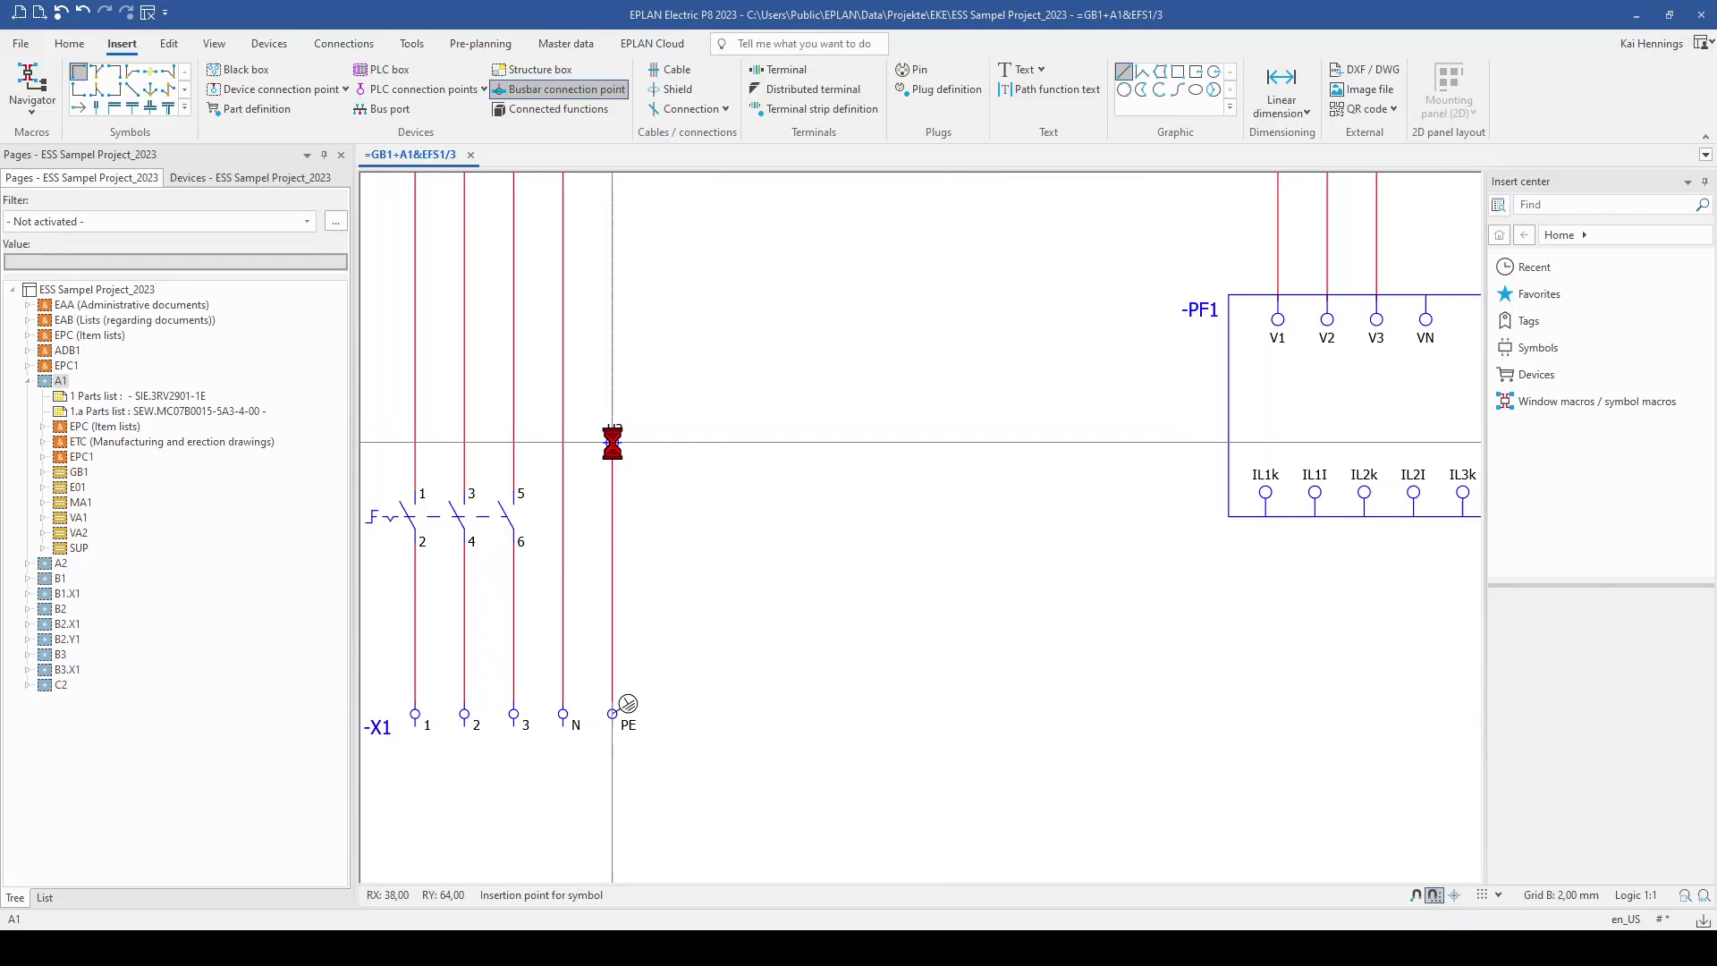
click(613, 443)
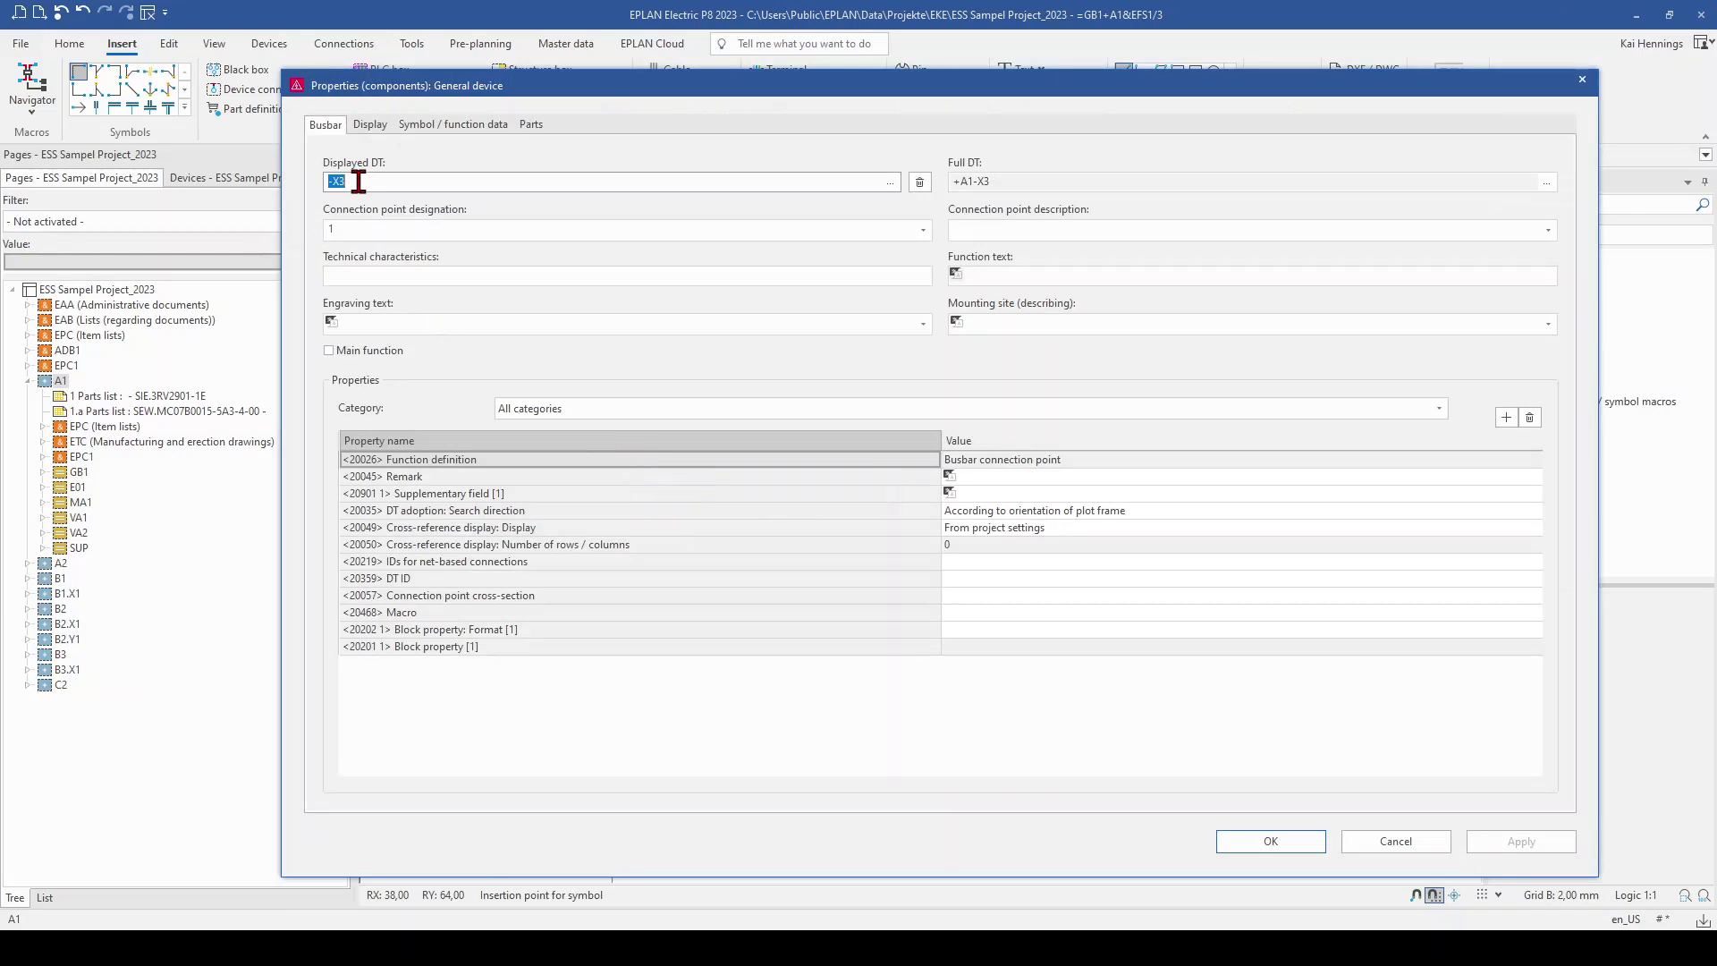
text(PE)
Set the connection point's logic potential type to PE and confirm the properties
click(394, 230)
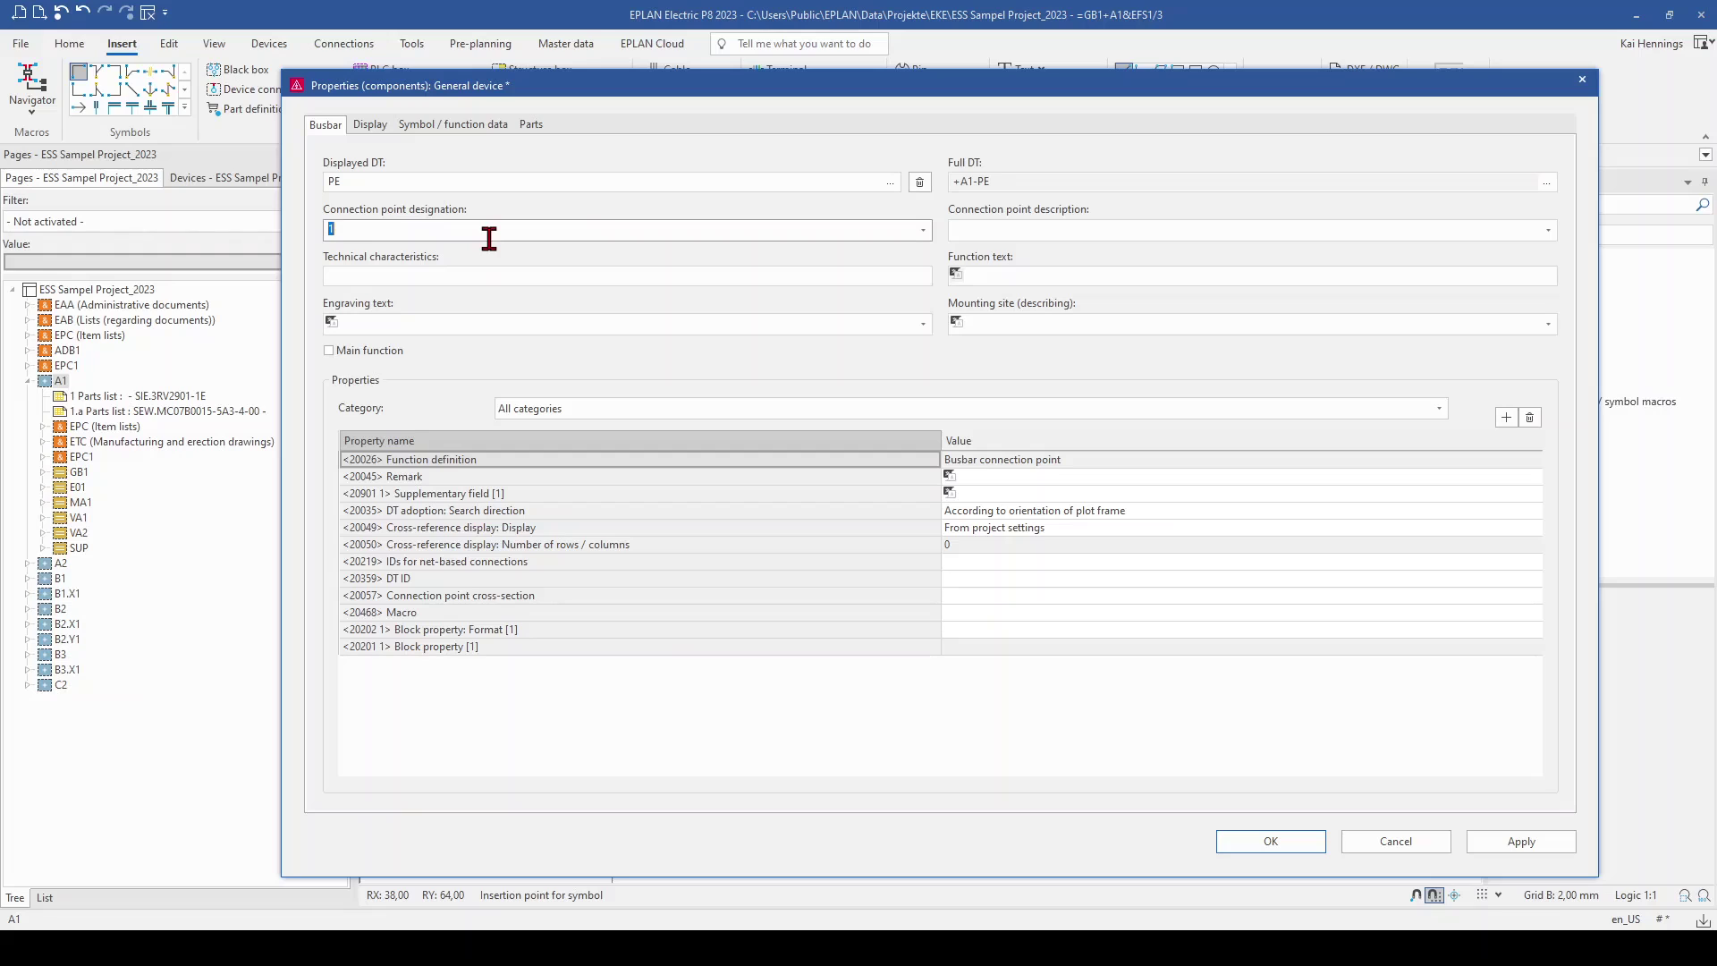
click(445, 127)
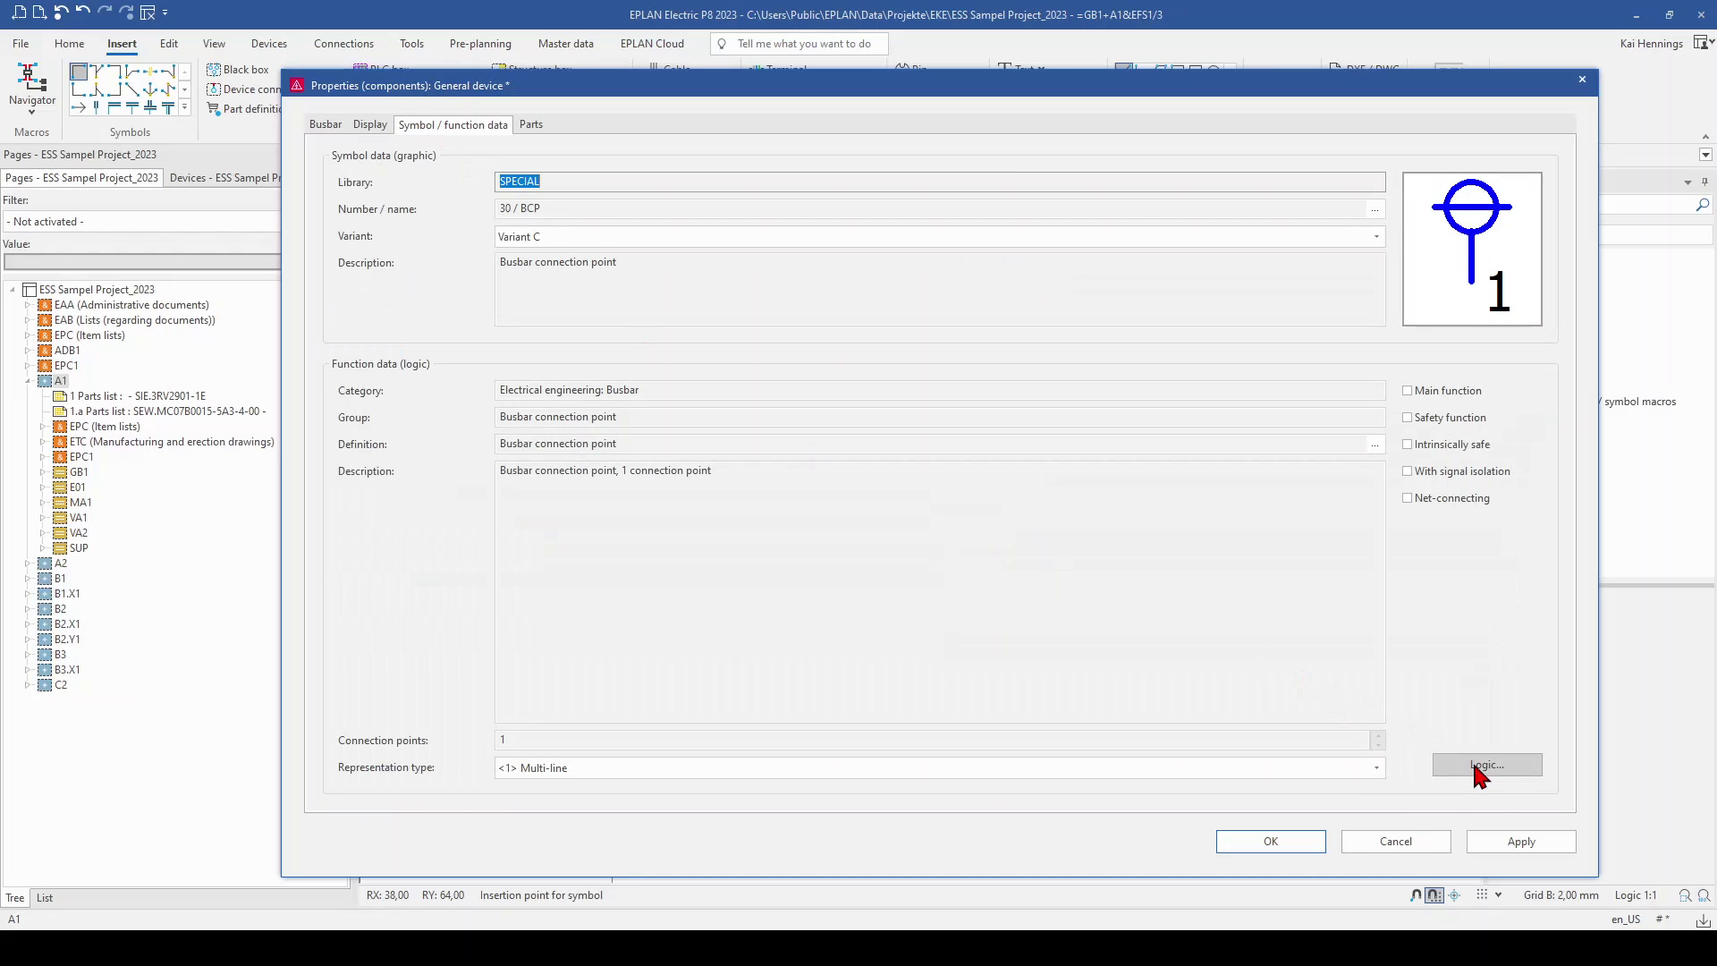
click(1484, 766)
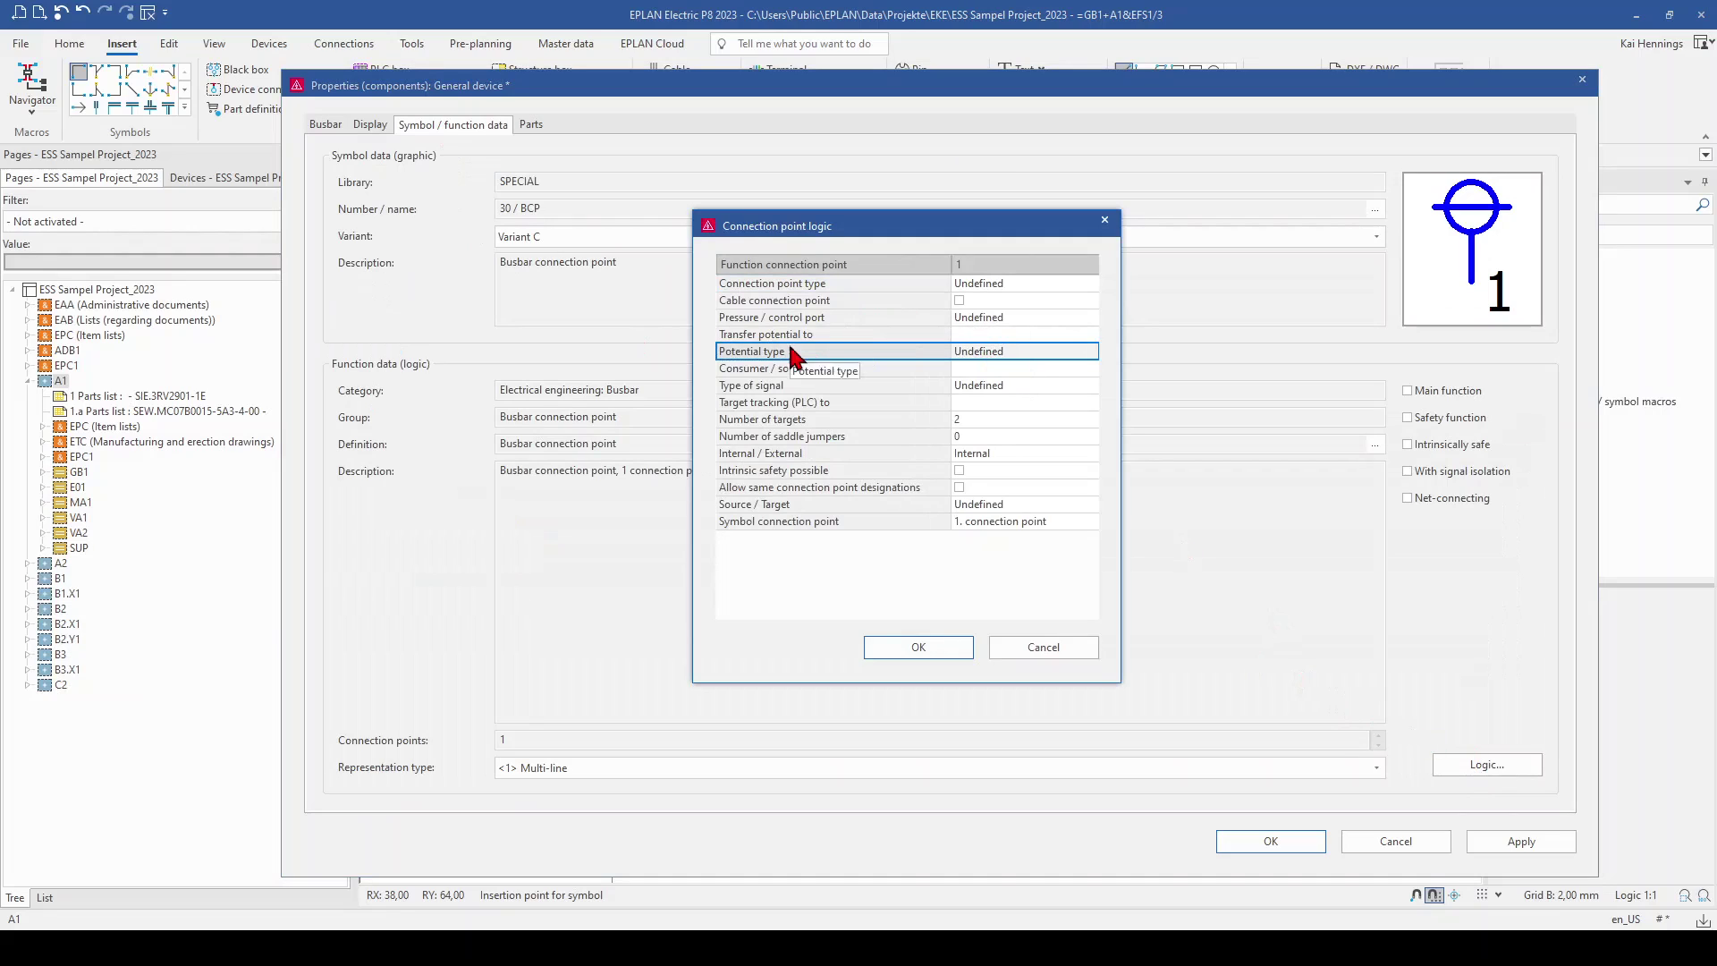
click(1092, 352)
click(1015, 428)
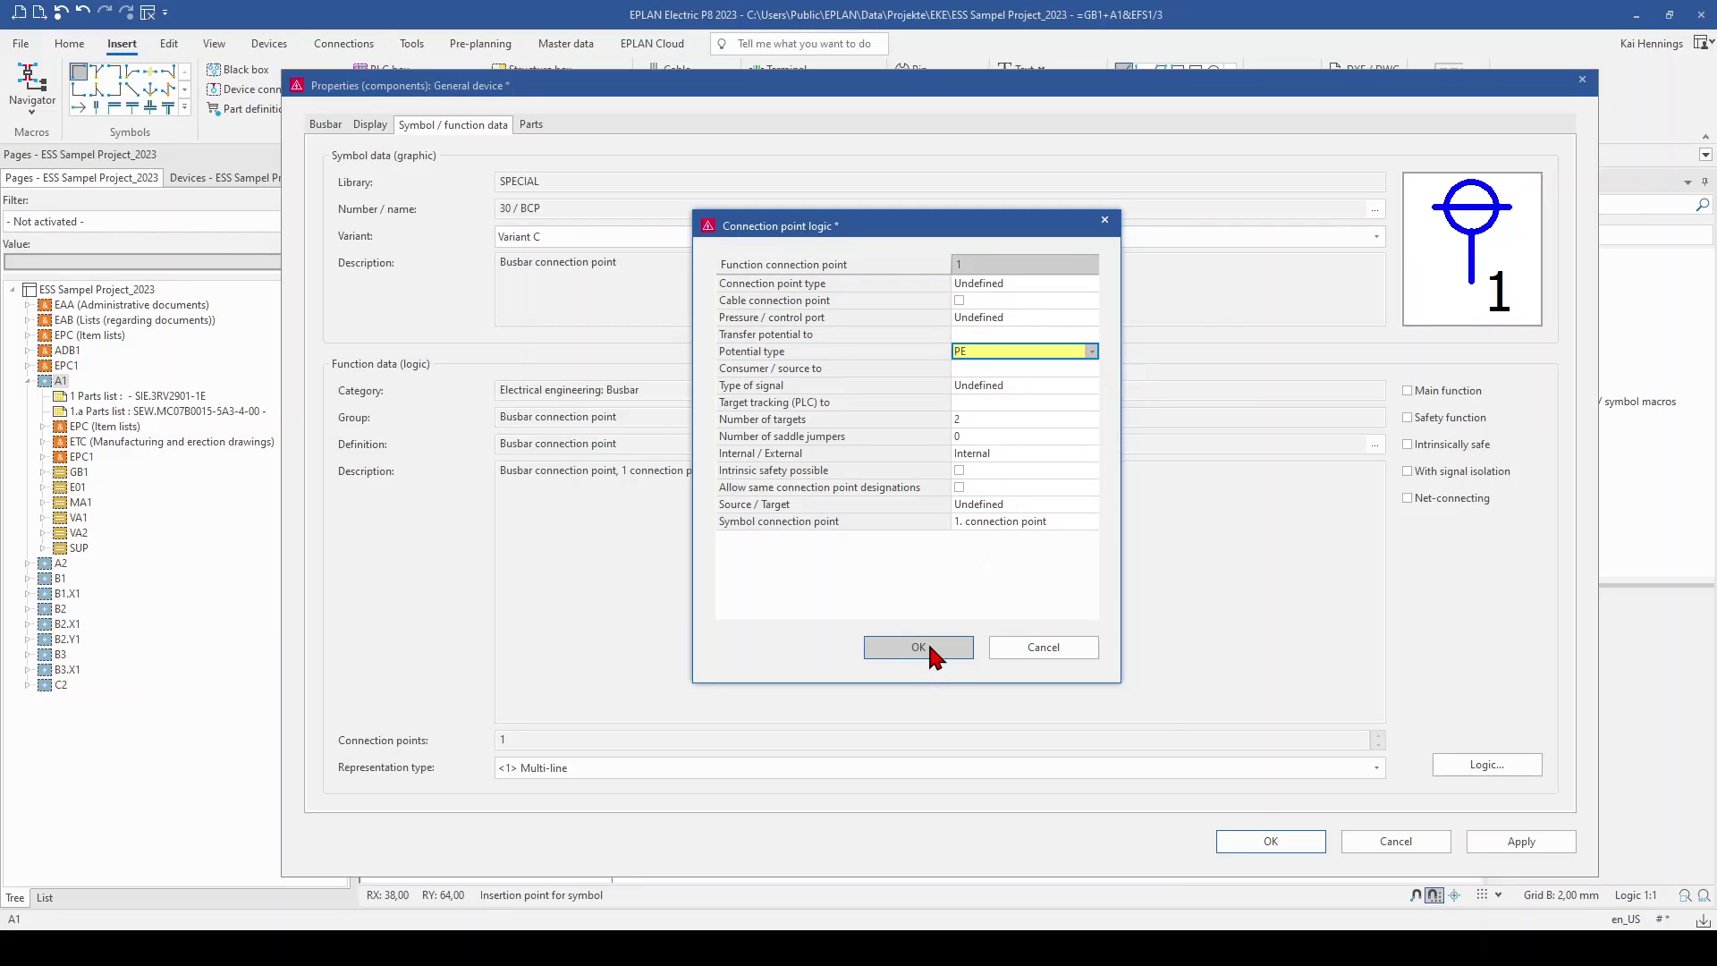
click(919, 648)
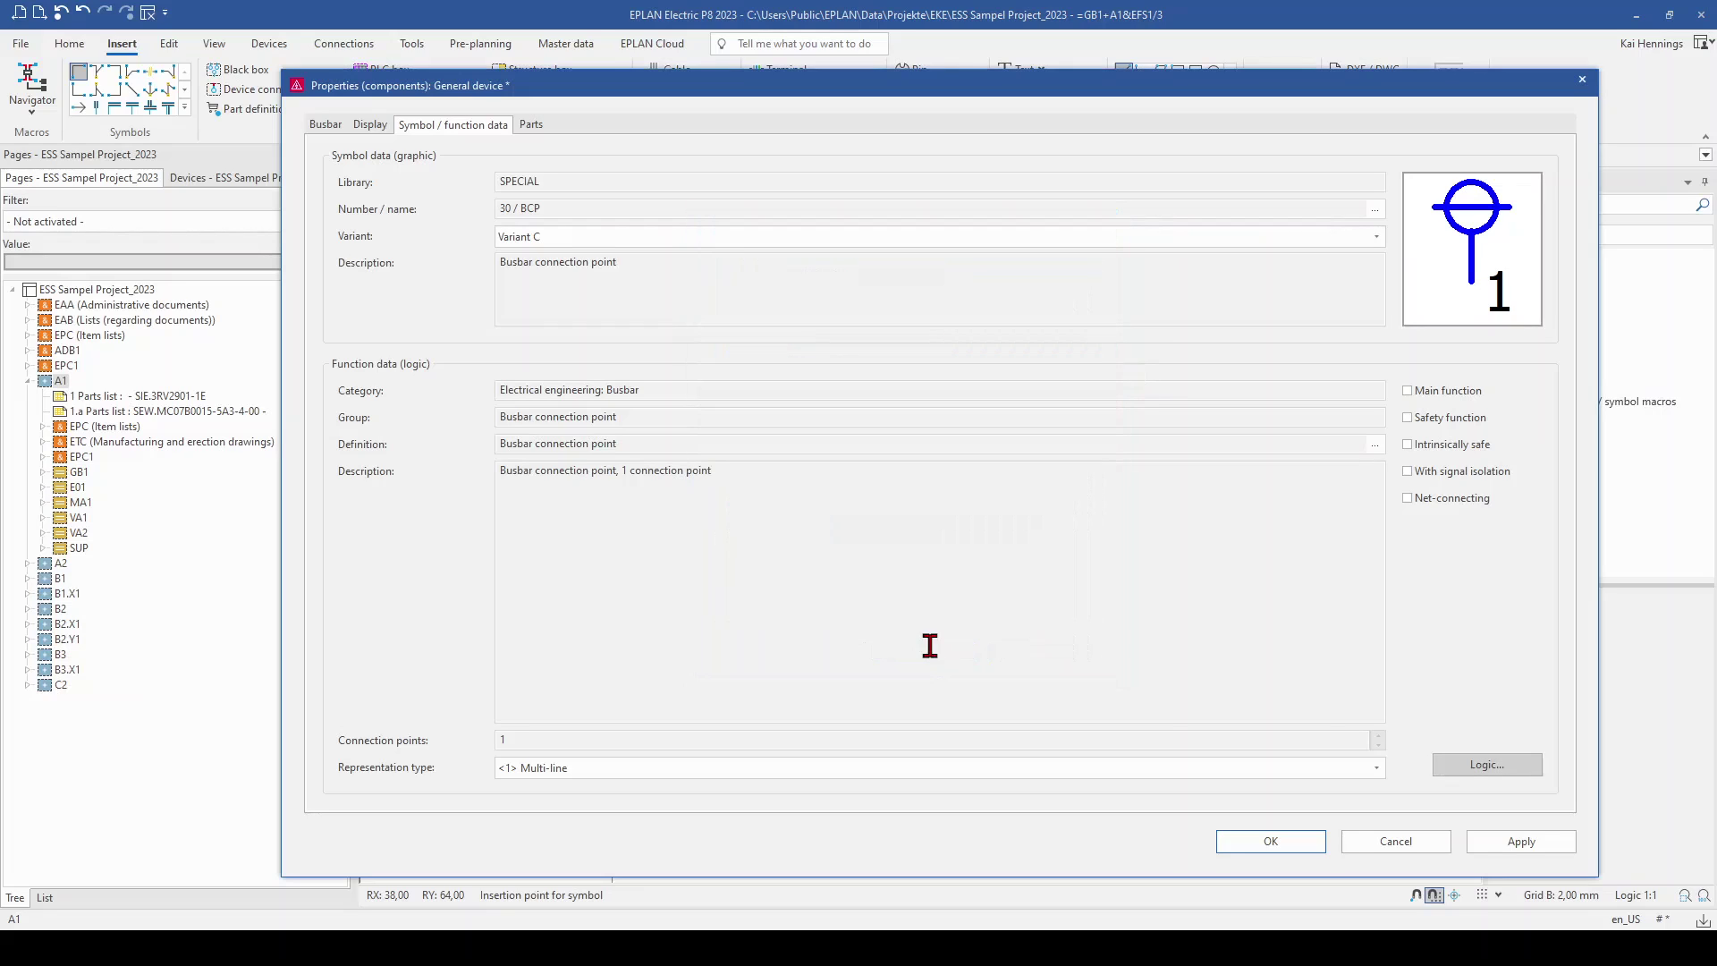
click(1518, 843)
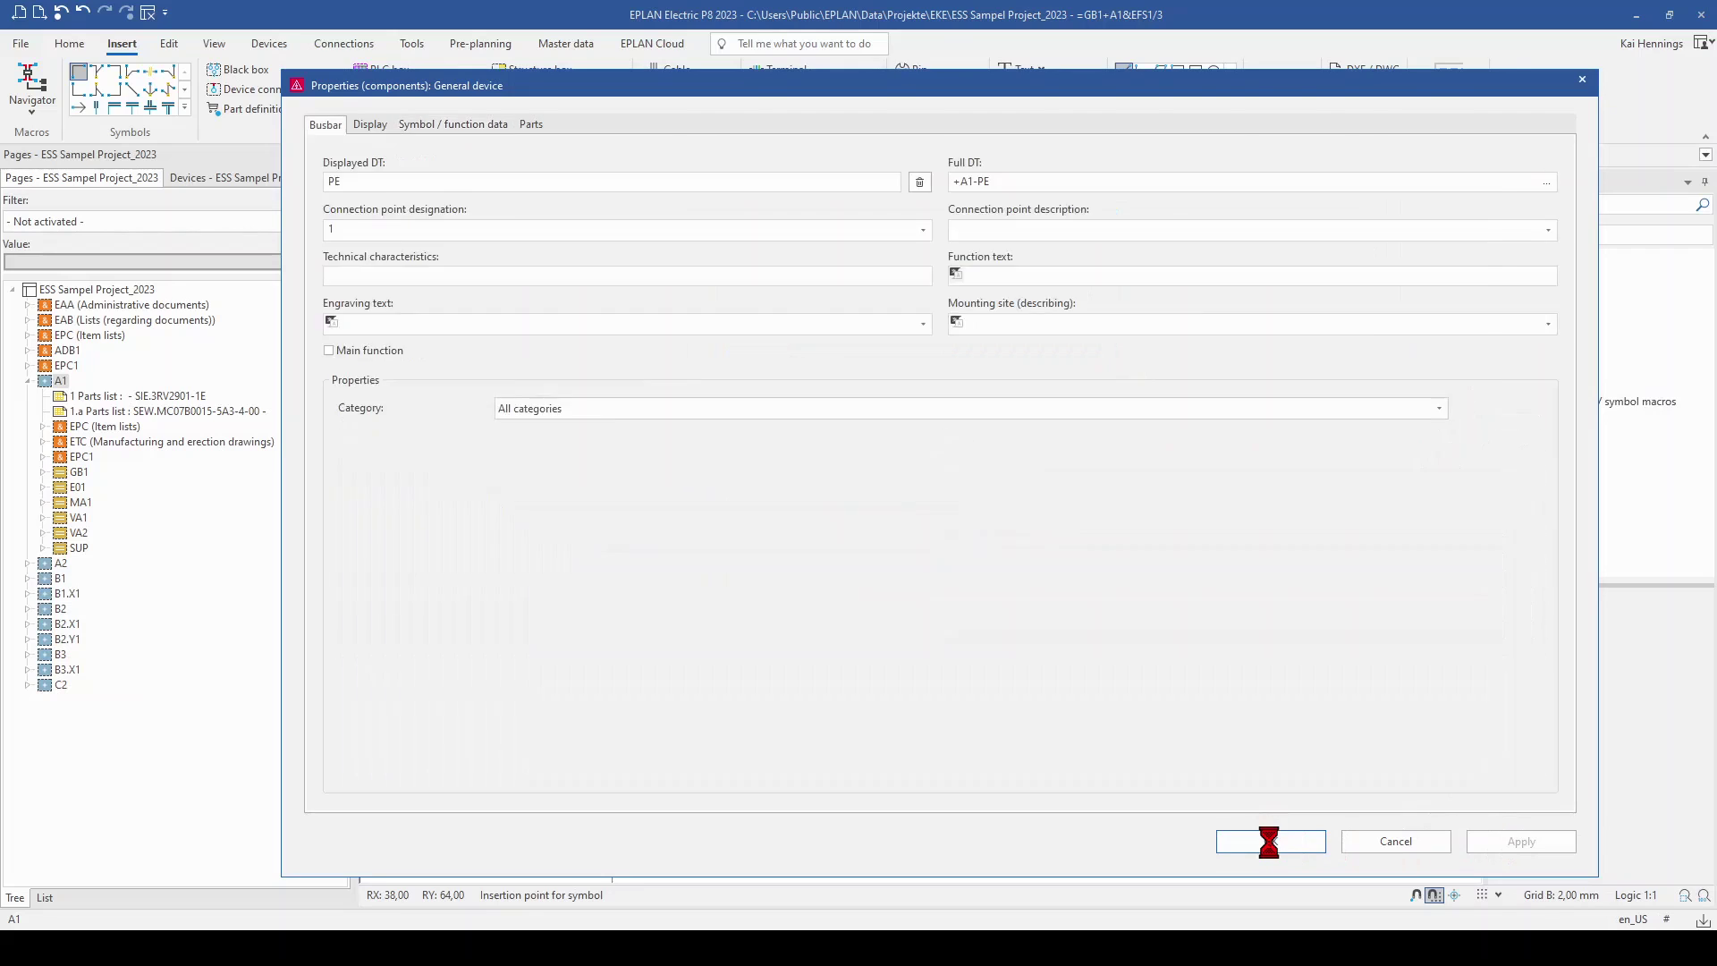
click(1269, 842)
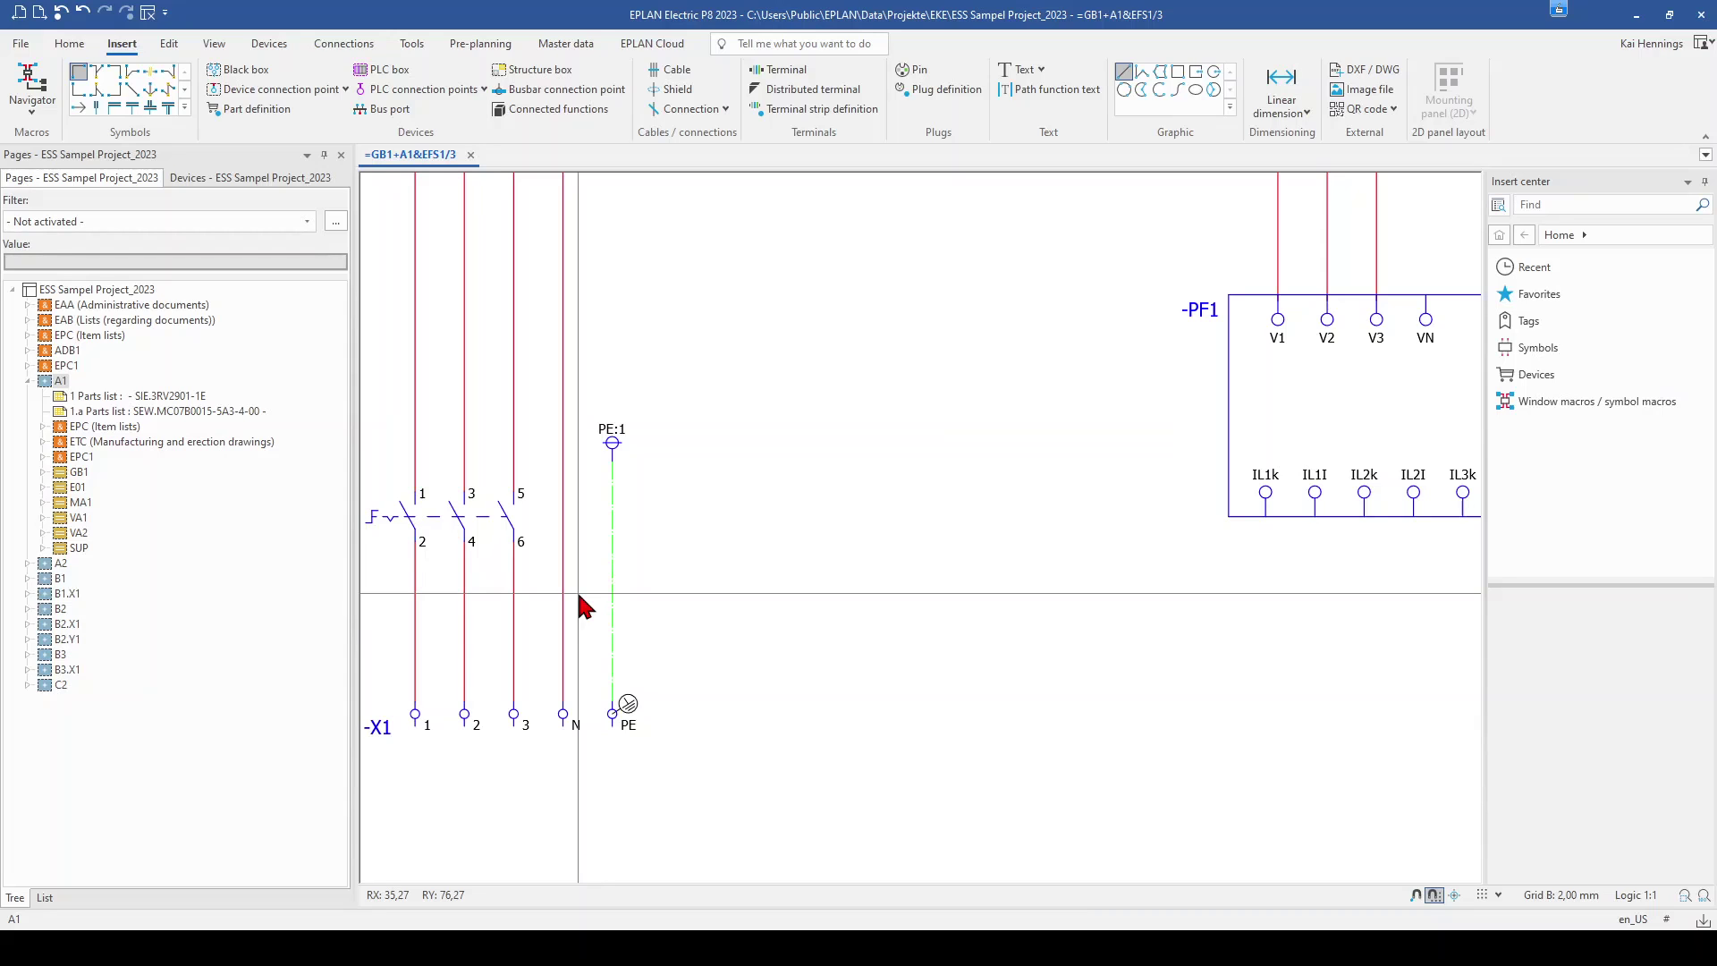
scroll(562, 617, down, 2)
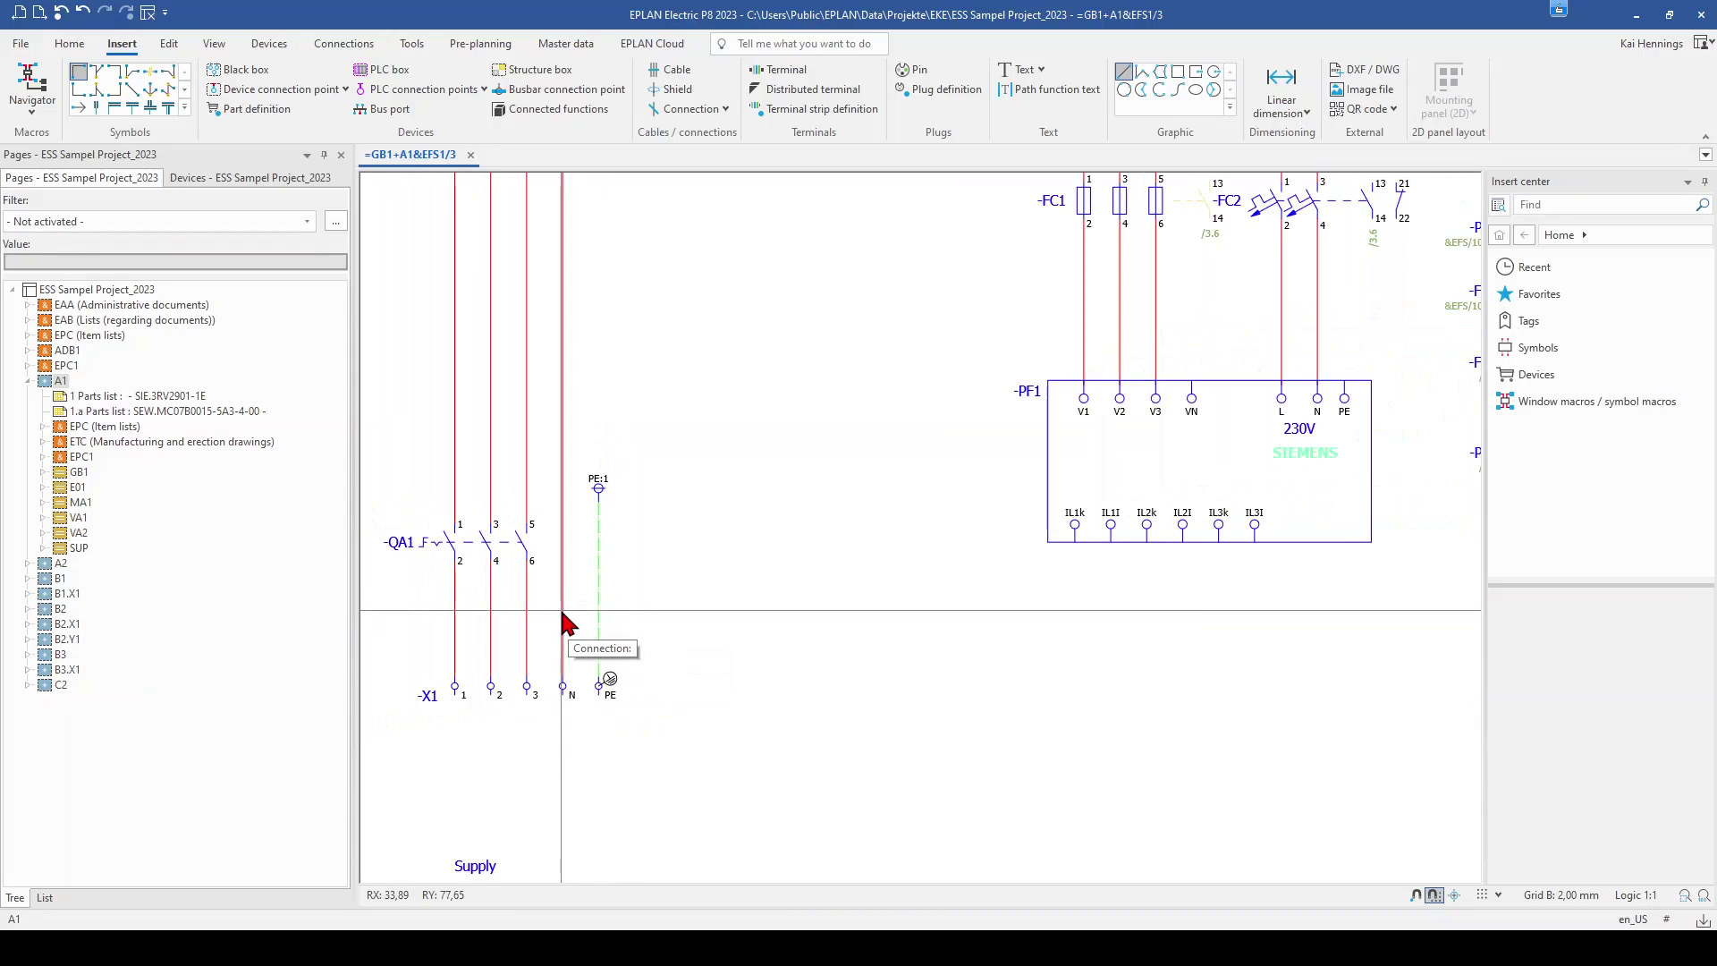
click(600, 489)
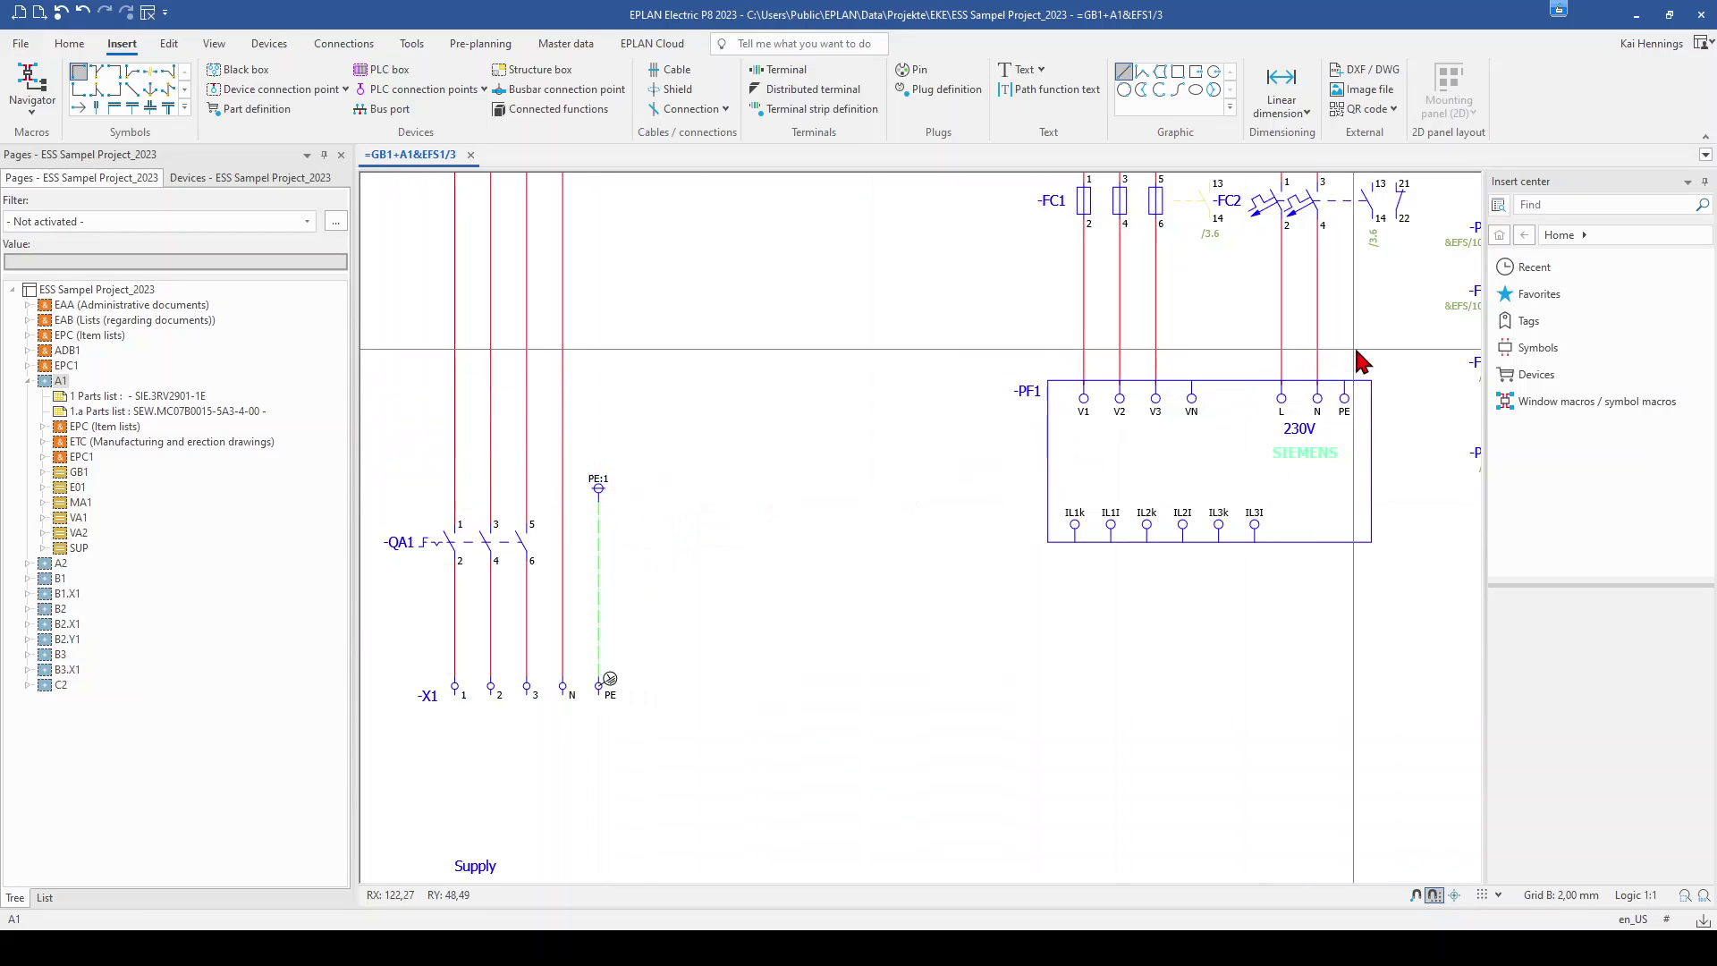
click(1360, 354)
Copy PE:1 once above -PF1's PE terminal with Number insertion mode, creating PE1:1
right_click(600, 496)
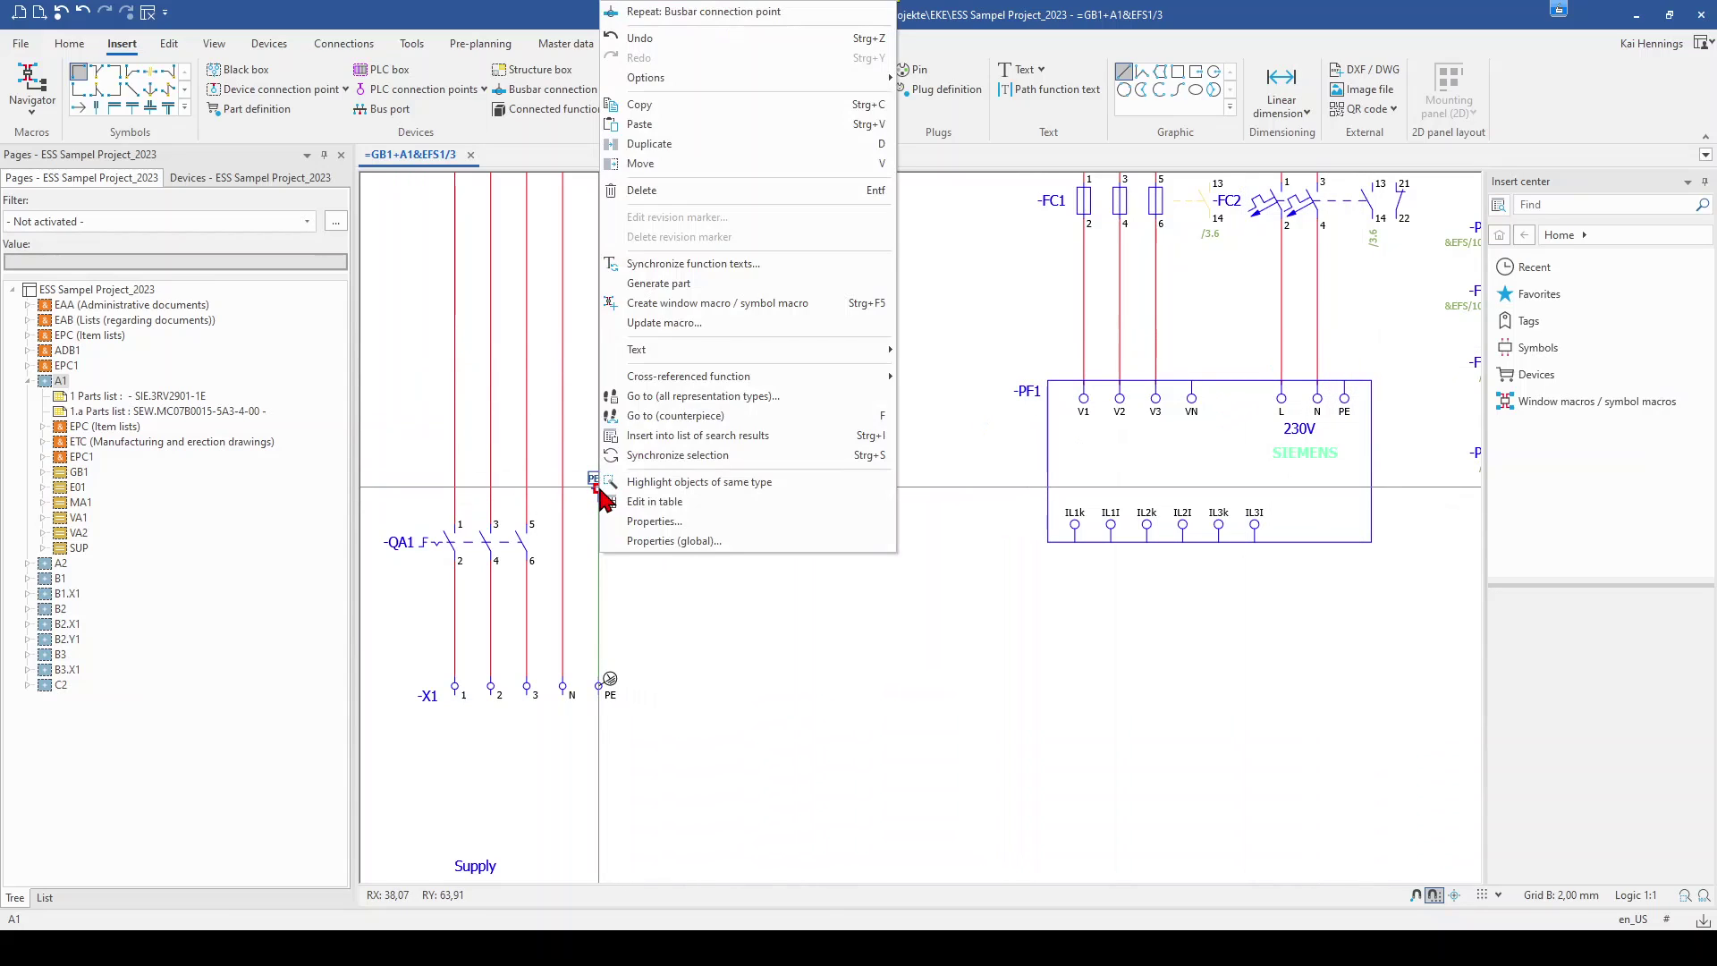
click(669, 164)
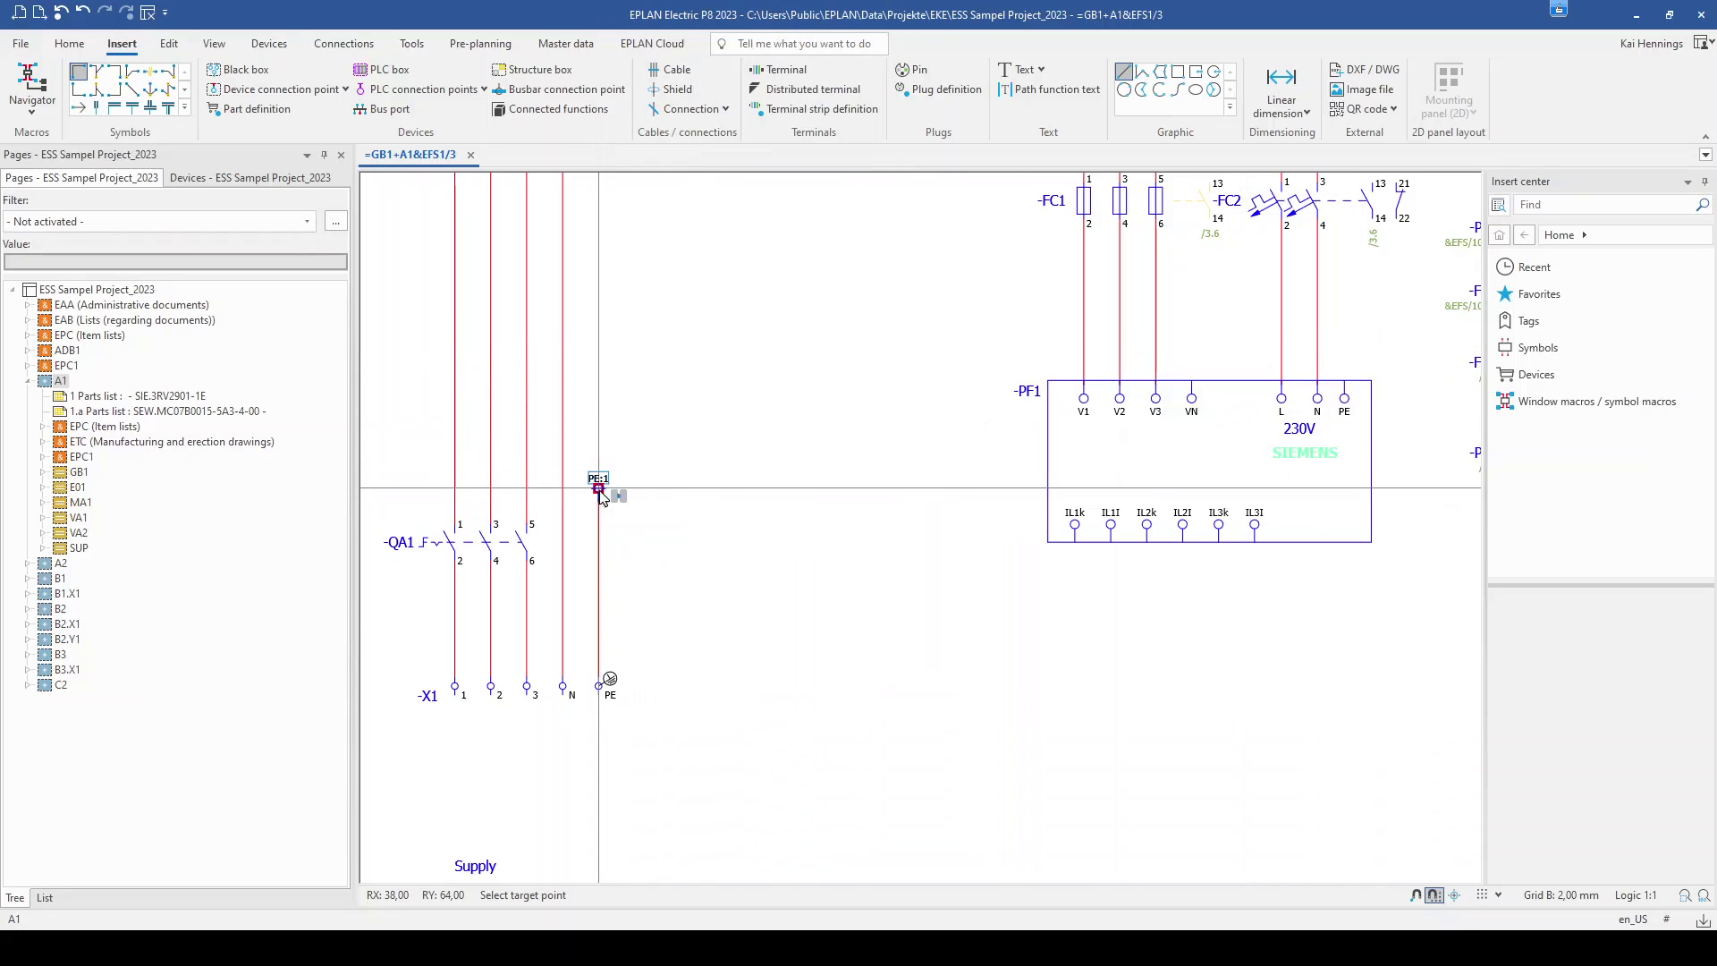
click(1351, 322)
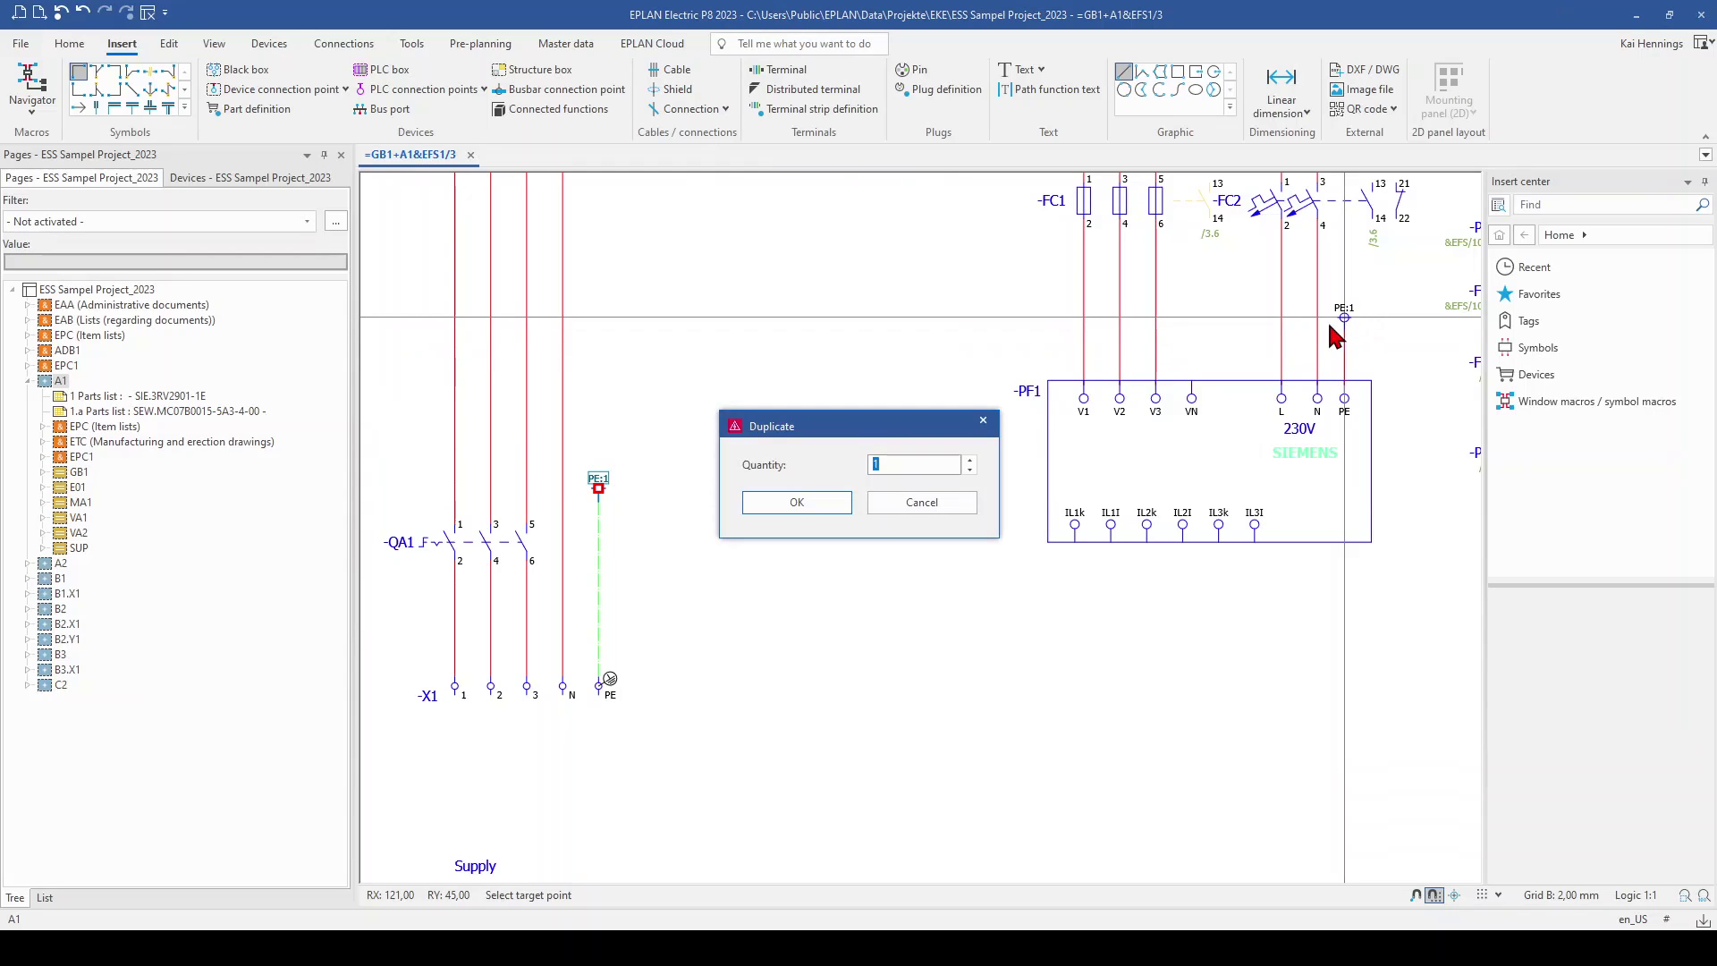
click(796, 502)
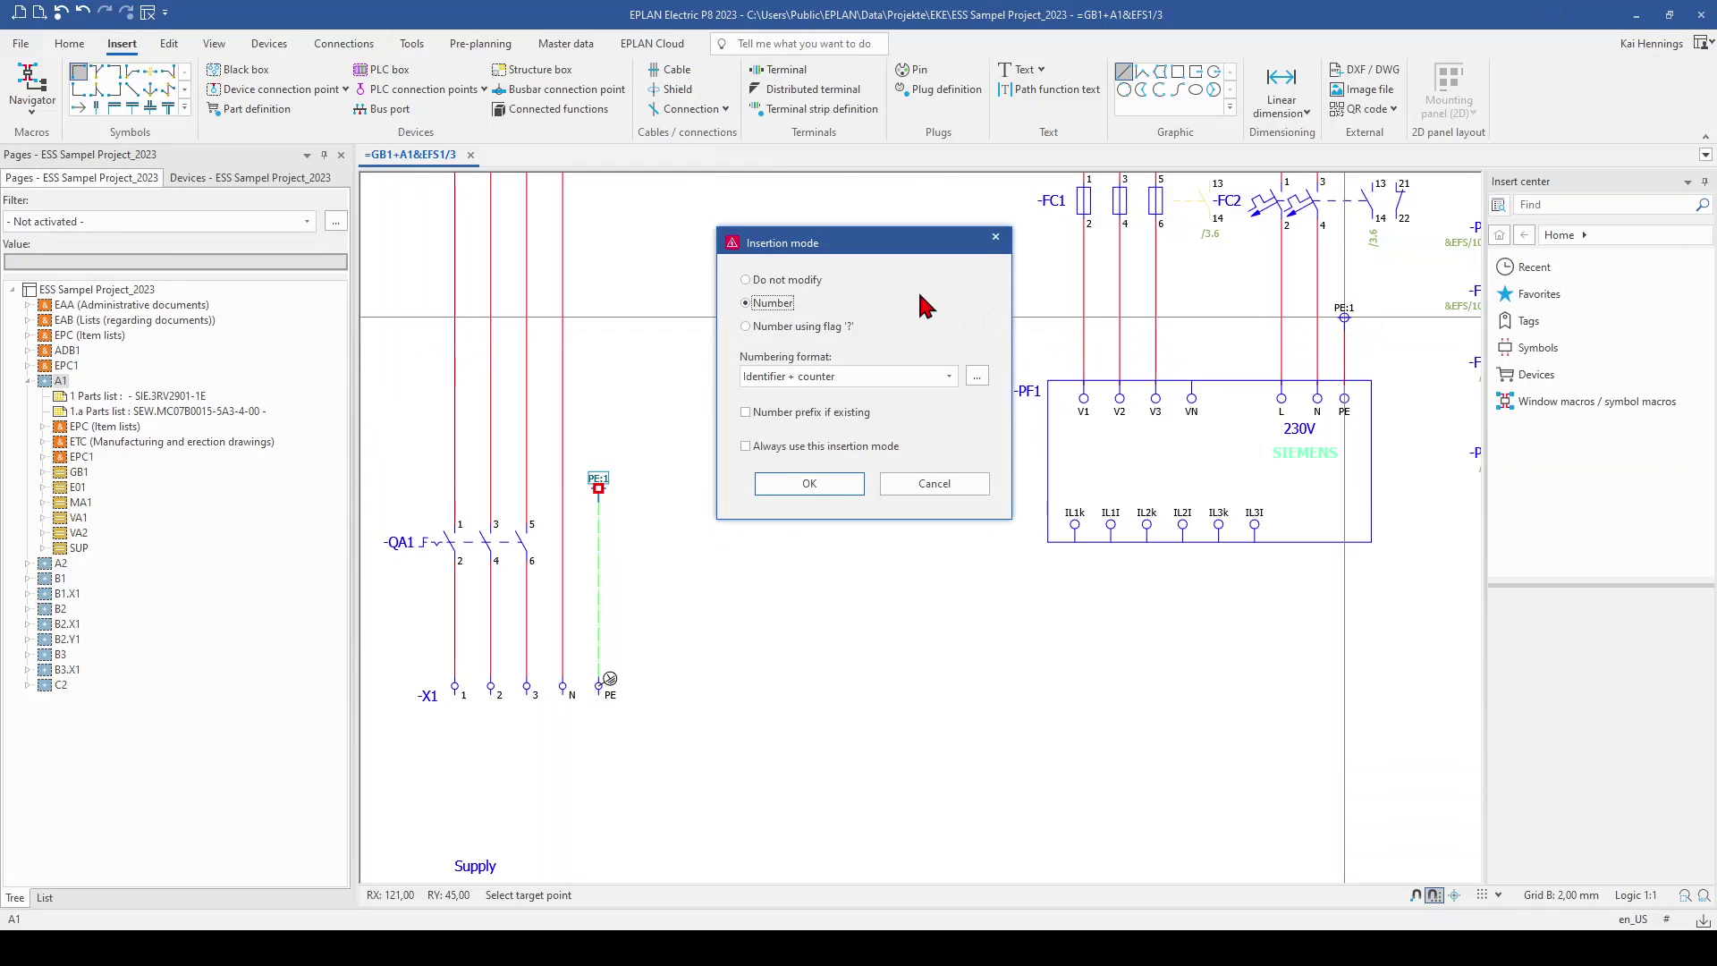
click(813, 489)
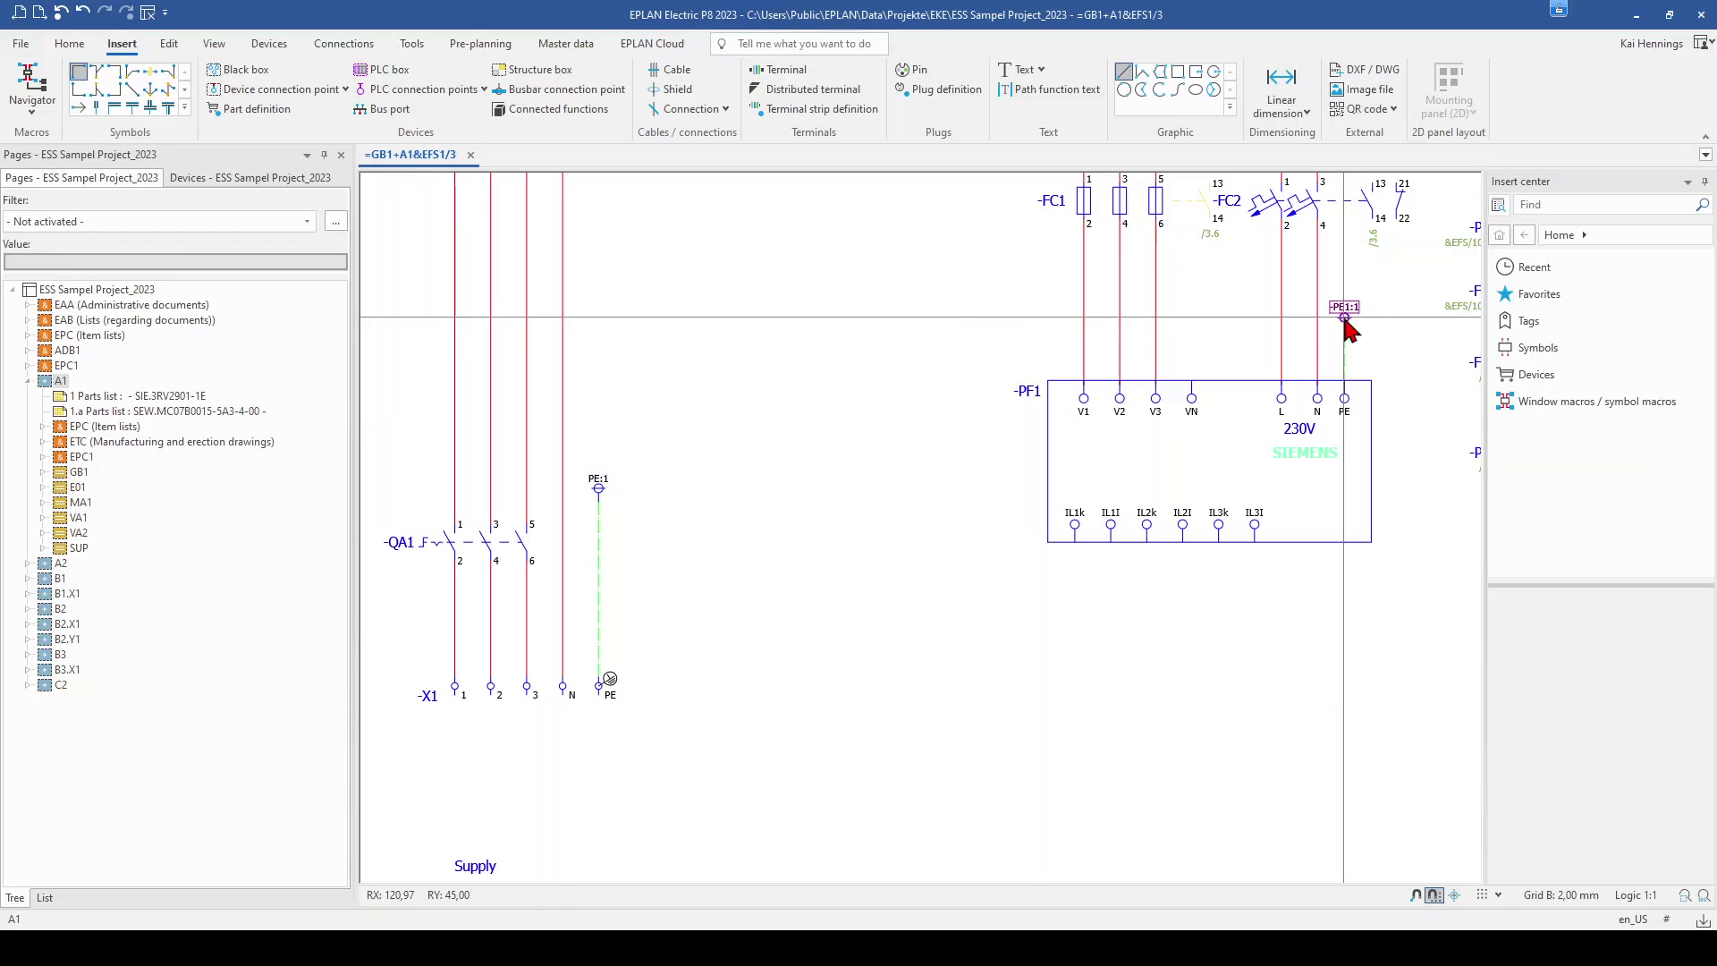
scroll(1366, 339, up, 2)
scroll(1366, 338, down, 2)
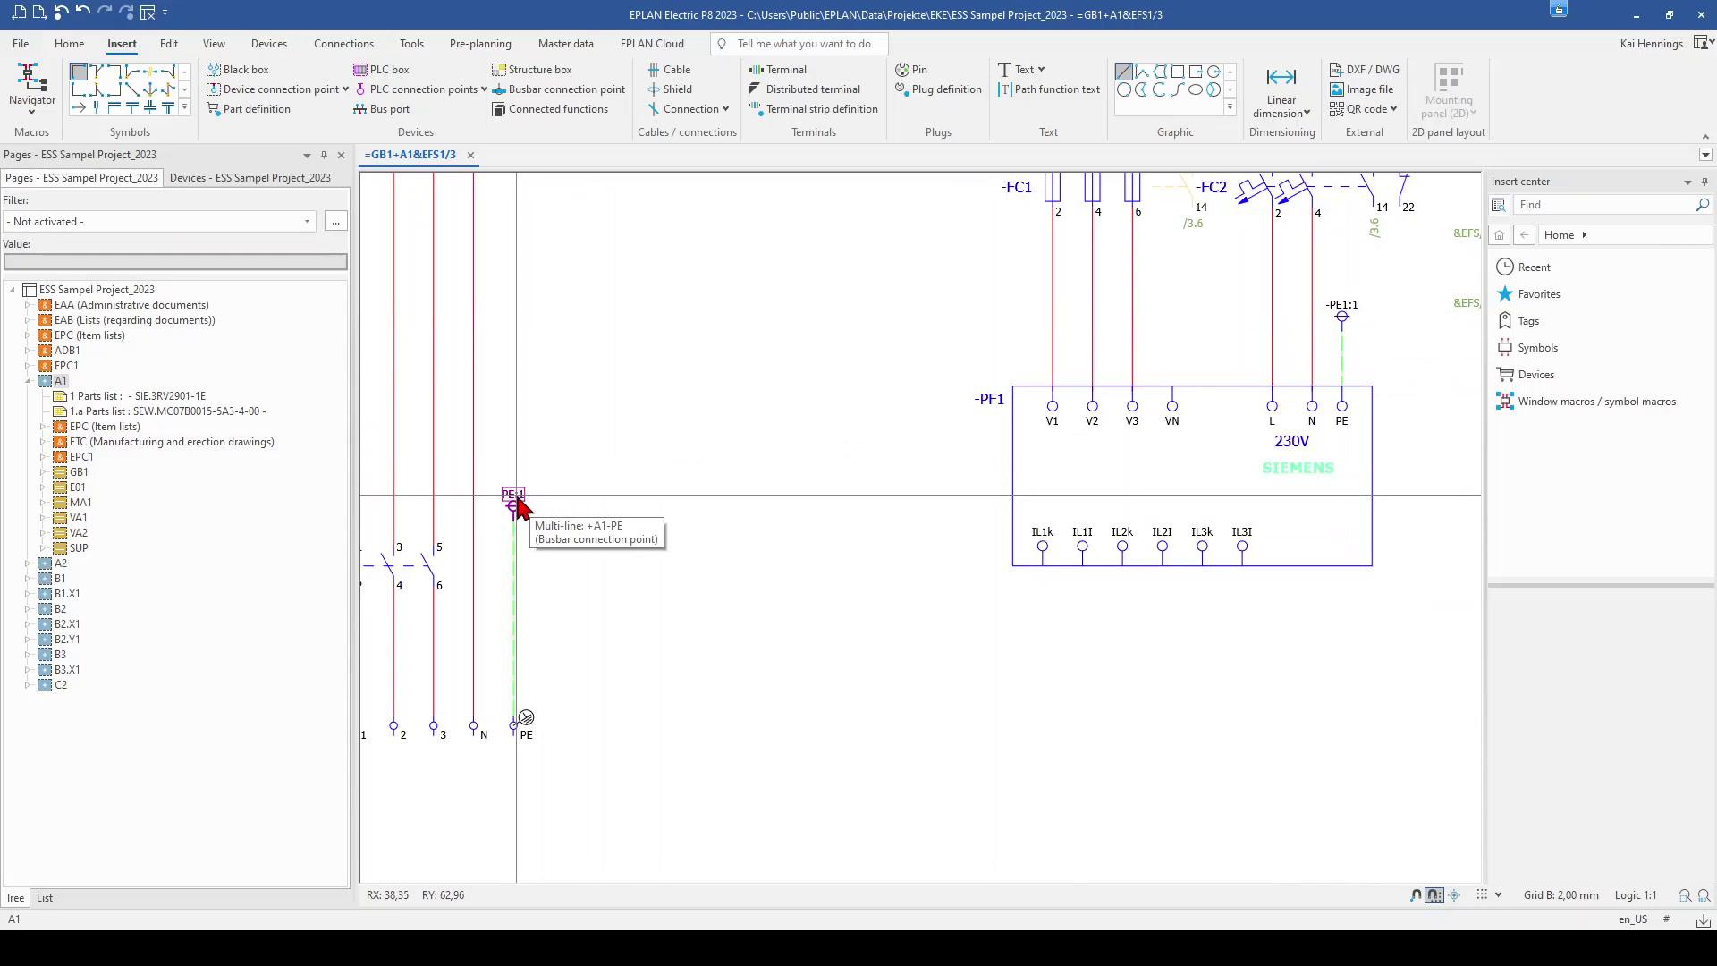
click(1346, 319)
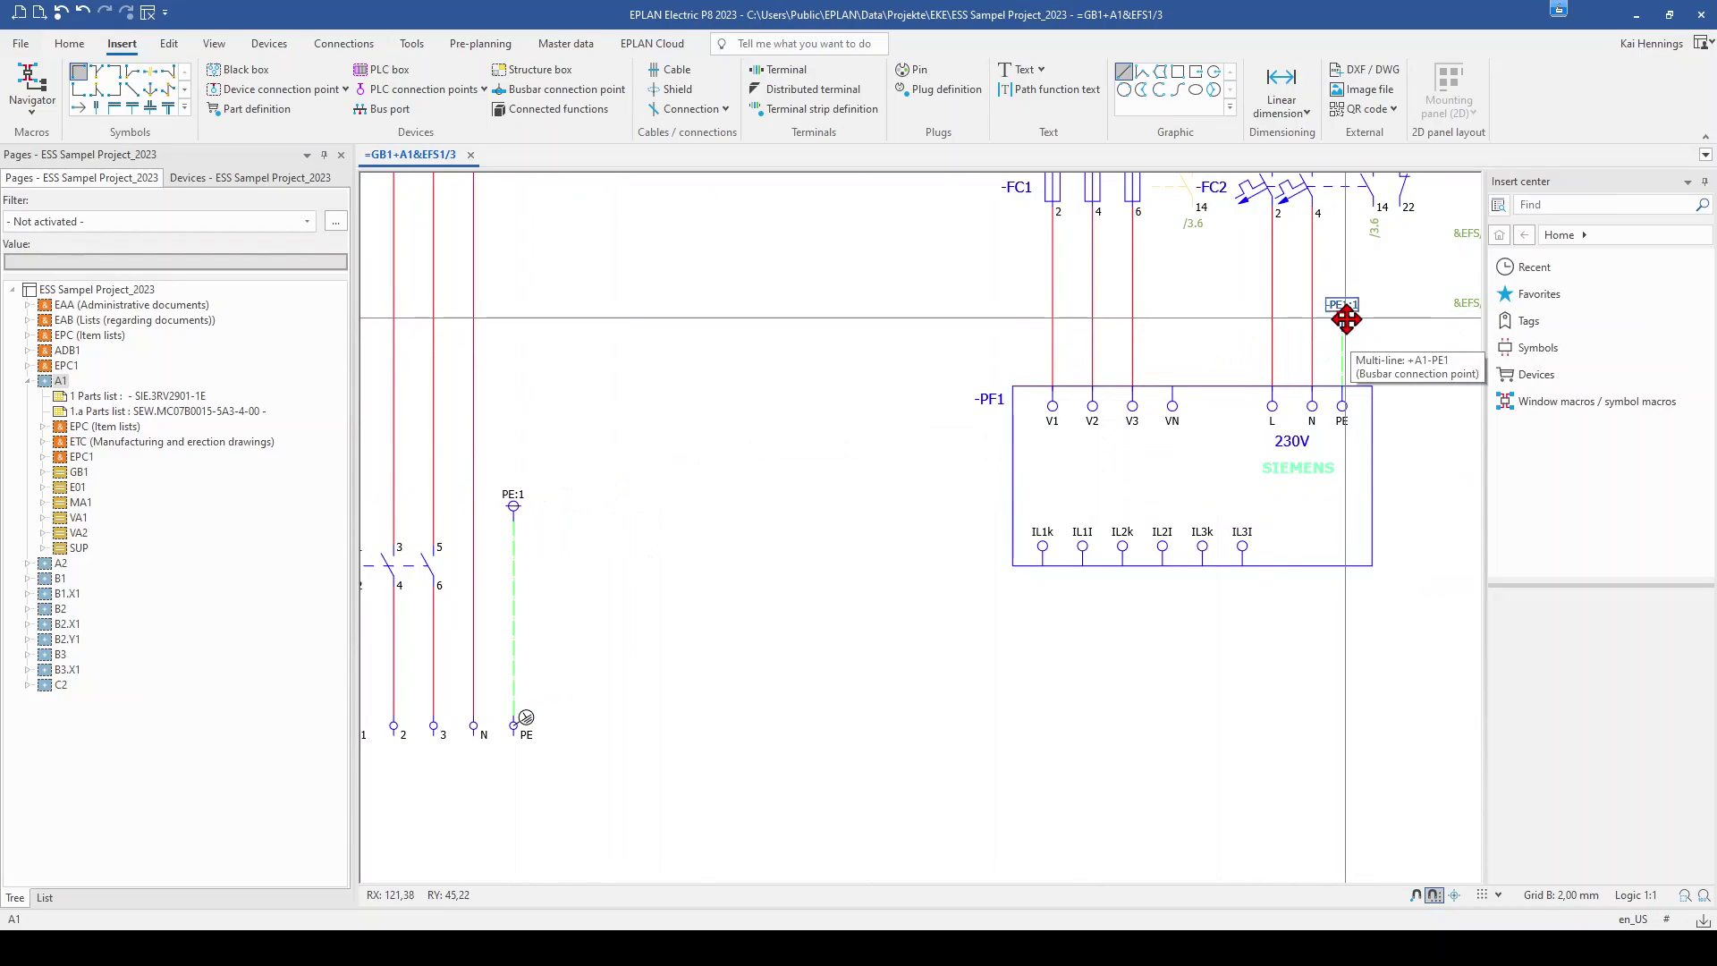
Delete PE1:1 and copy PE:1 again as a single copy above -PF1's PE terminal
key(Delete)
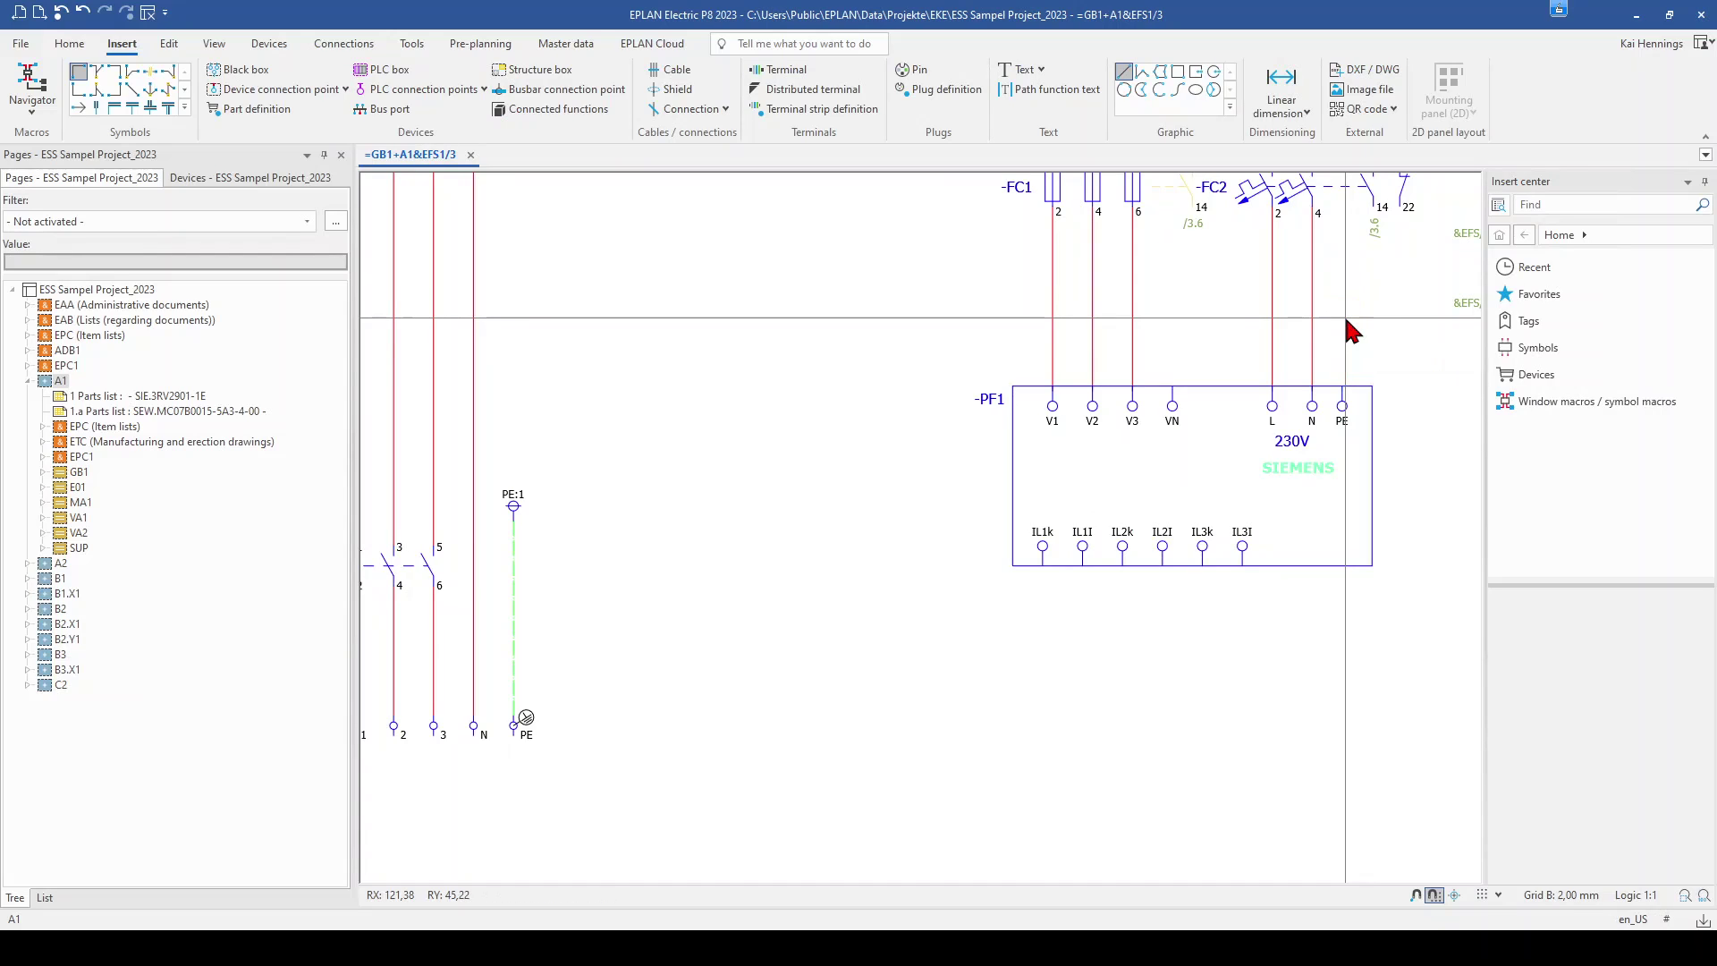
right_click(514, 514)
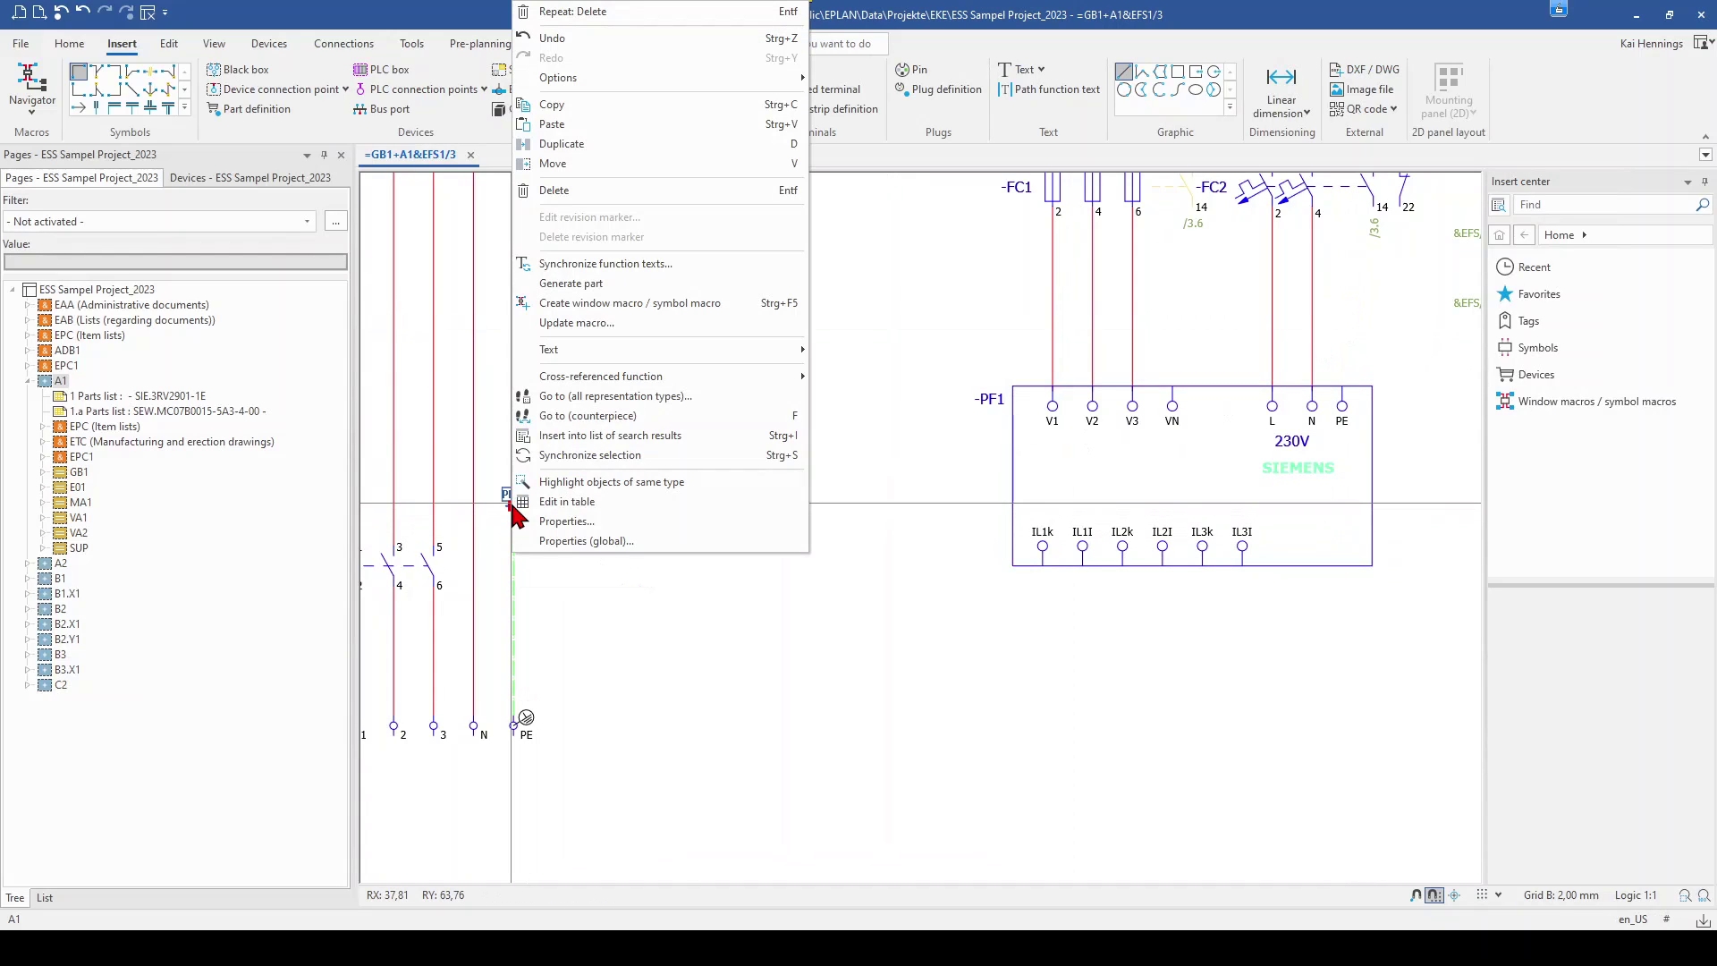
click(572, 158)
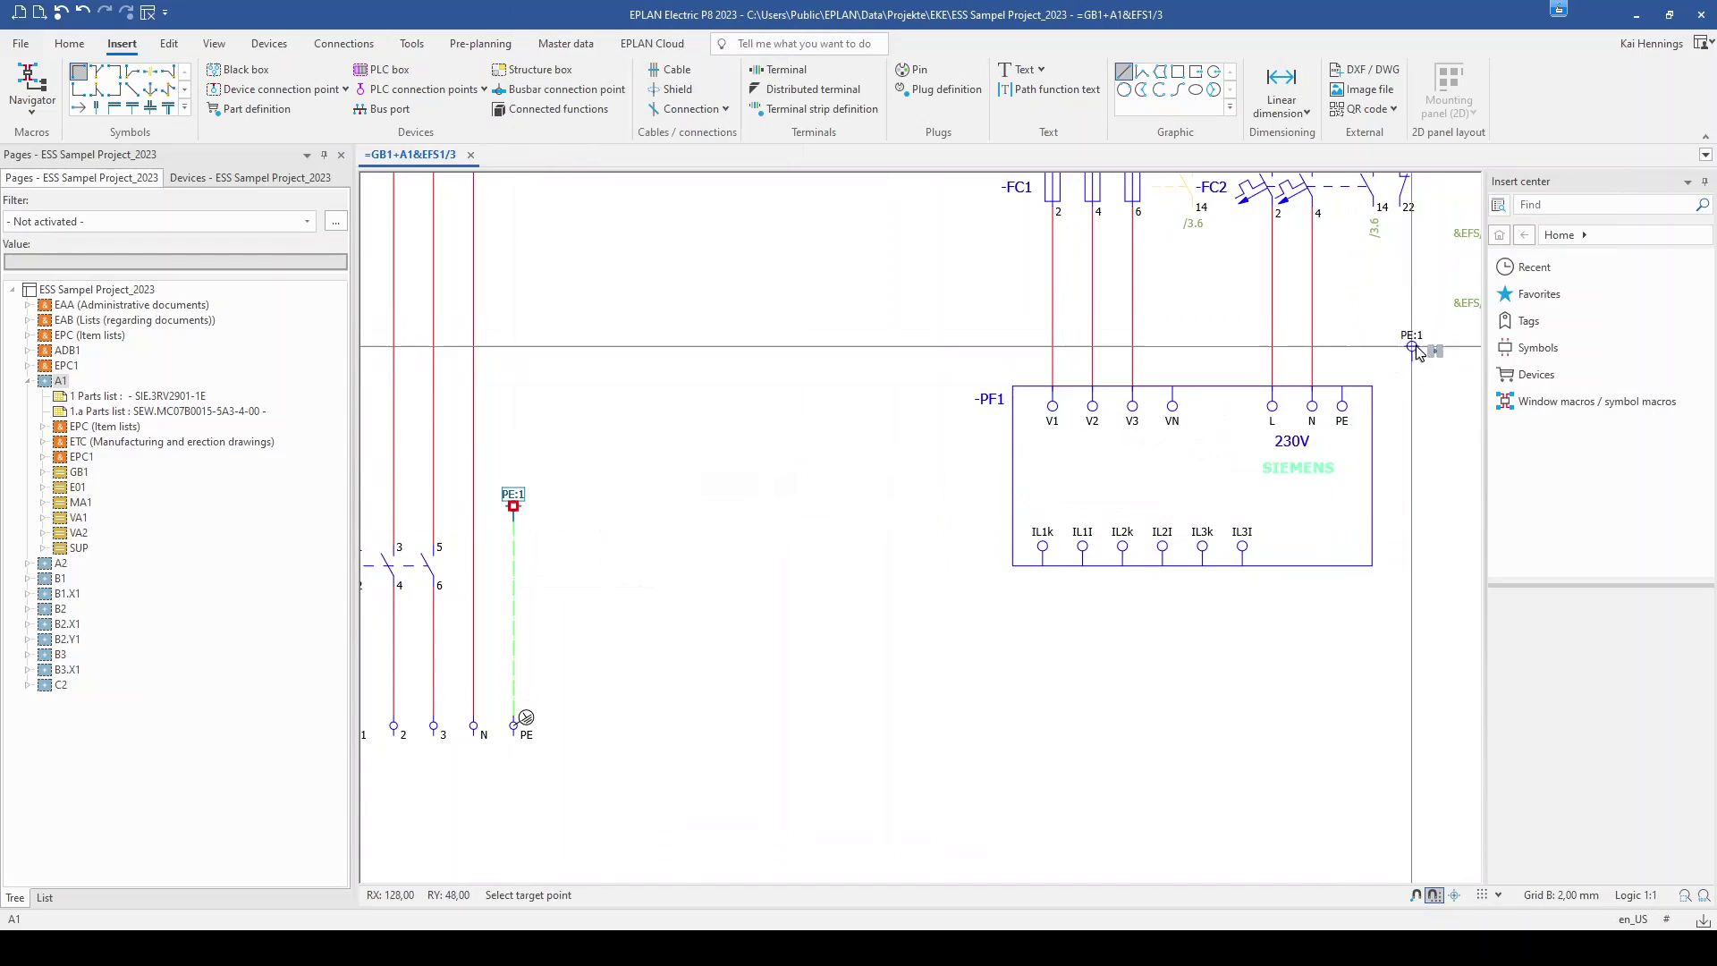
click(1342, 325)
click(791, 501)
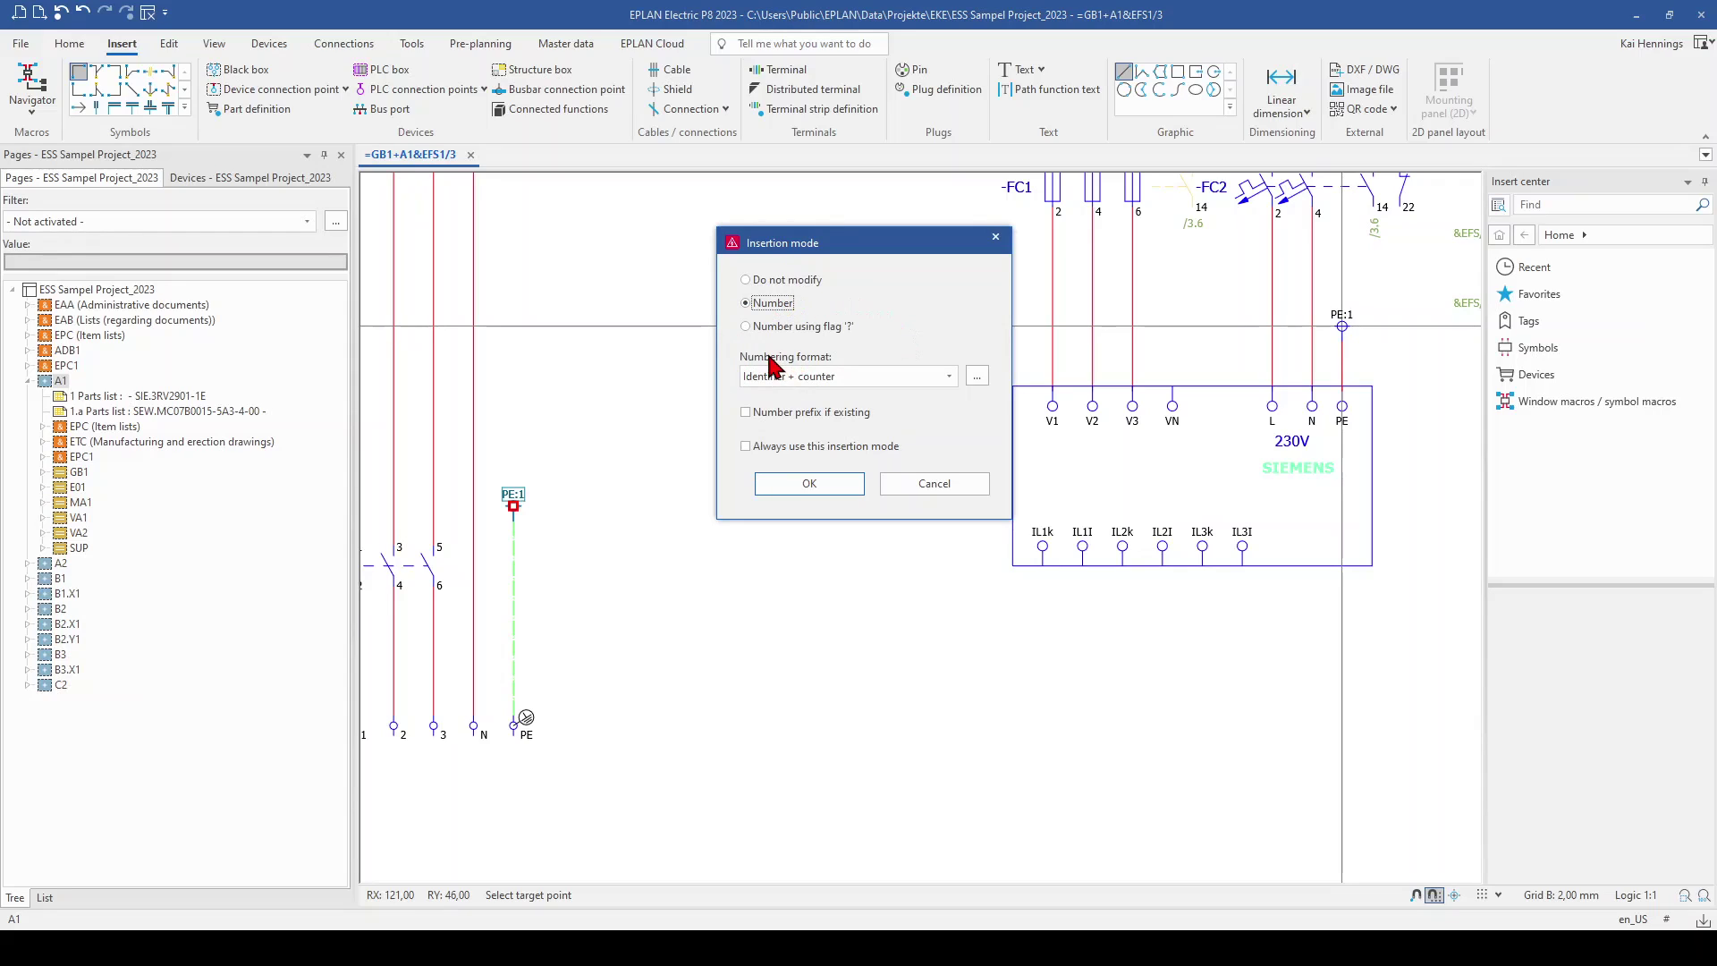
Start a new numbering scheme from the Numbering format's DT settings
click(977, 377)
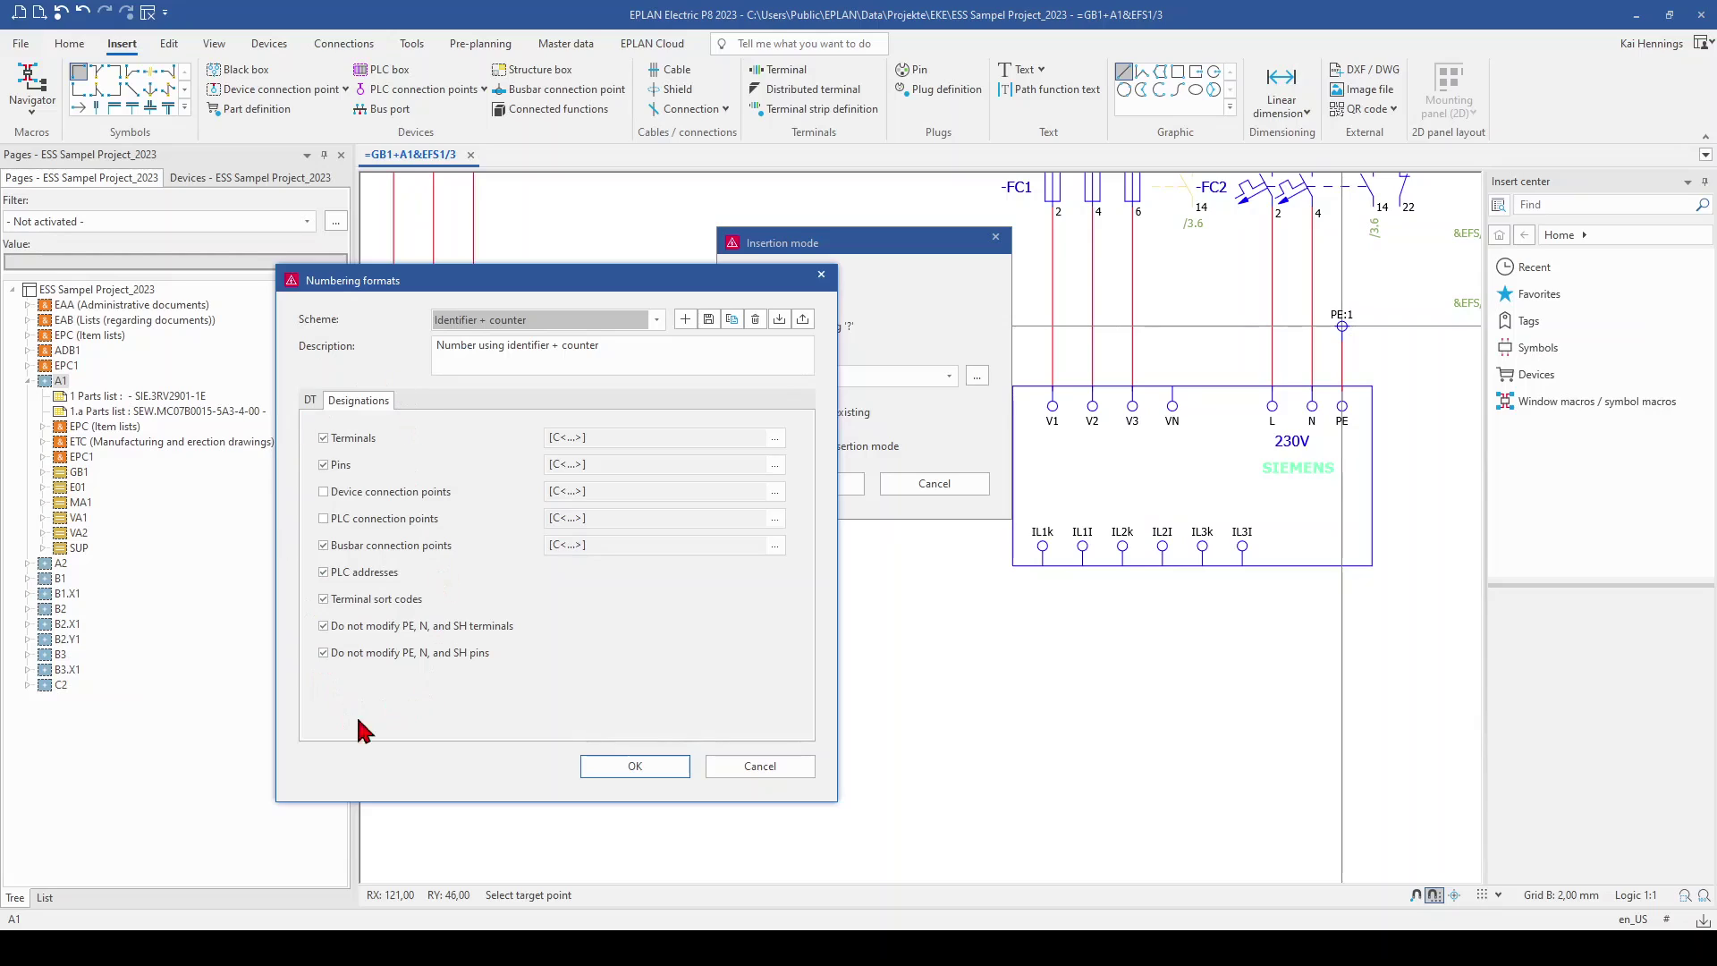
click(309, 403)
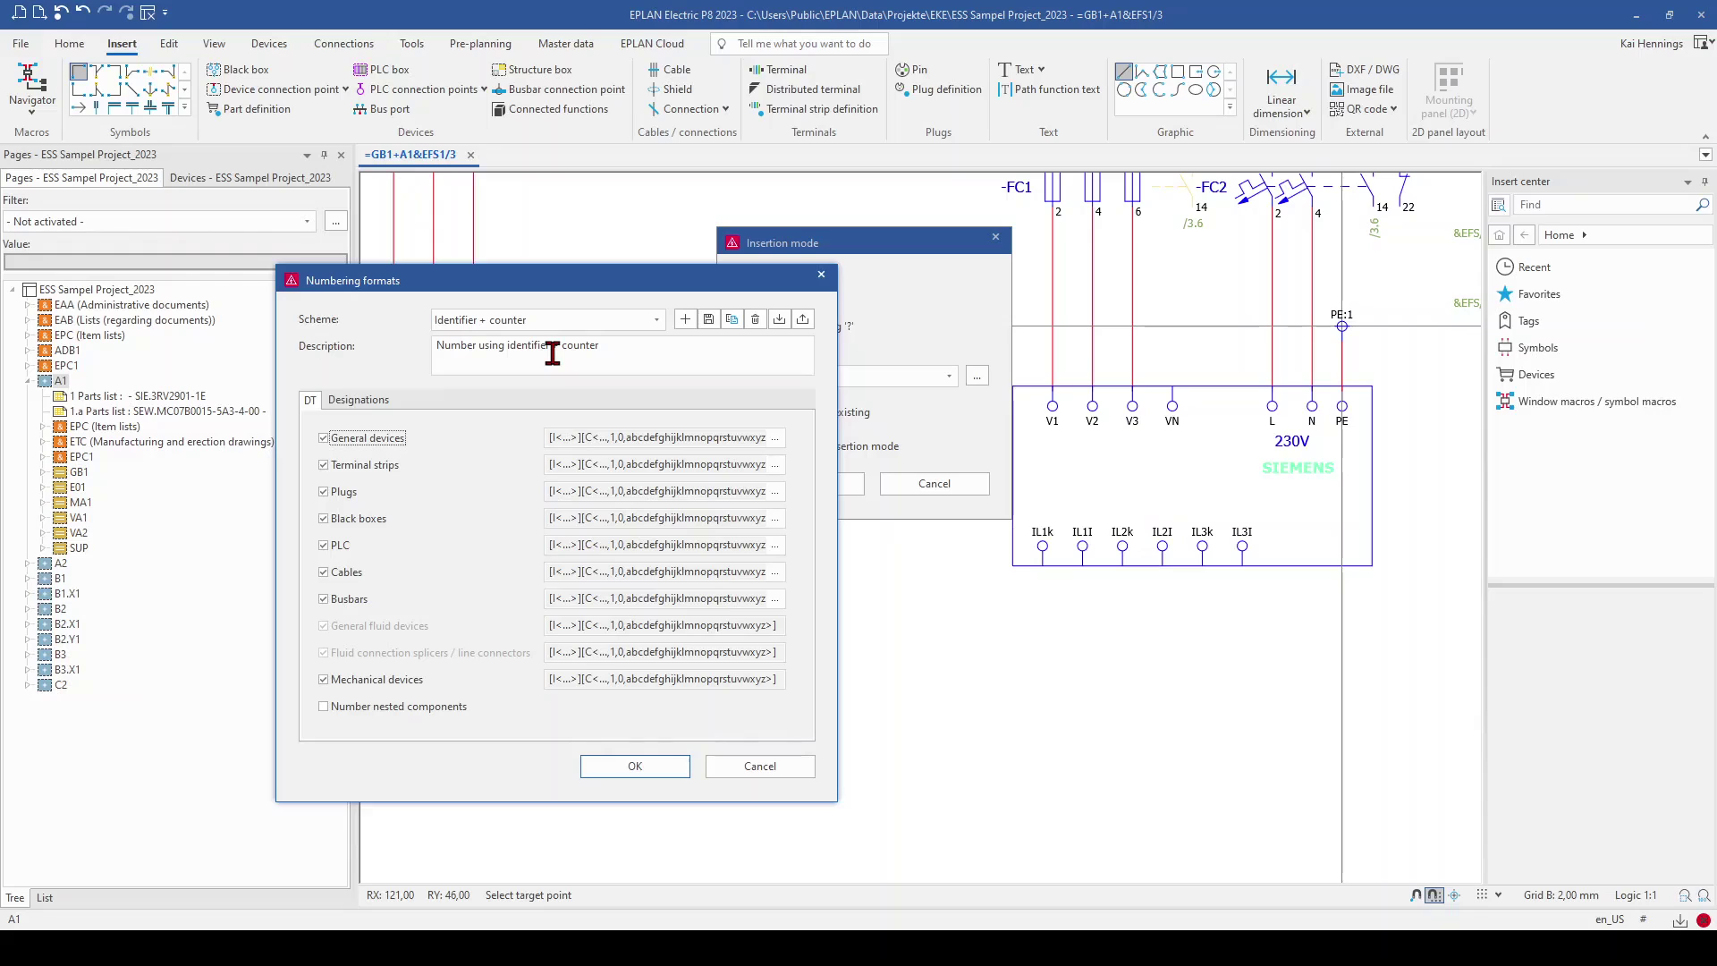
click(685, 319)
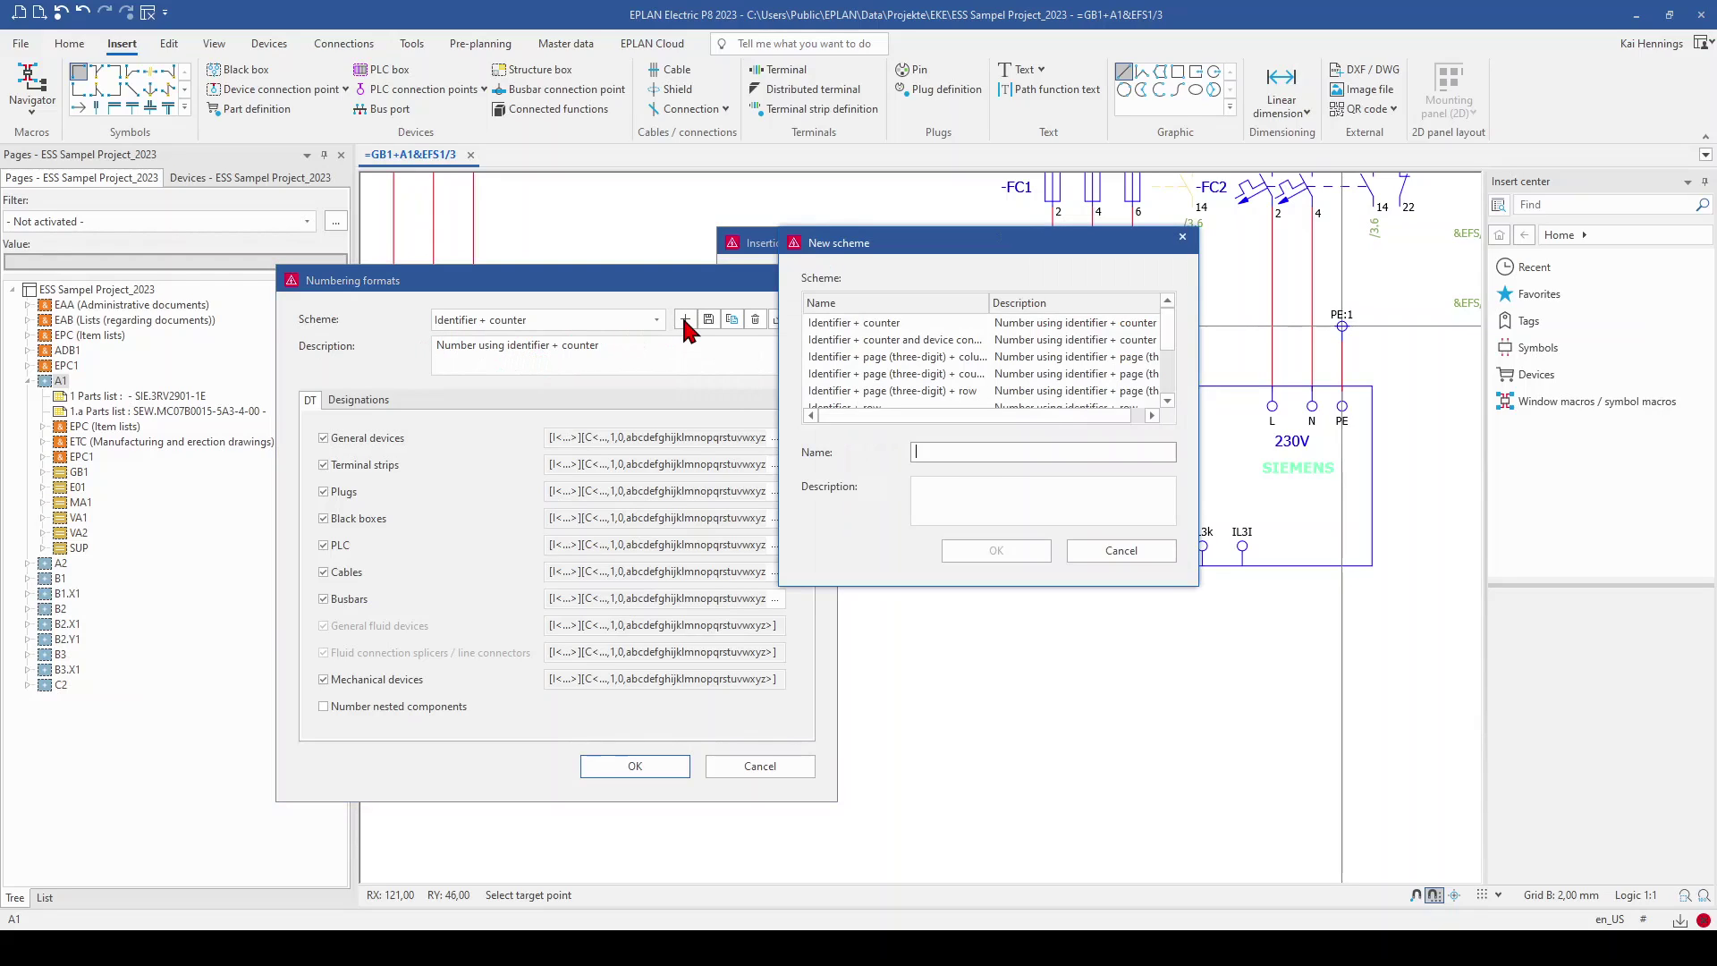
Create the 'Bus bar' scheme, clearing all DT device types, nested components and terminal numbering
text(Bus bar)
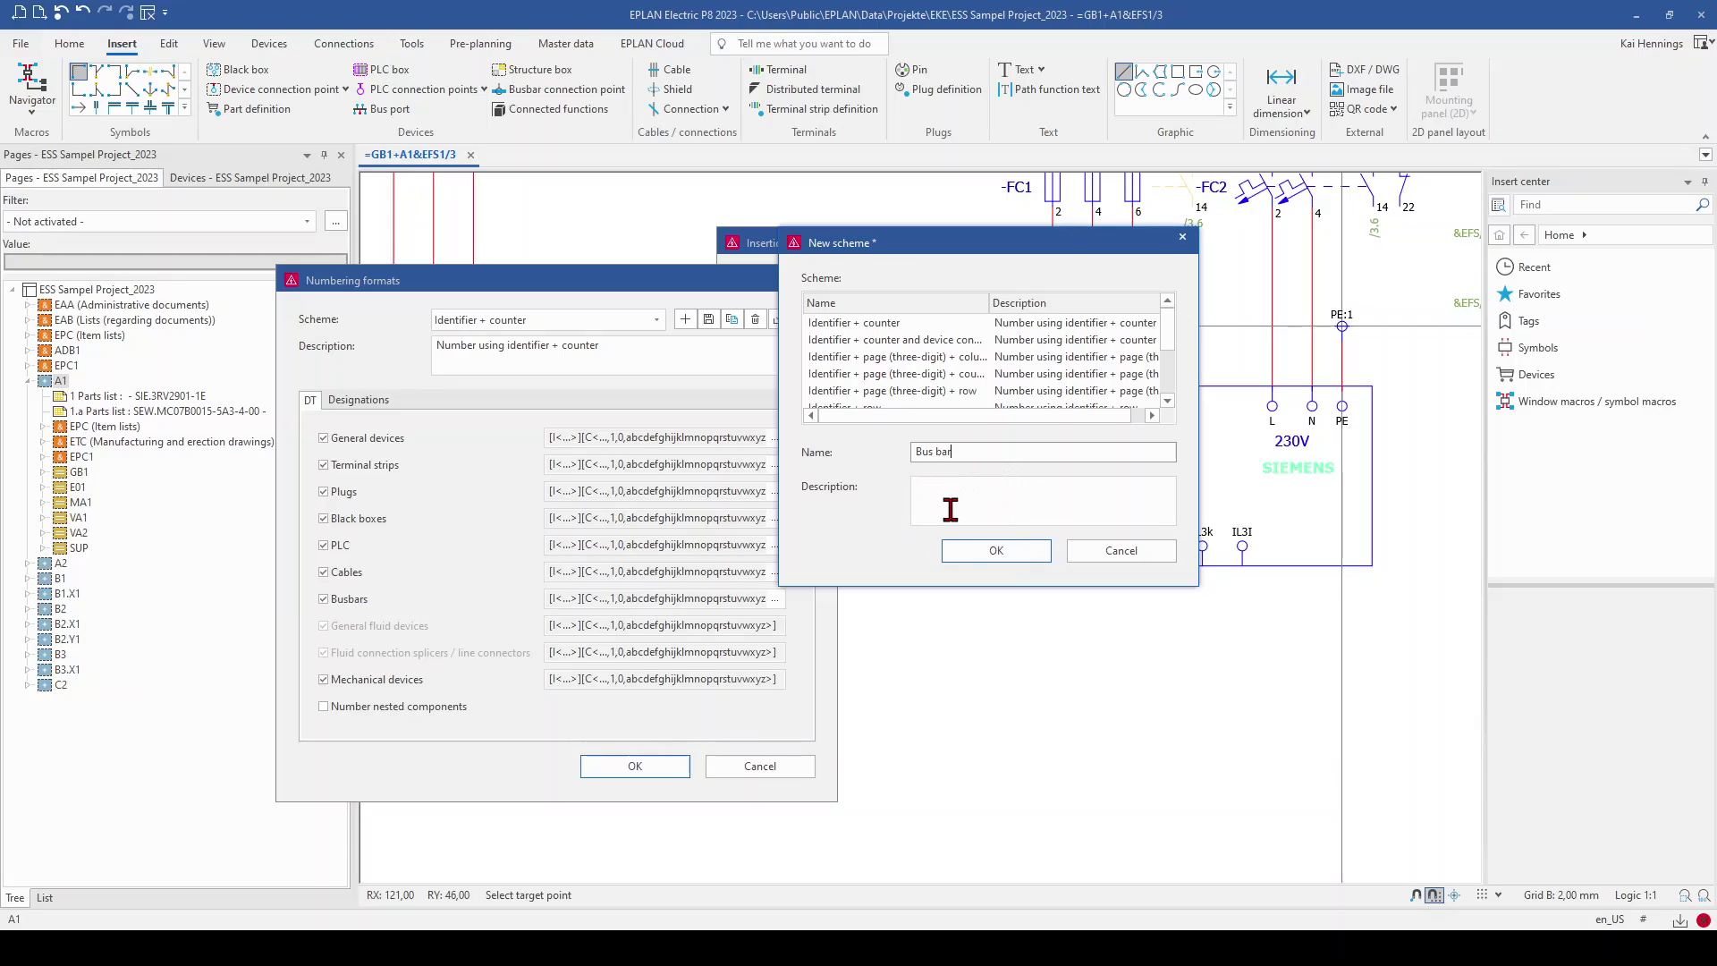
click(970, 549)
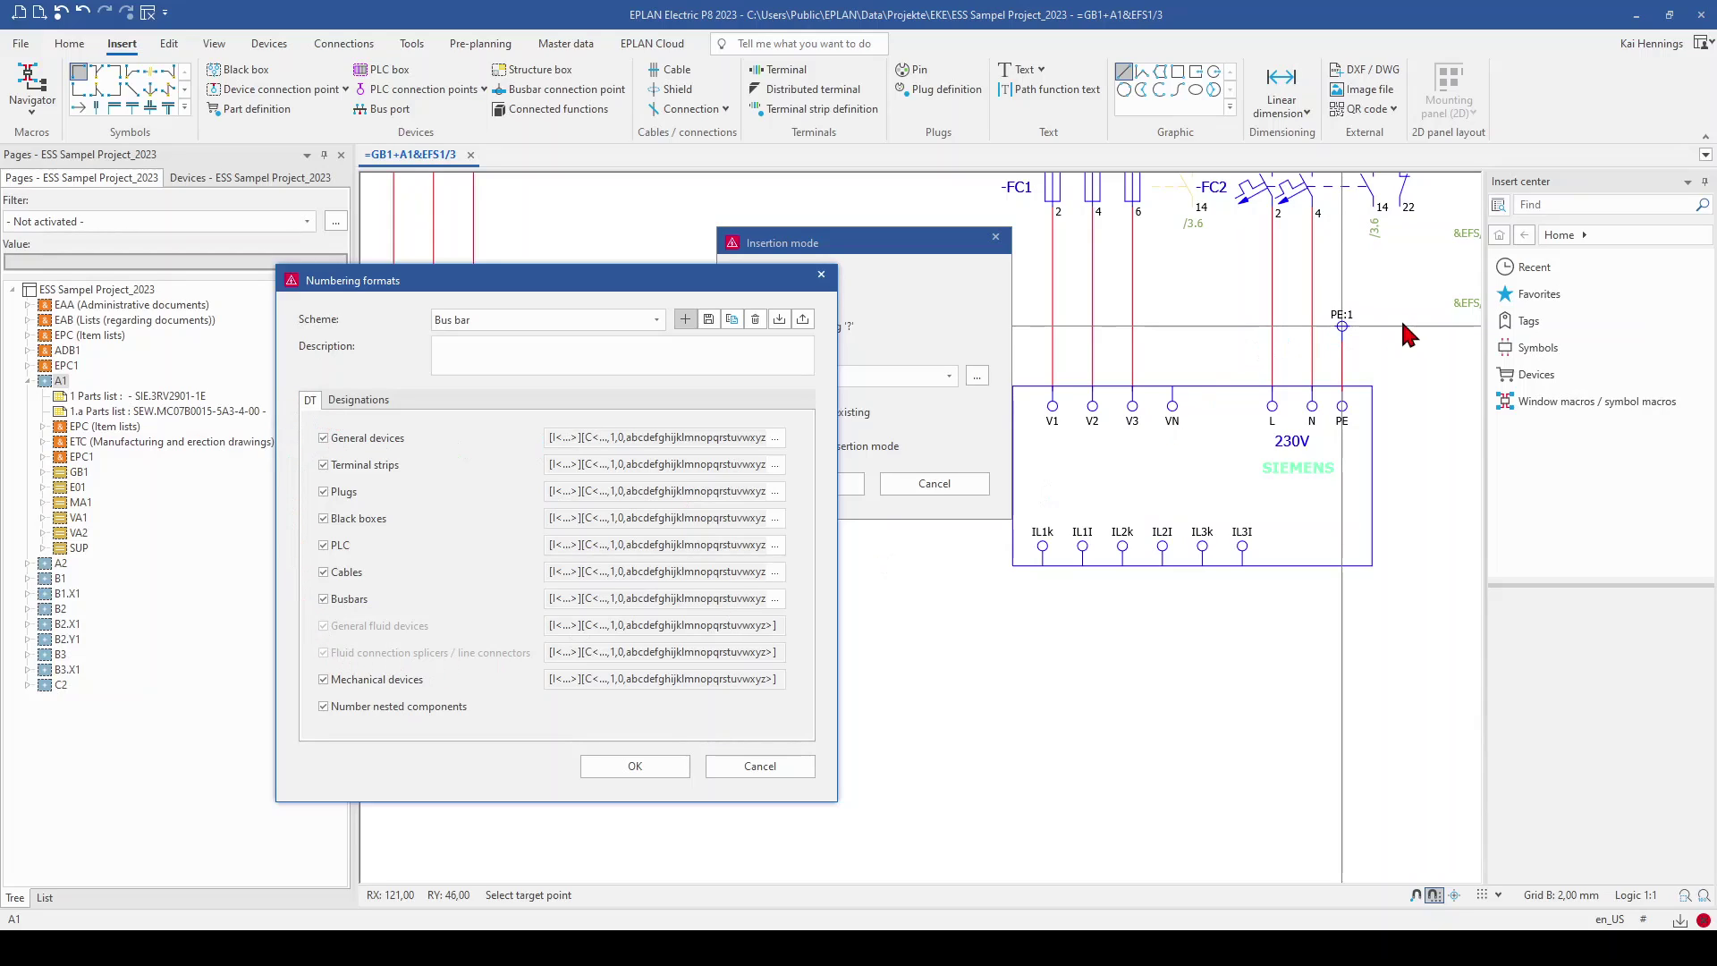
click(322, 438)
click(323, 465)
click(323, 491)
click(323, 519)
click(323, 545)
click(323, 573)
click(323, 599)
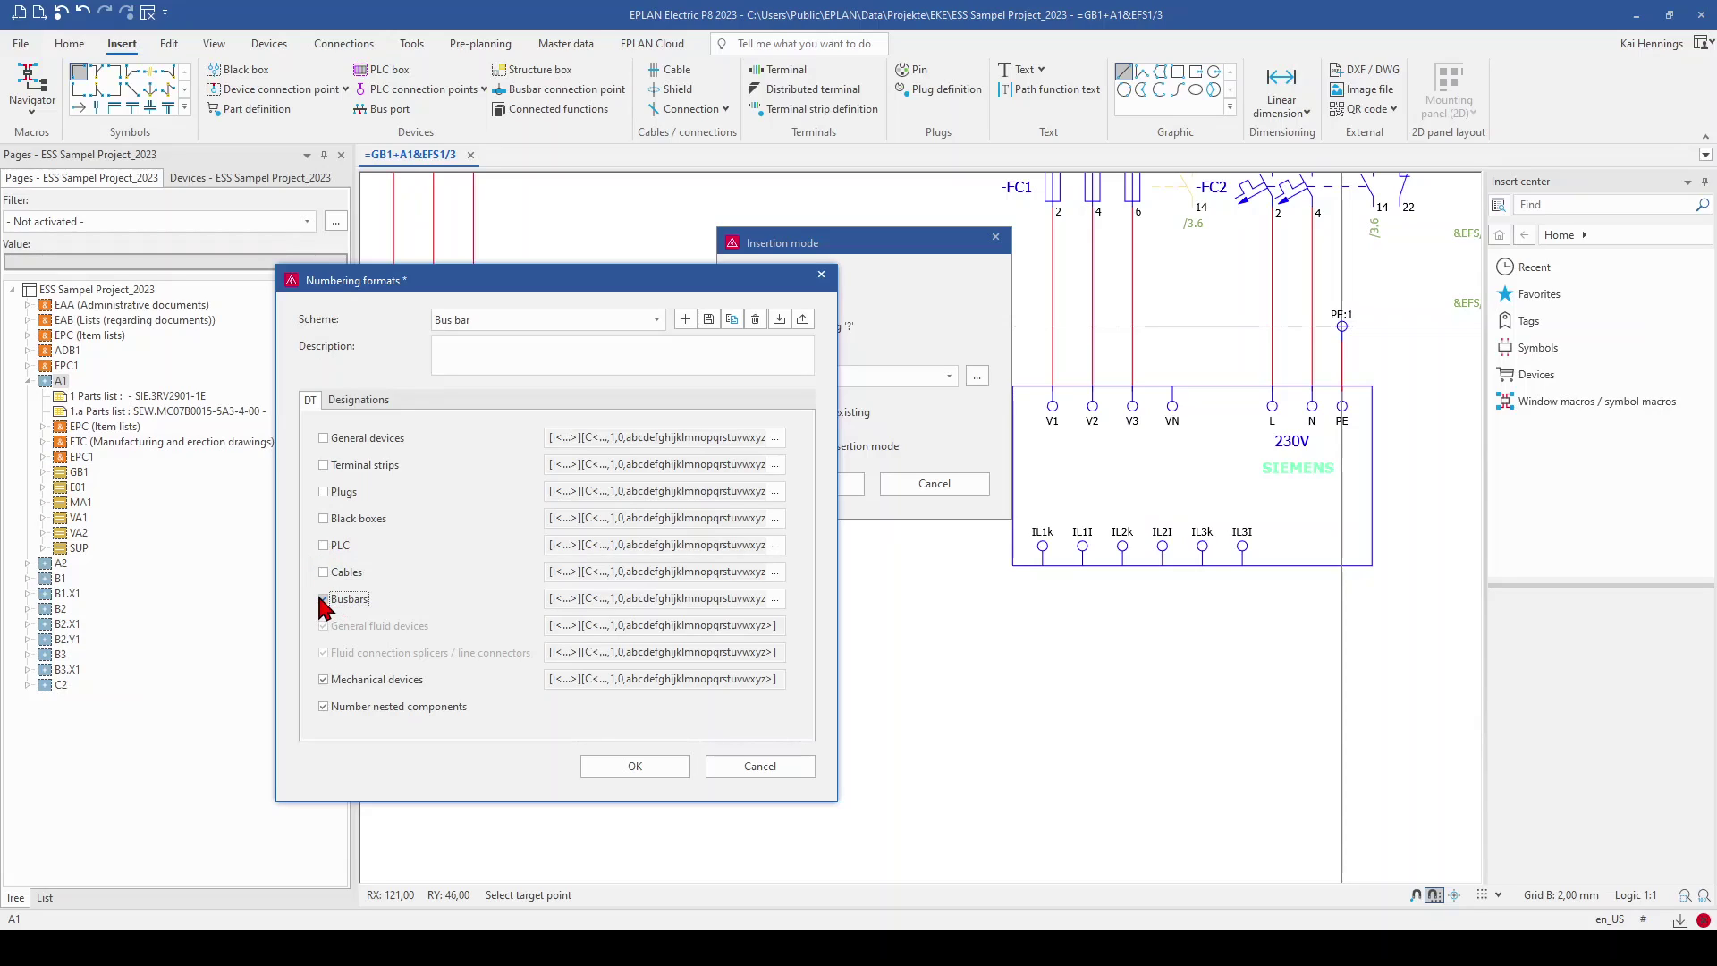
click(323, 679)
click(323, 706)
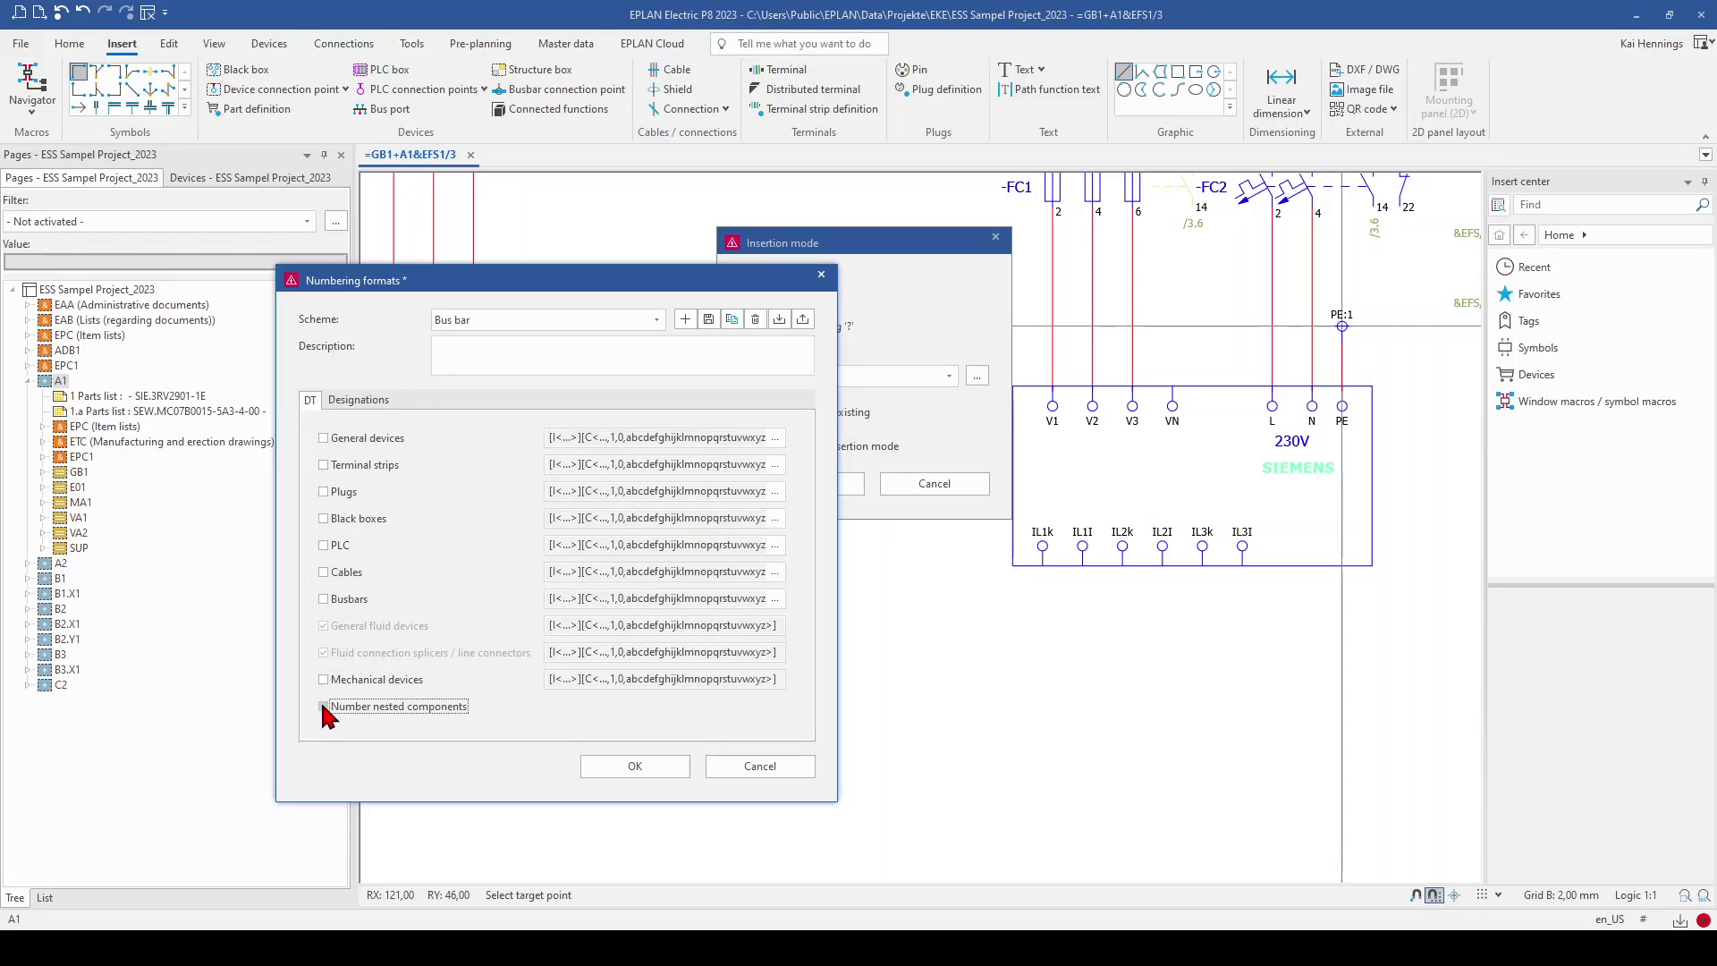
click(357, 403)
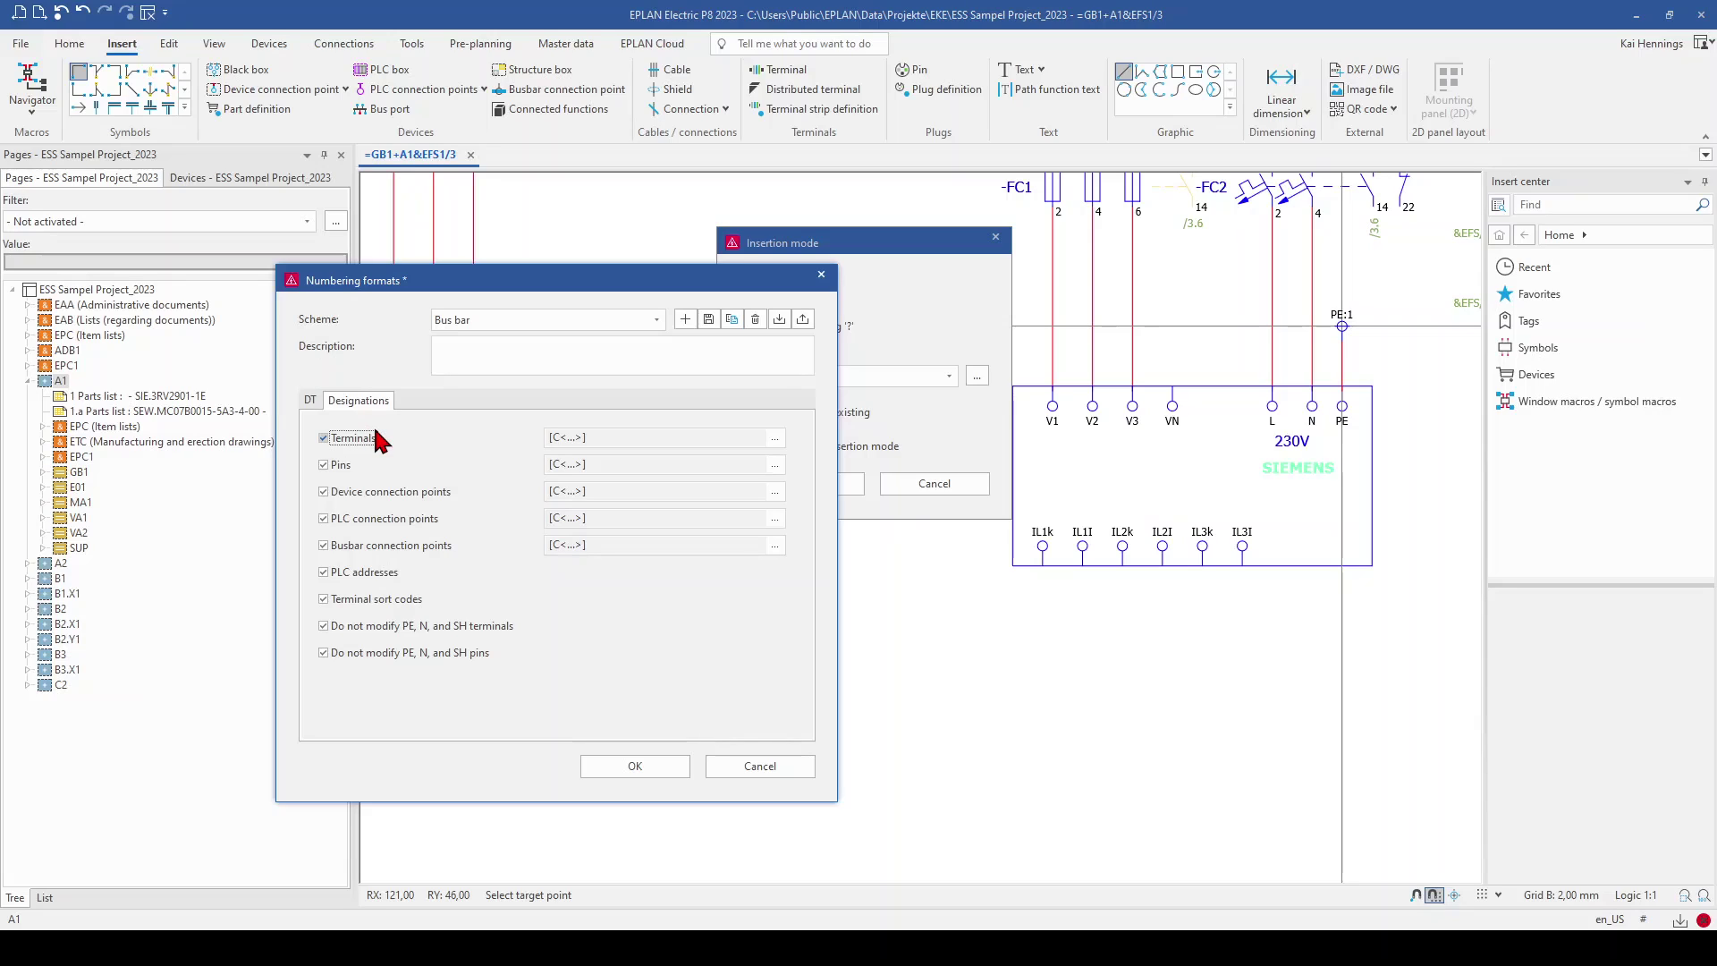
click(324, 438)
Leave only busbar connection points numbered, with a counter-only format, and save the Bus bar scheme
click(324, 465)
click(323, 492)
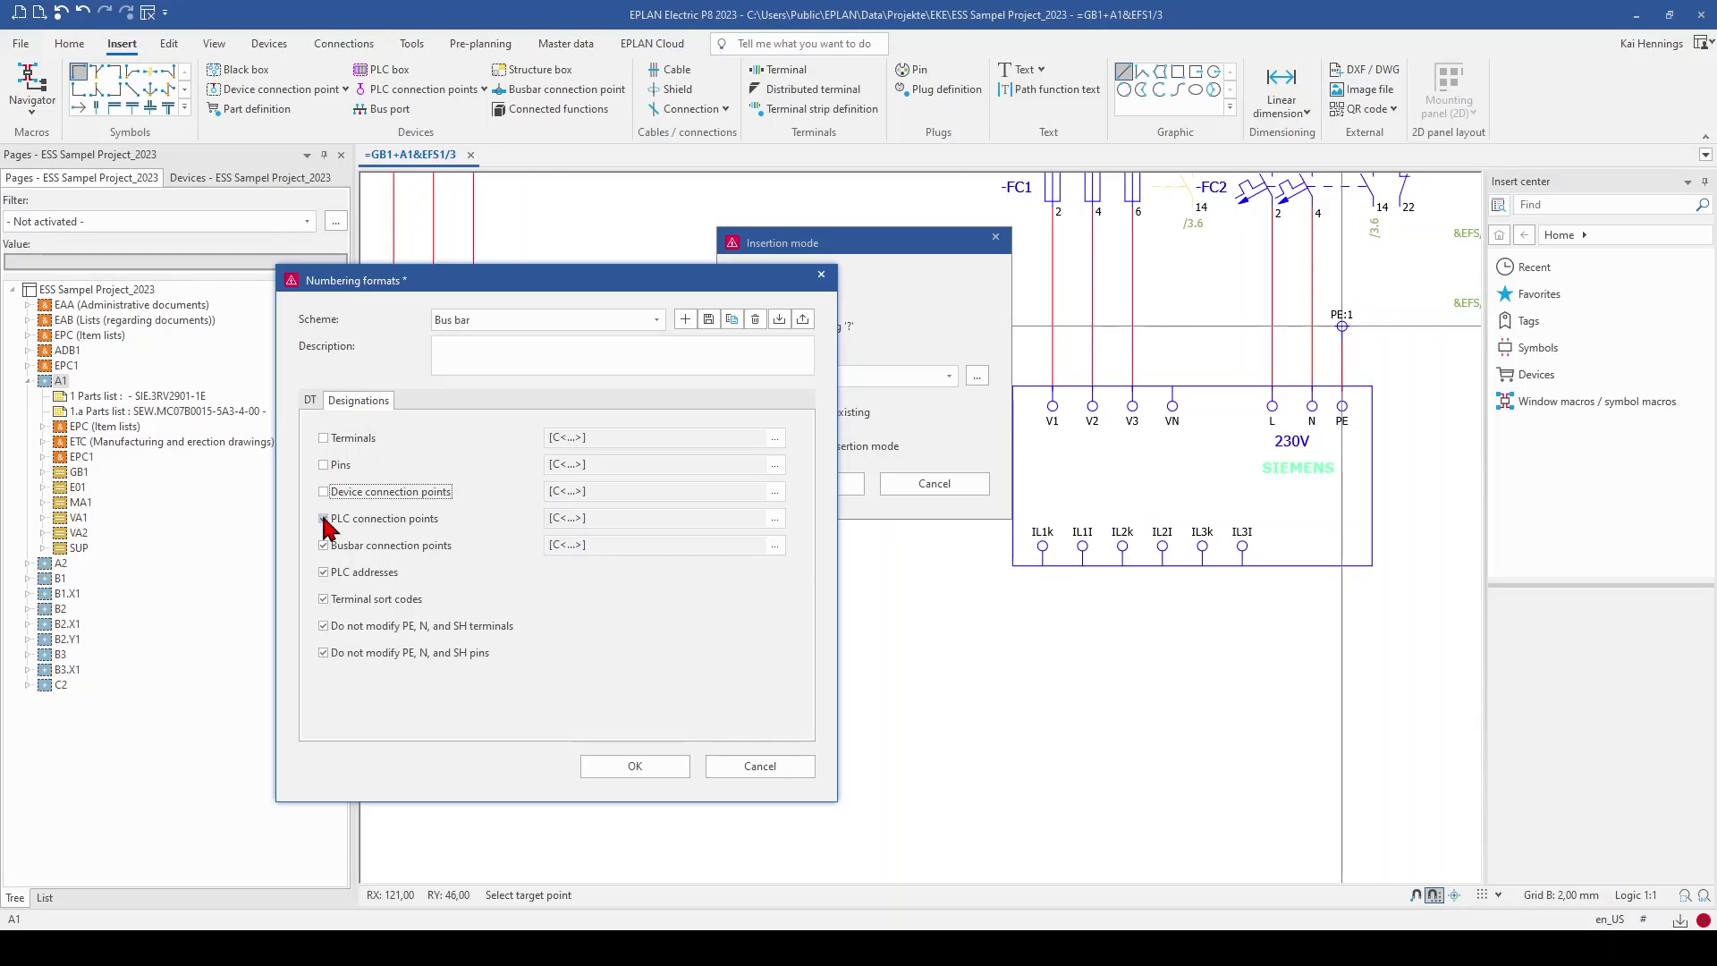
click(324, 518)
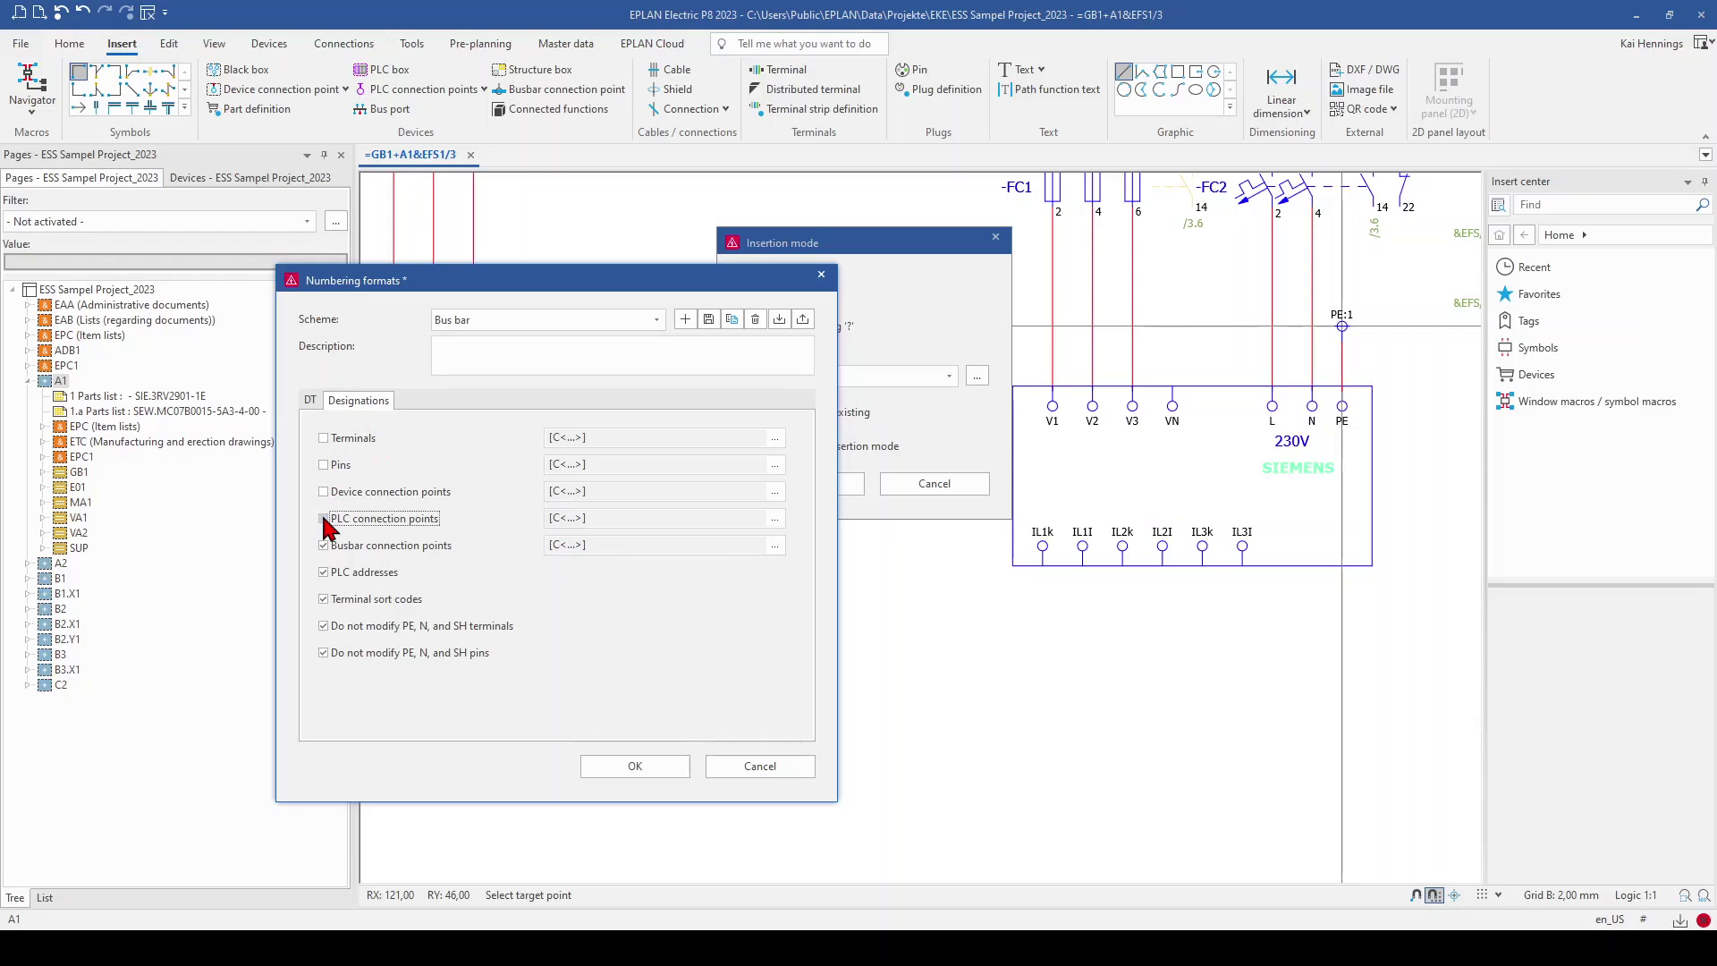
click(324, 572)
click(324, 599)
click(324, 626)
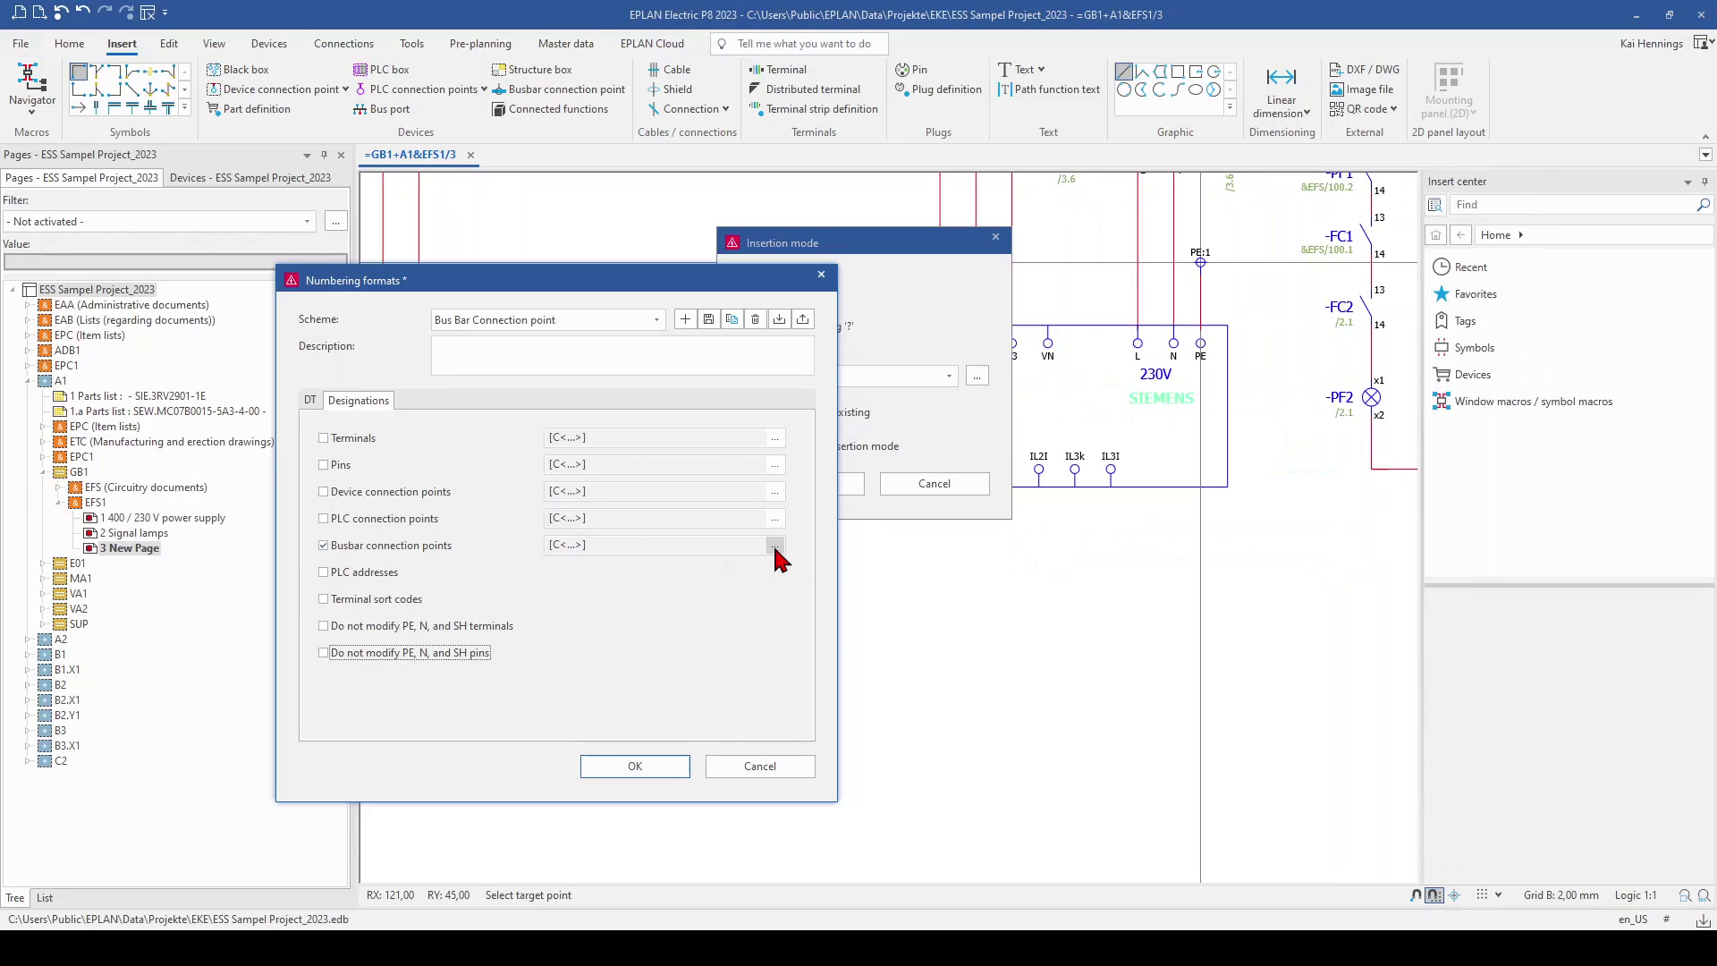
click(775, 546)
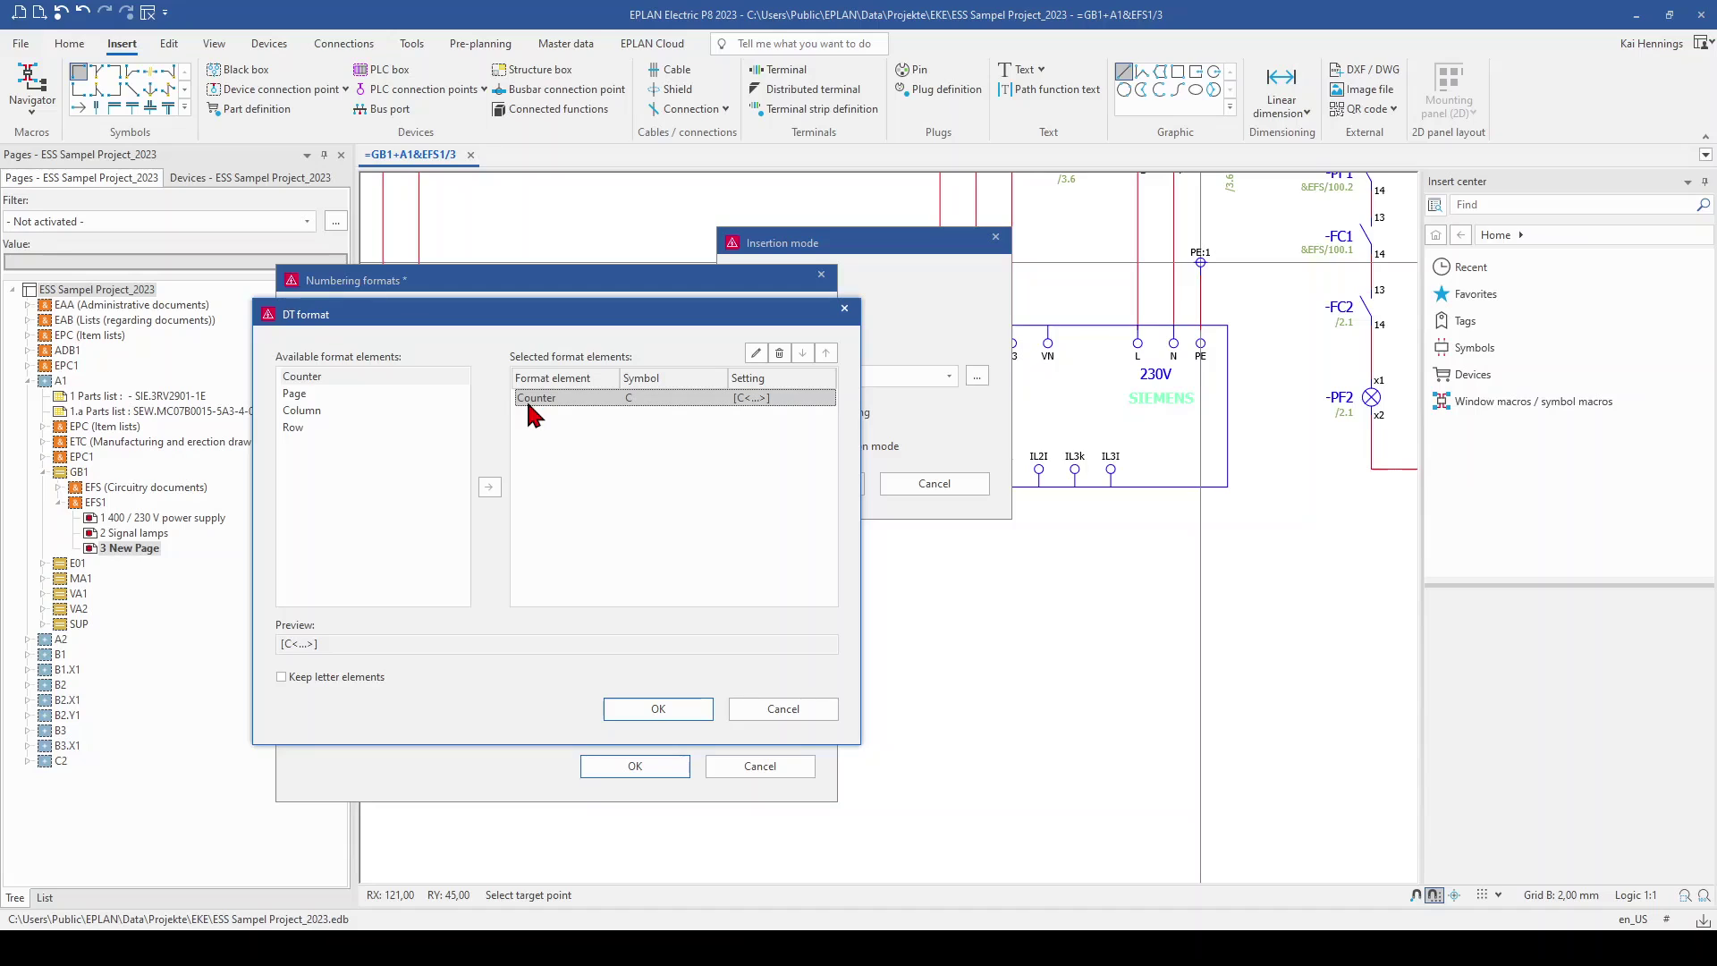
click(678, 709)
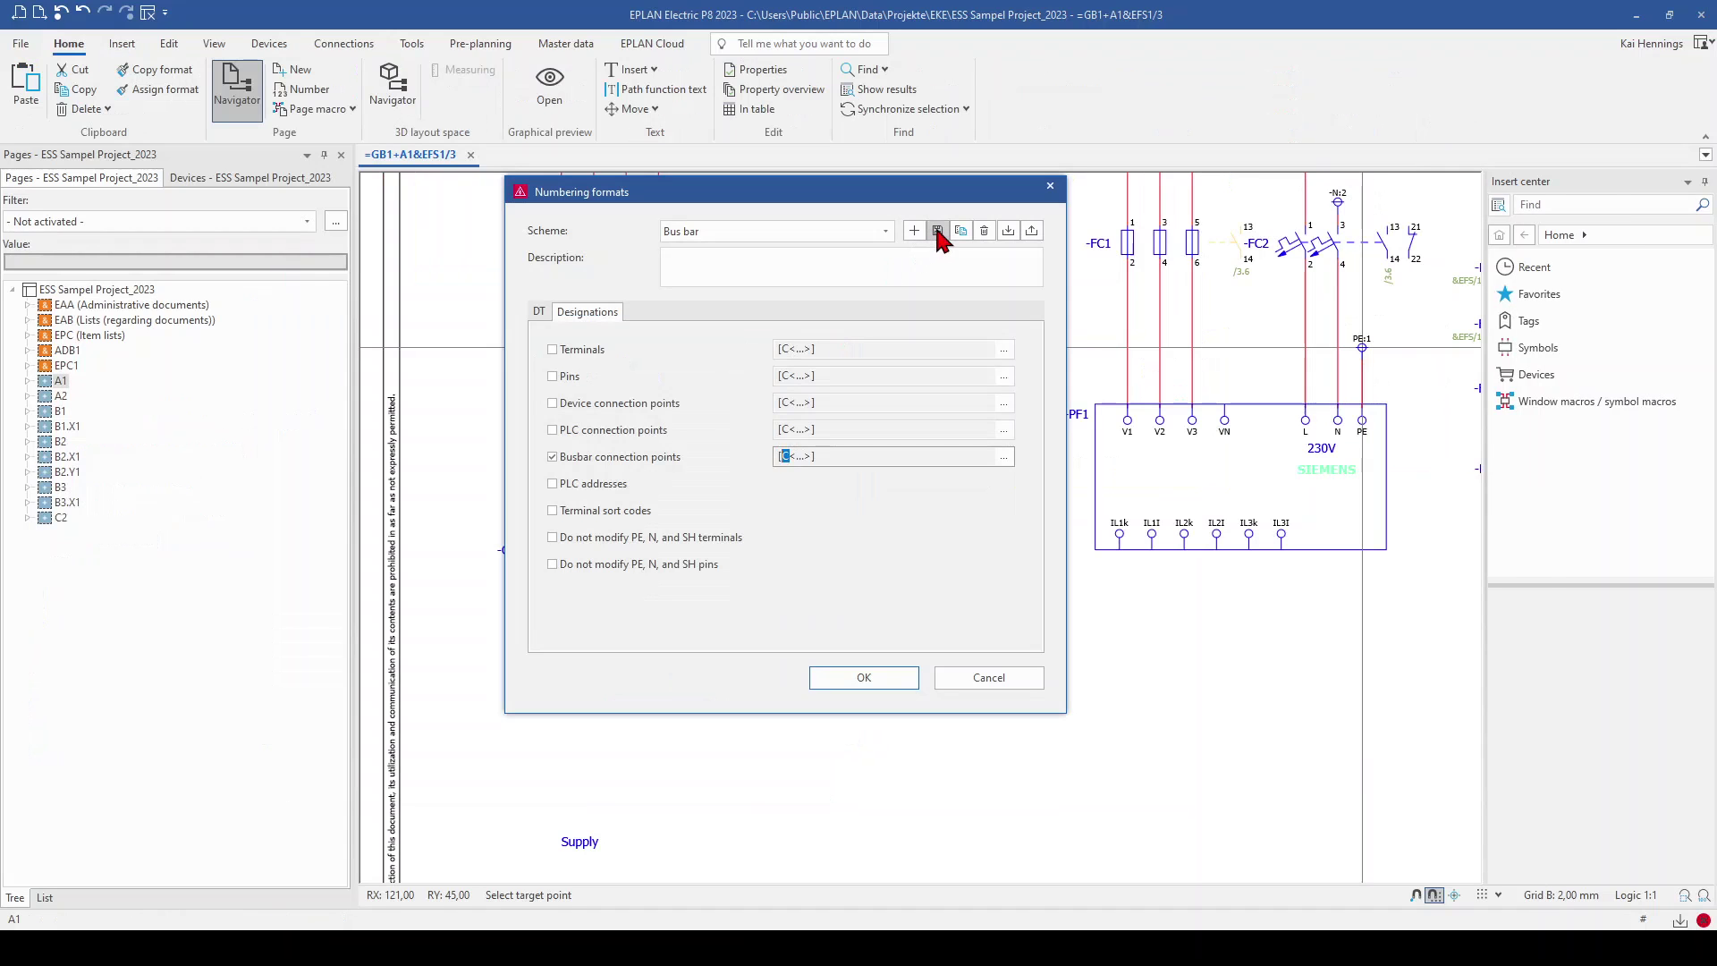
click(938, 232)
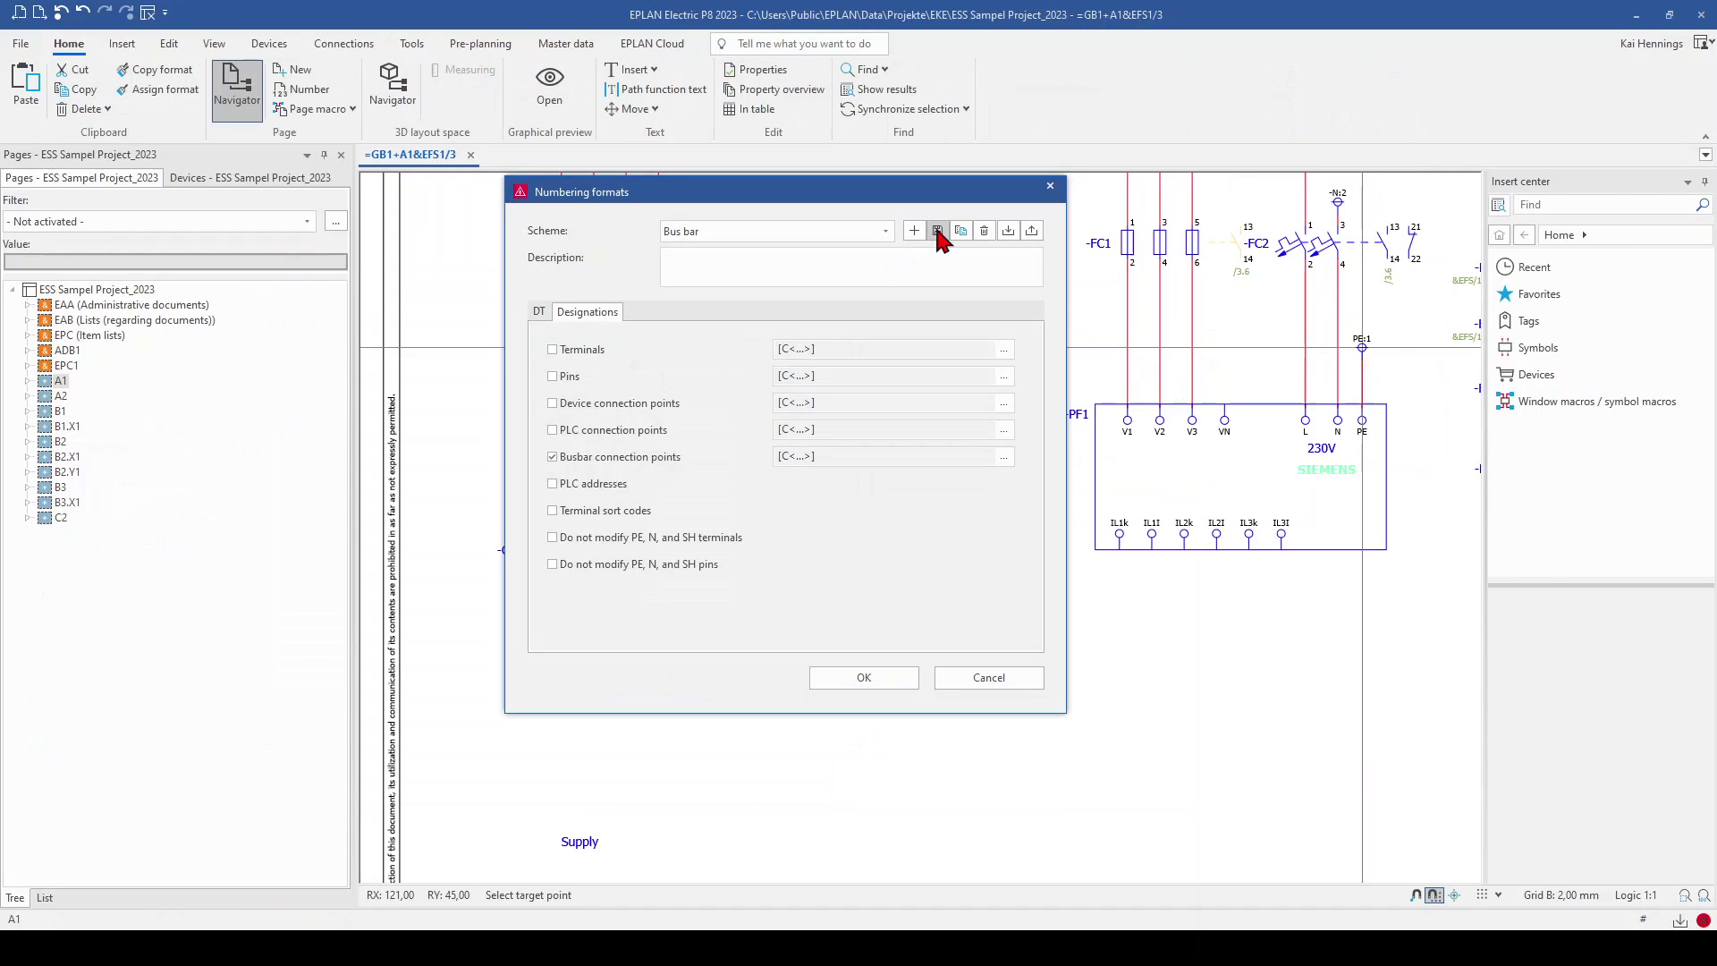
Apply the Bus bar scheme so the copy above -PF1's PE terminal becomes PE:2
click(856, 683)
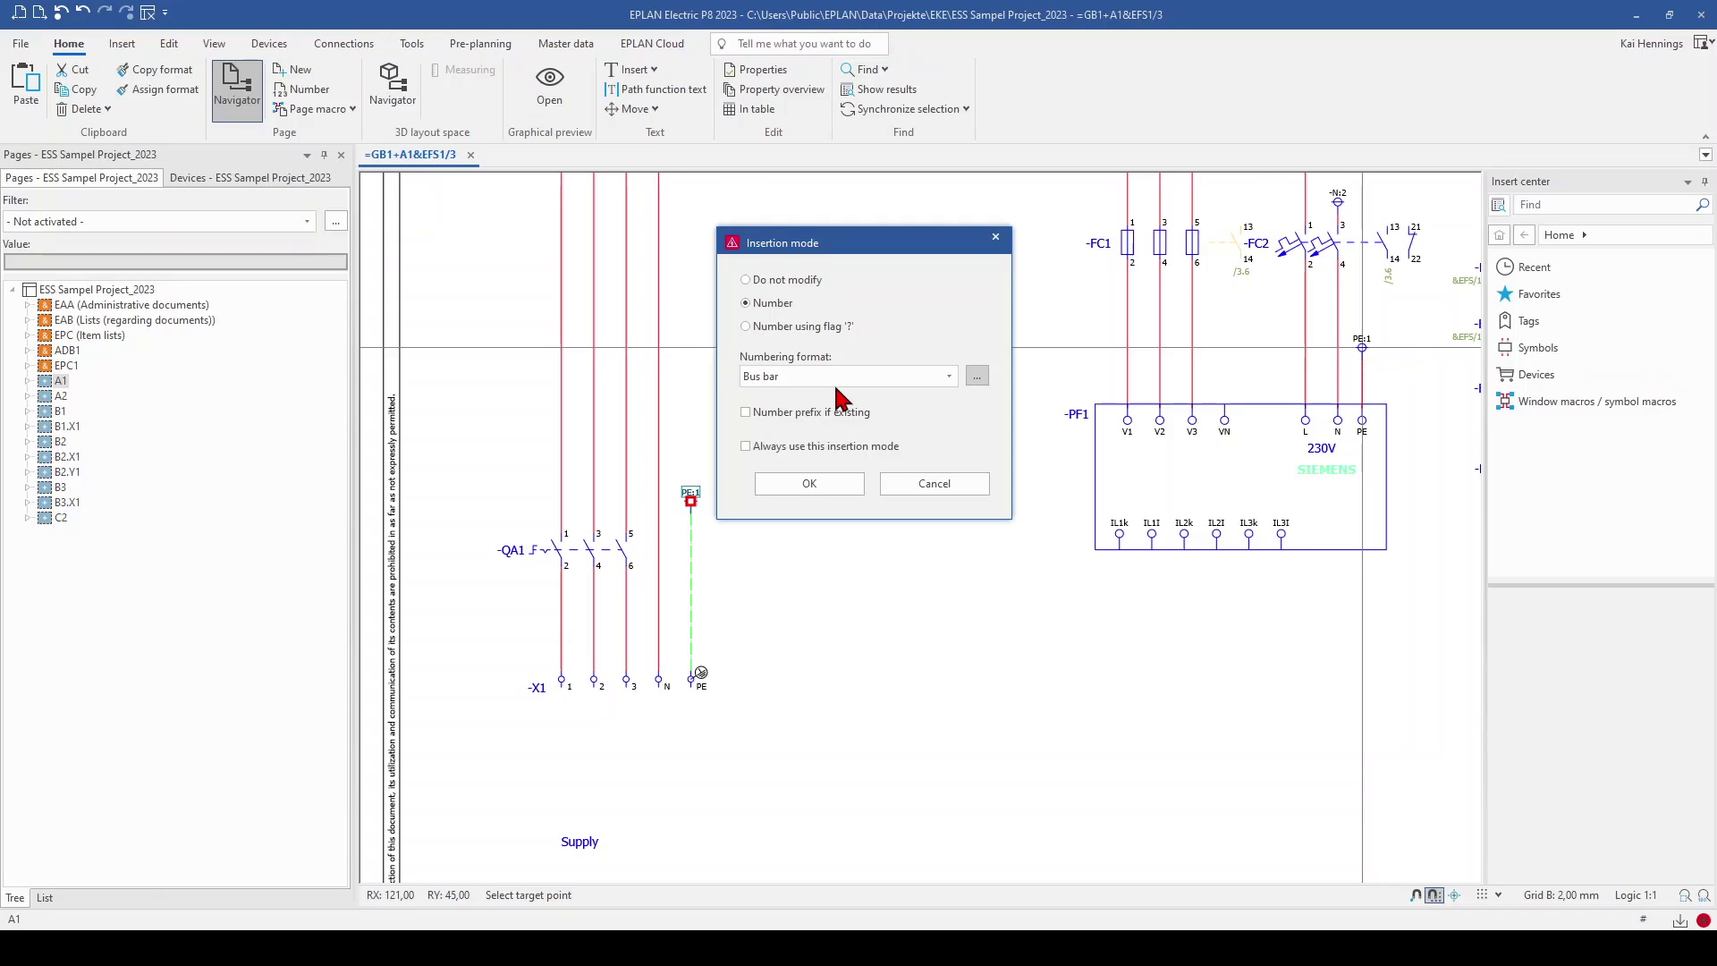
click(805, 484)
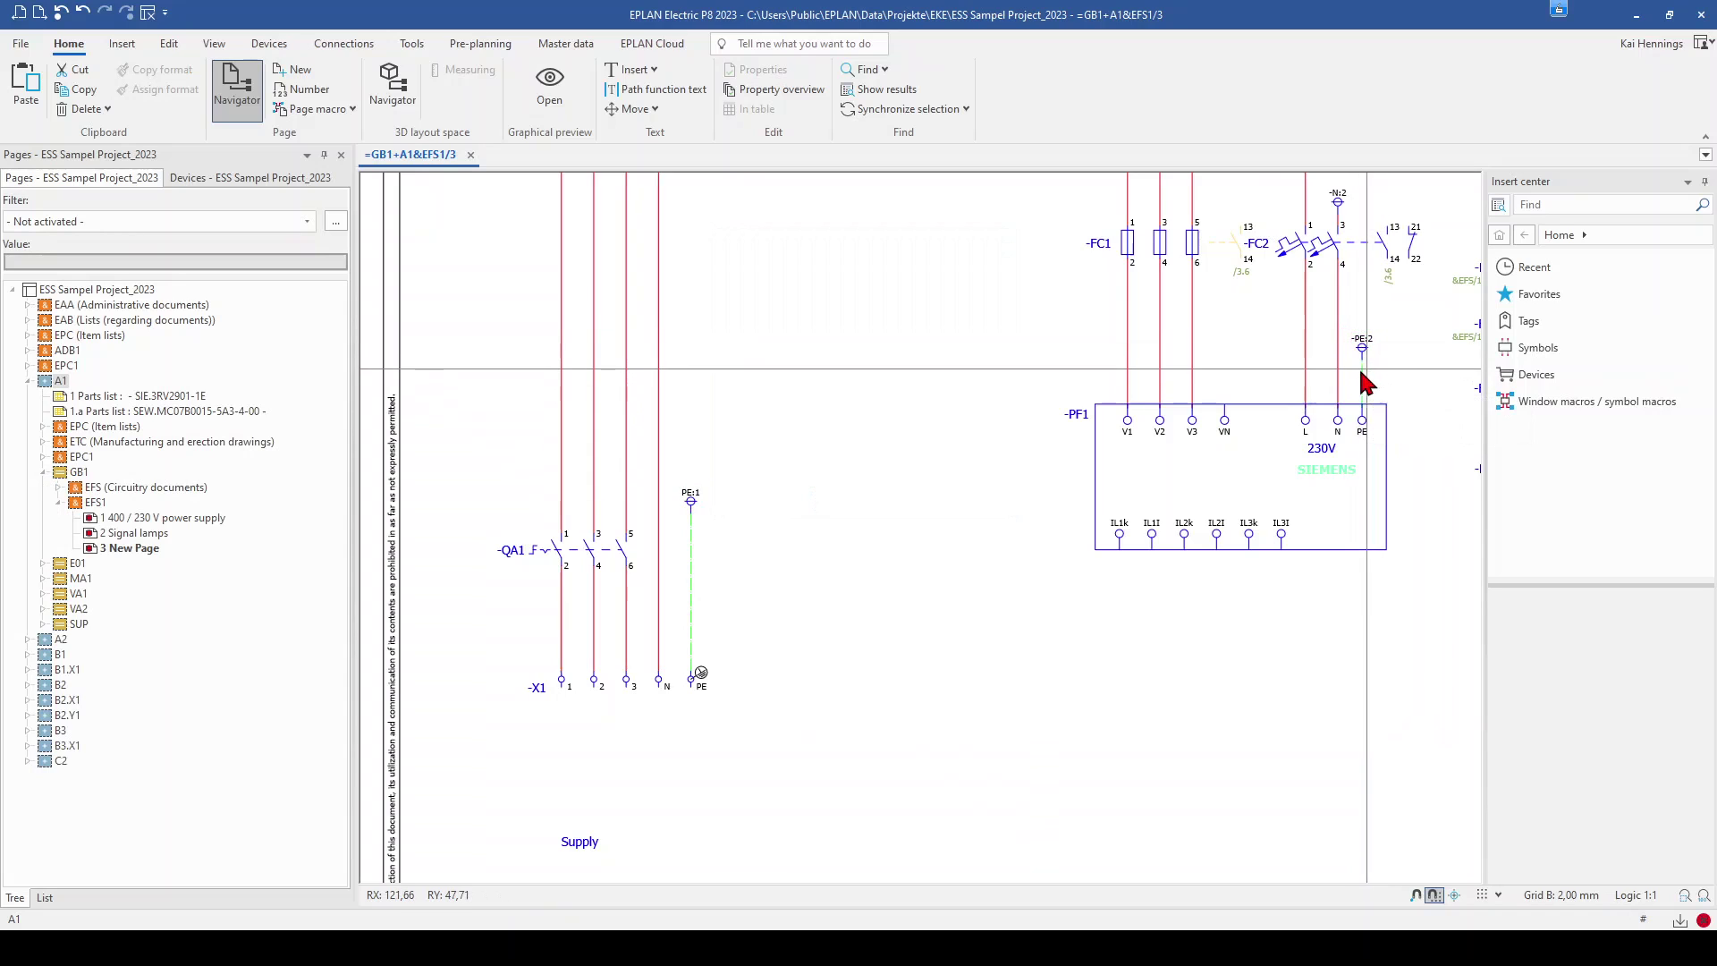
middle_drag(1366, 380, 1039, 377)
Ctrl-drag a single numbered copy of PE:2 onto the right-hand rail
scroll(1040, 377, up, 1)
click(1037, 360)
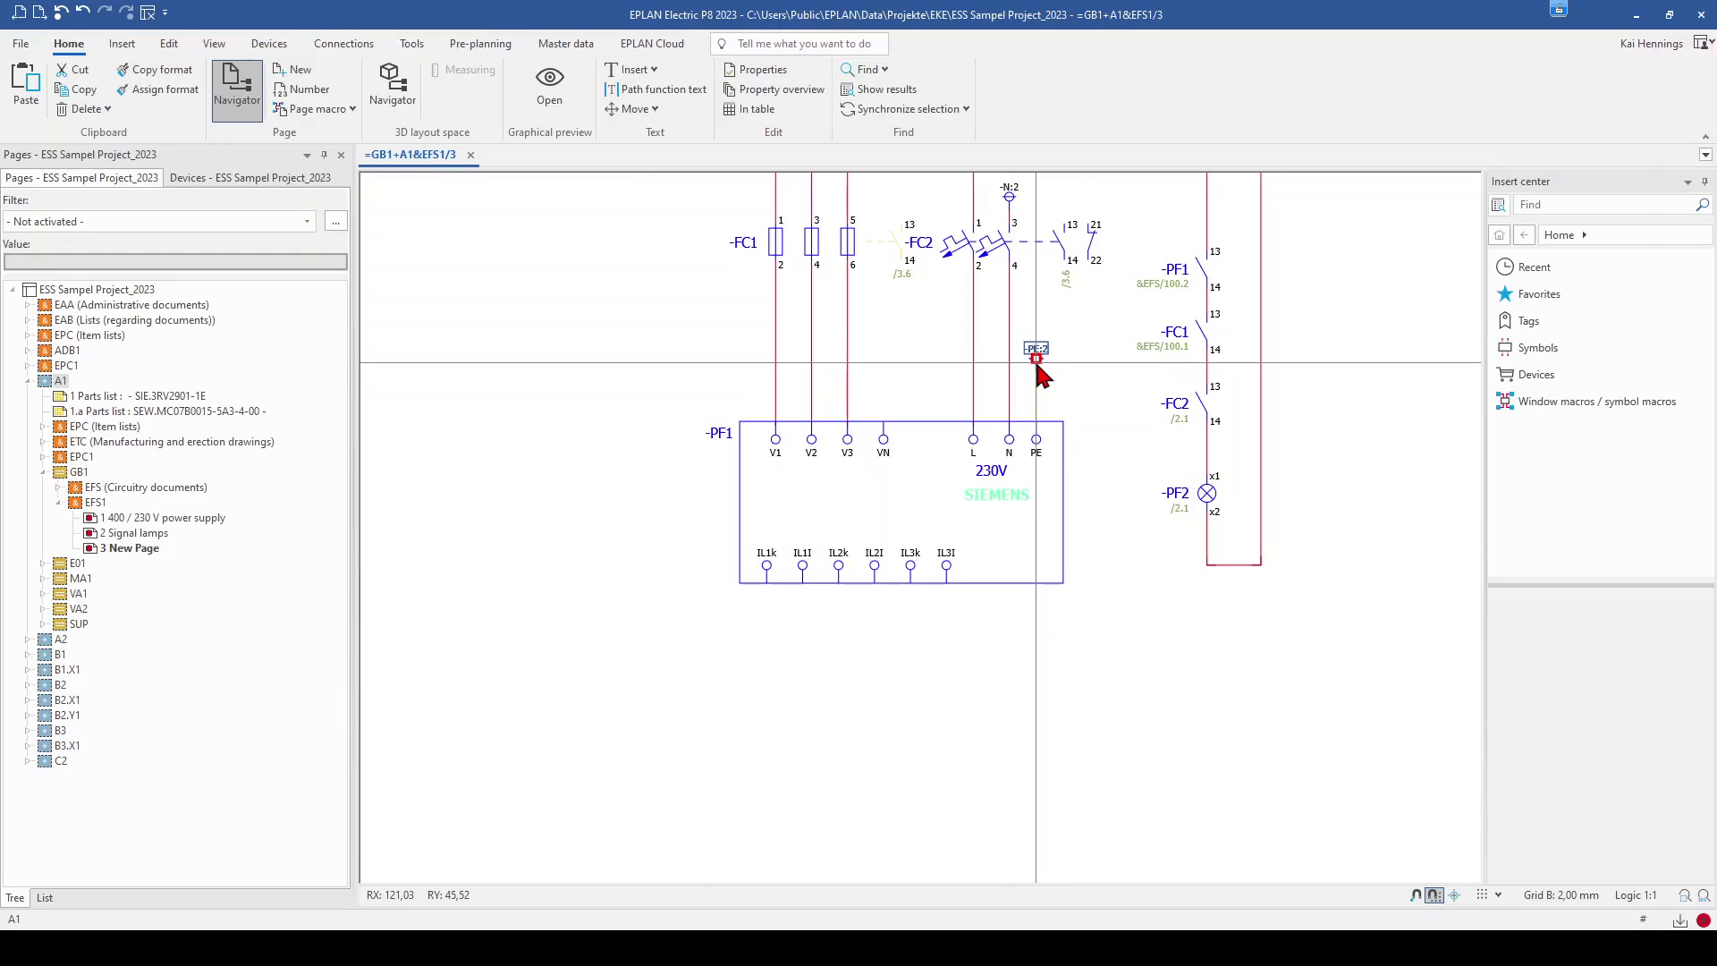
ctrl+drag(1037, 362, 1243, 438)
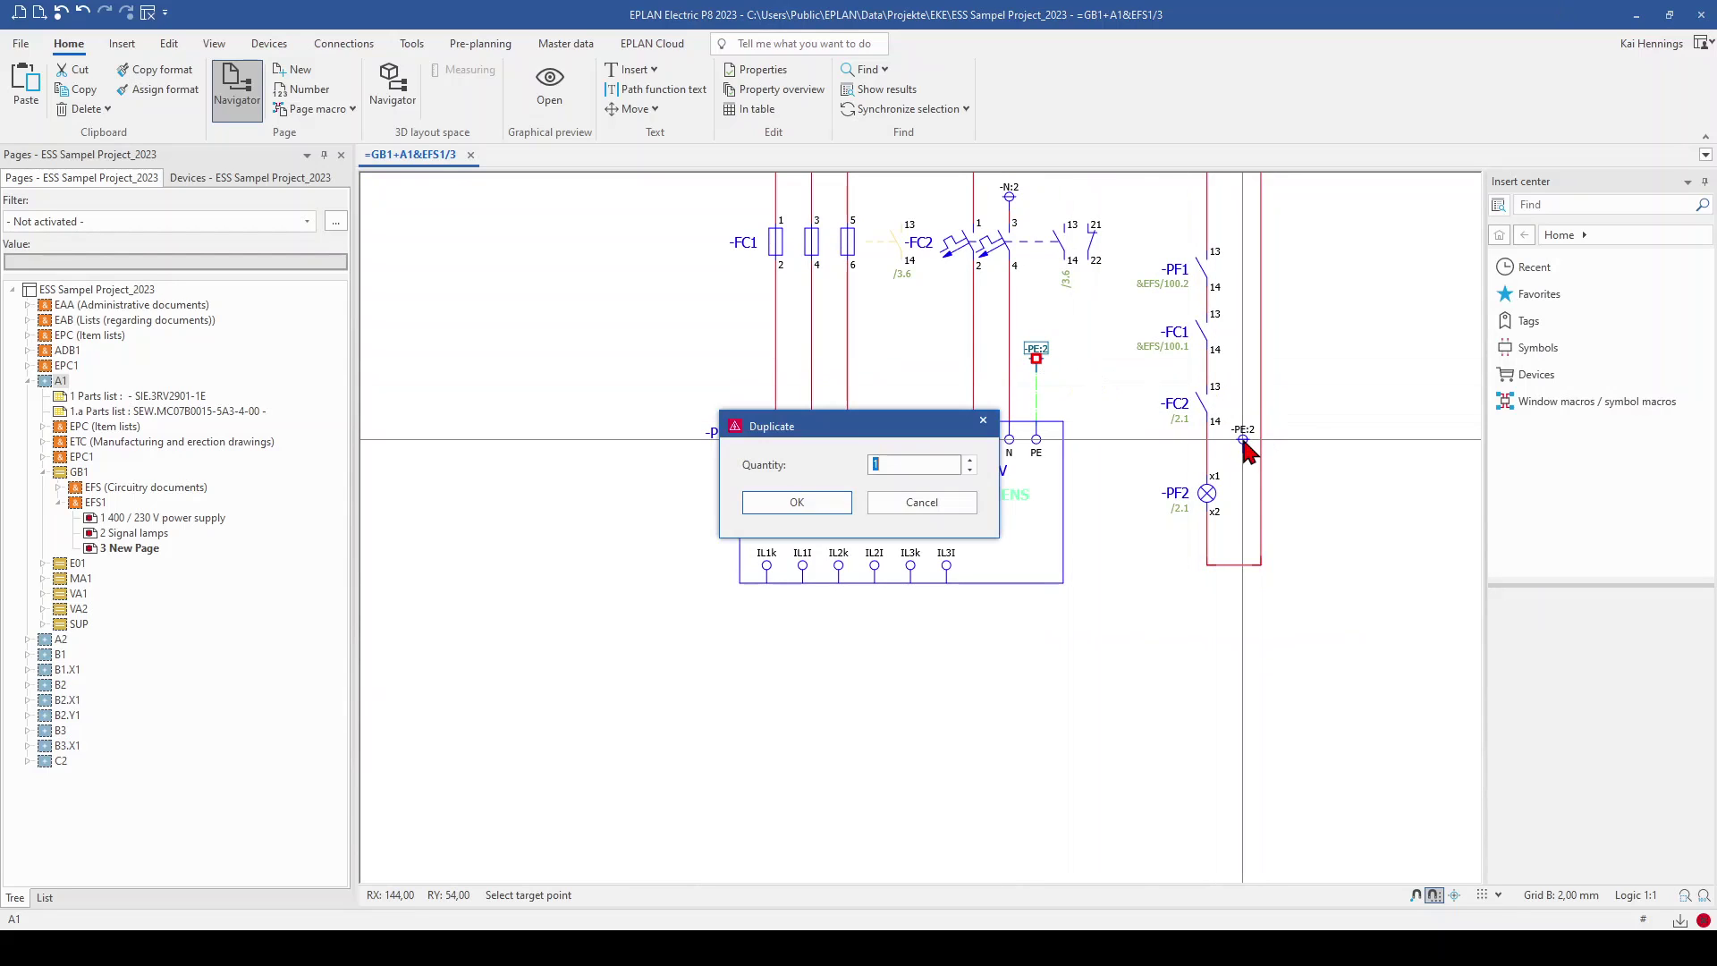
click(827, 504)
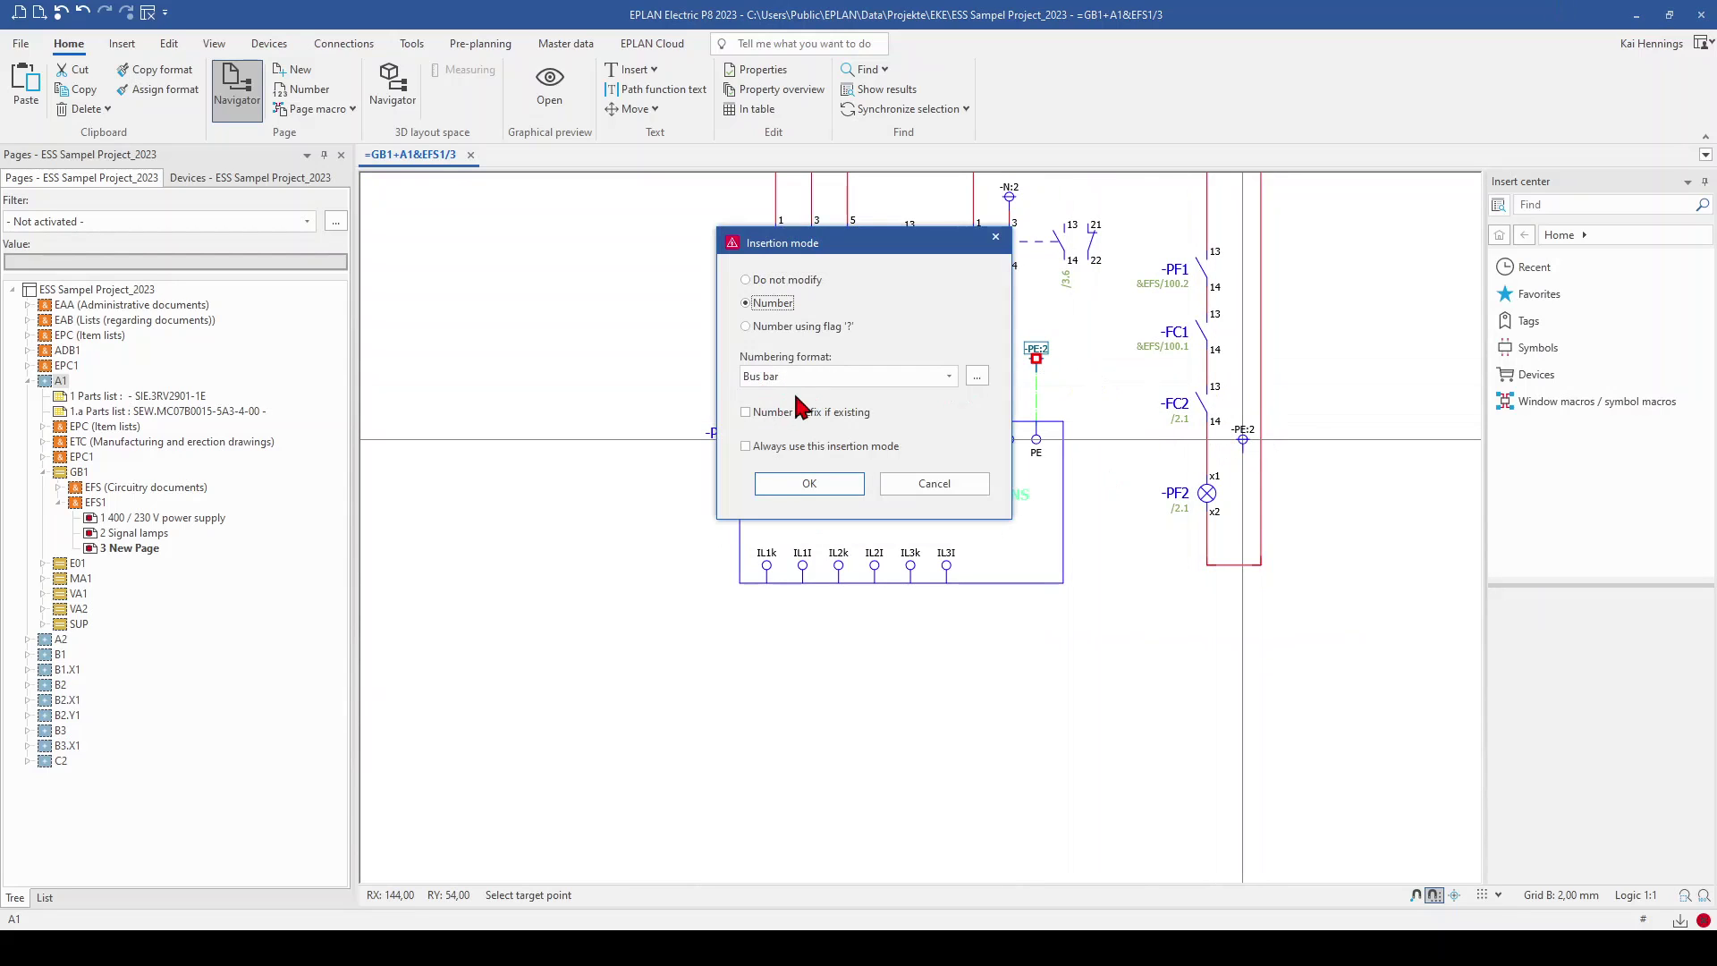
click(808, 485)
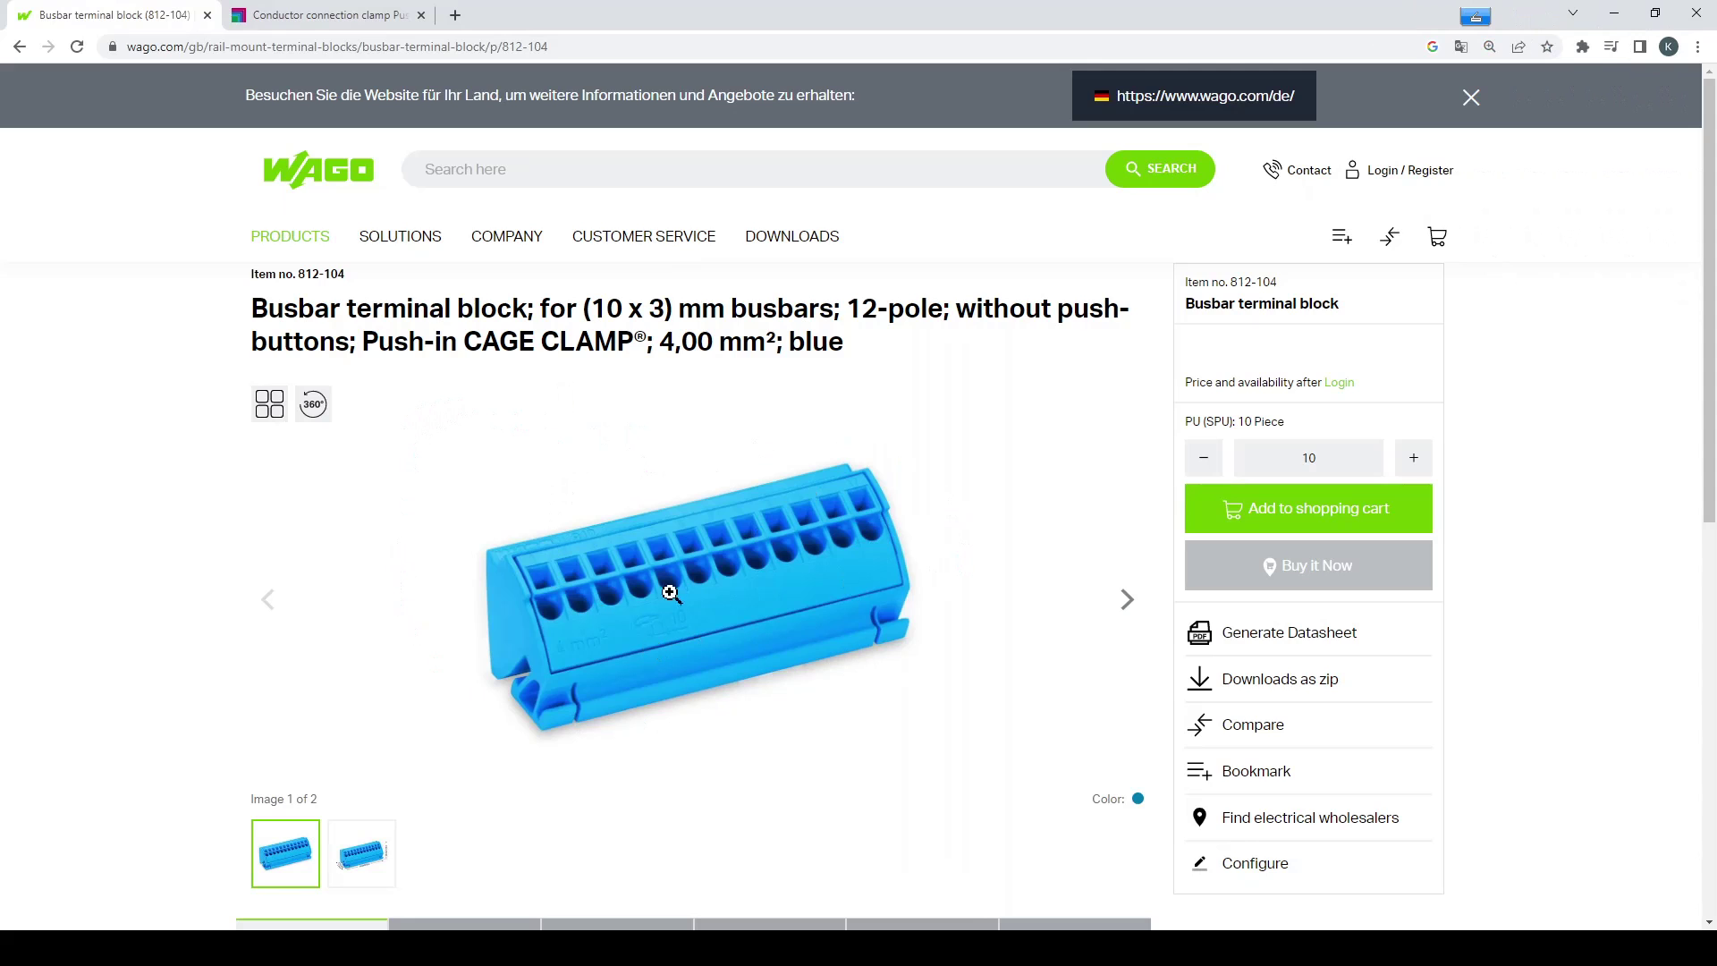
Enlarge the WAGO 12-pole busbar terminal block photo, then switch back to EPLAN
click(626, 597)
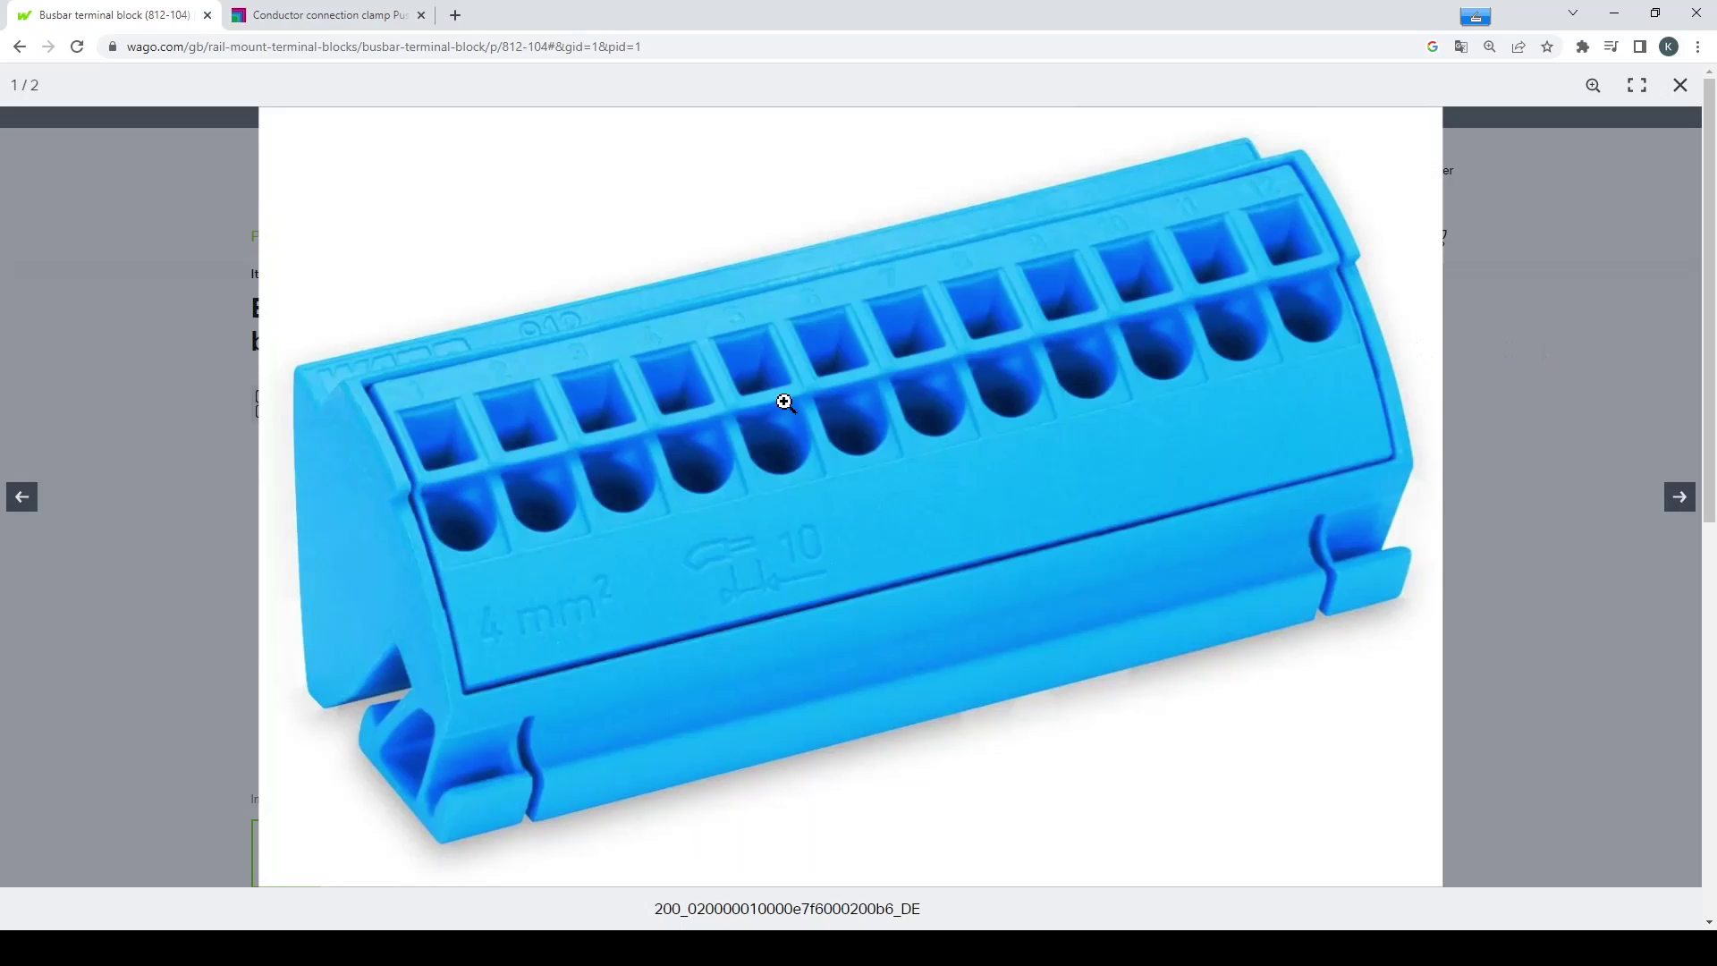
key(alt+Tab)
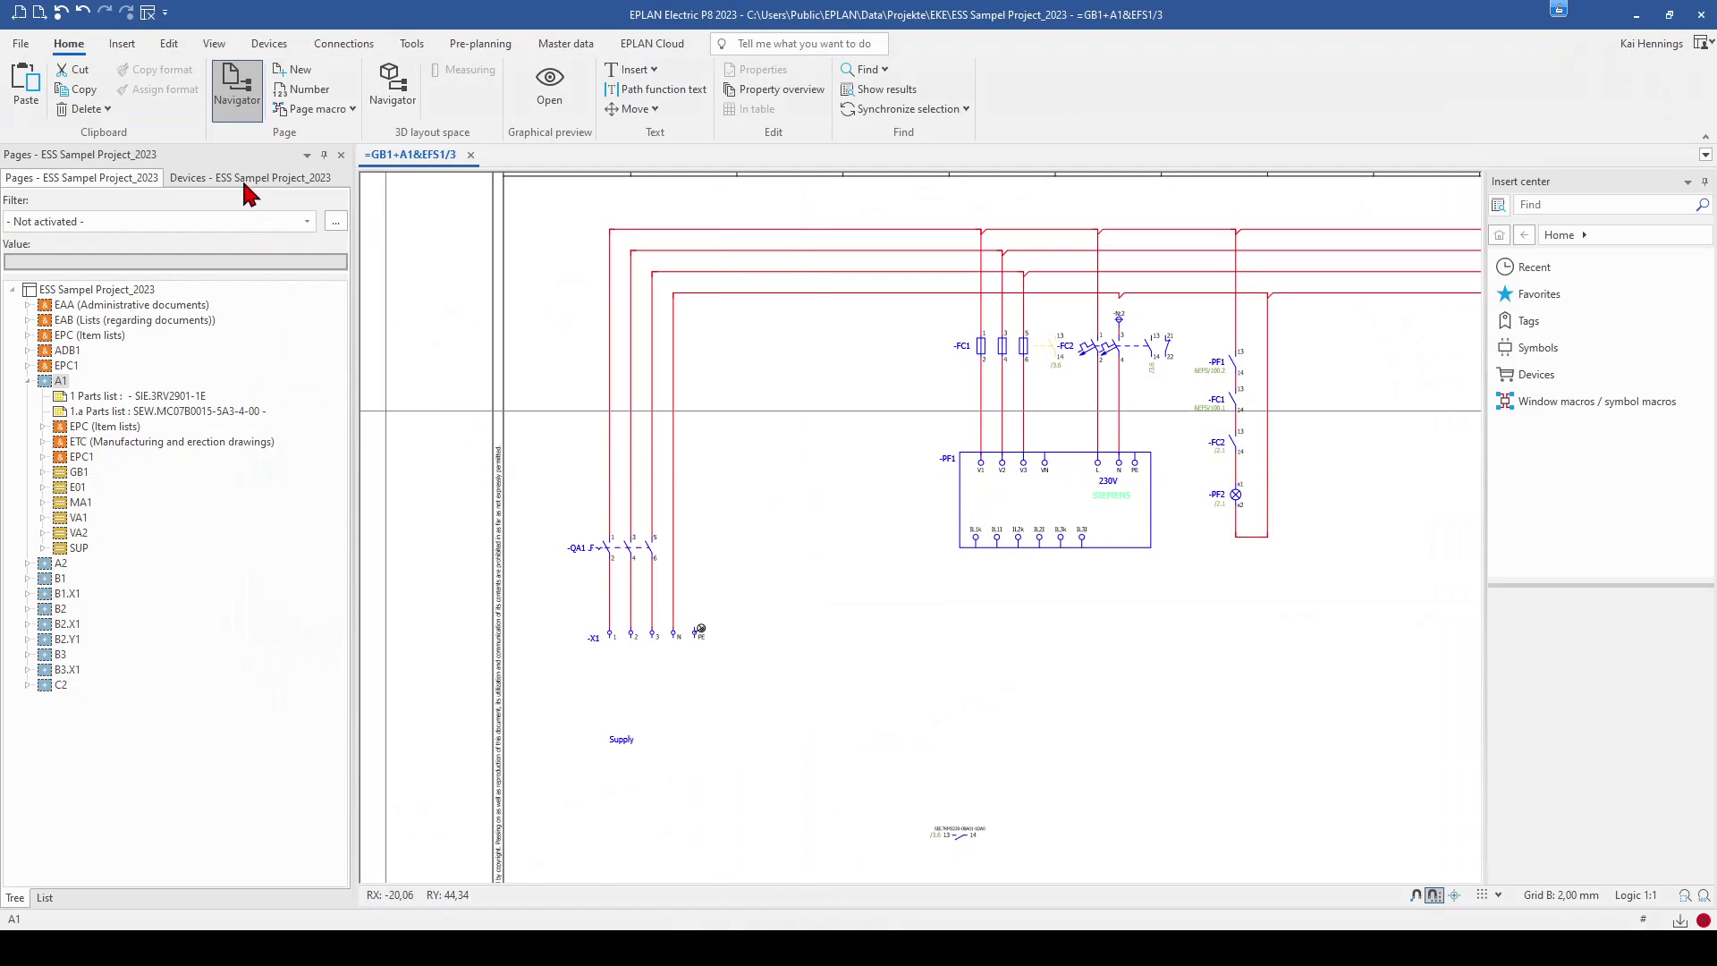
Open the Device navigator and start a new function under location A1
click(269, 43)
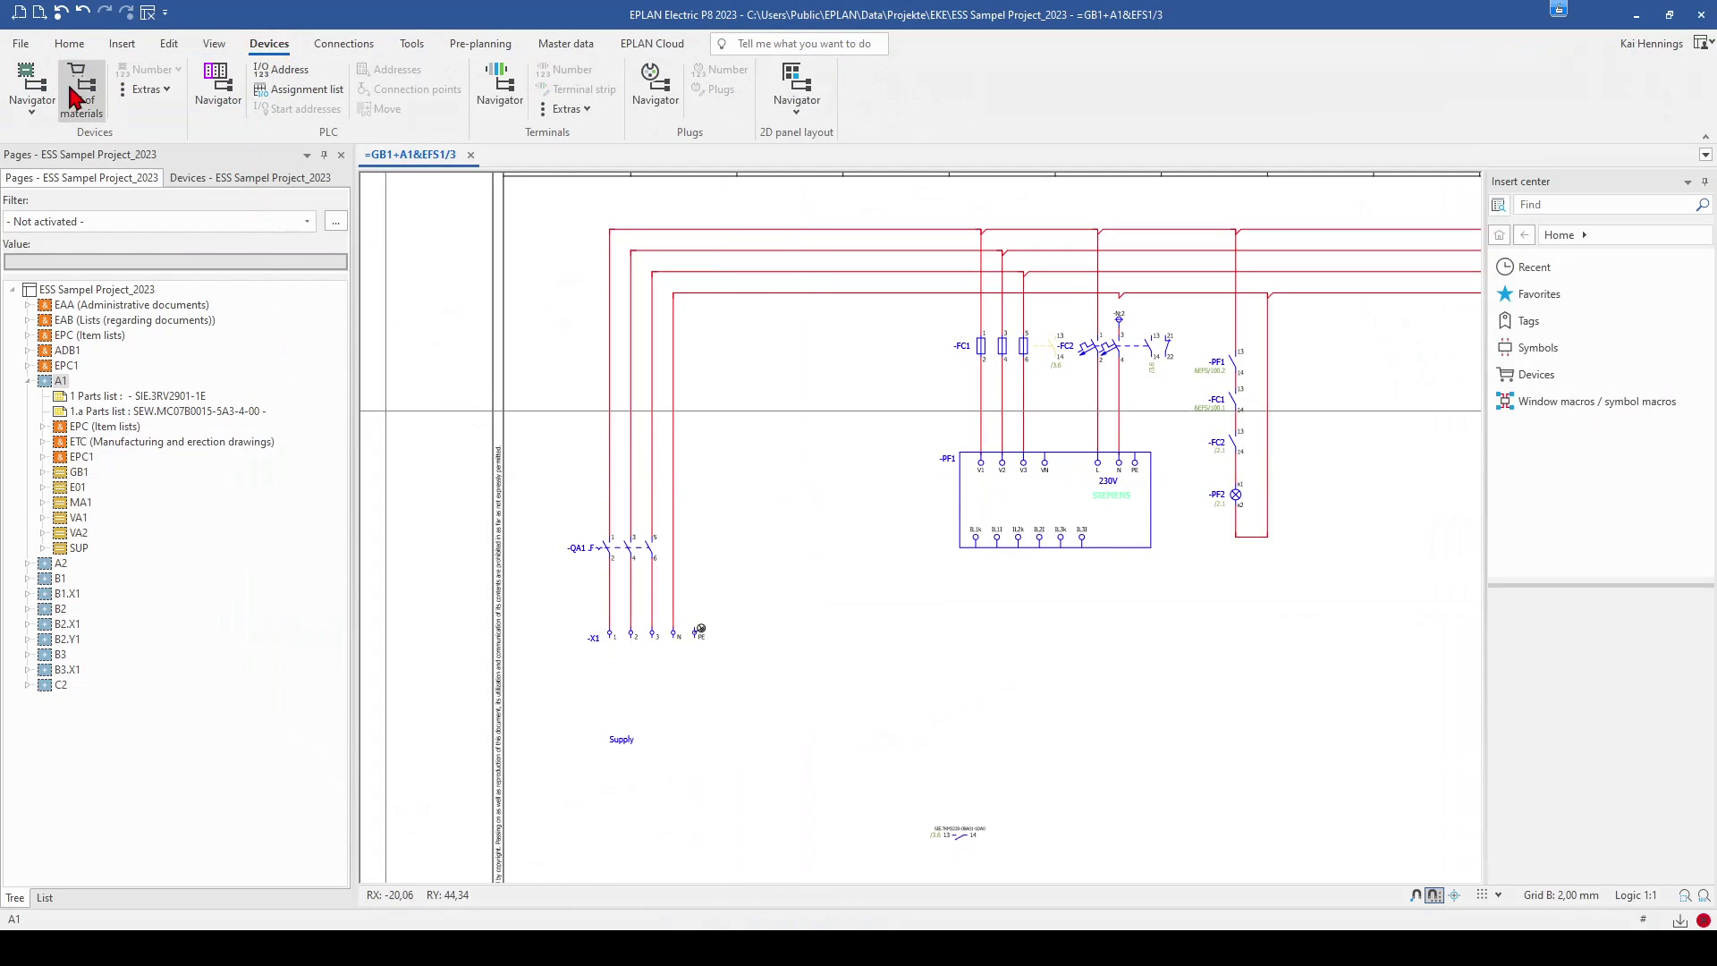
click(45, 100)
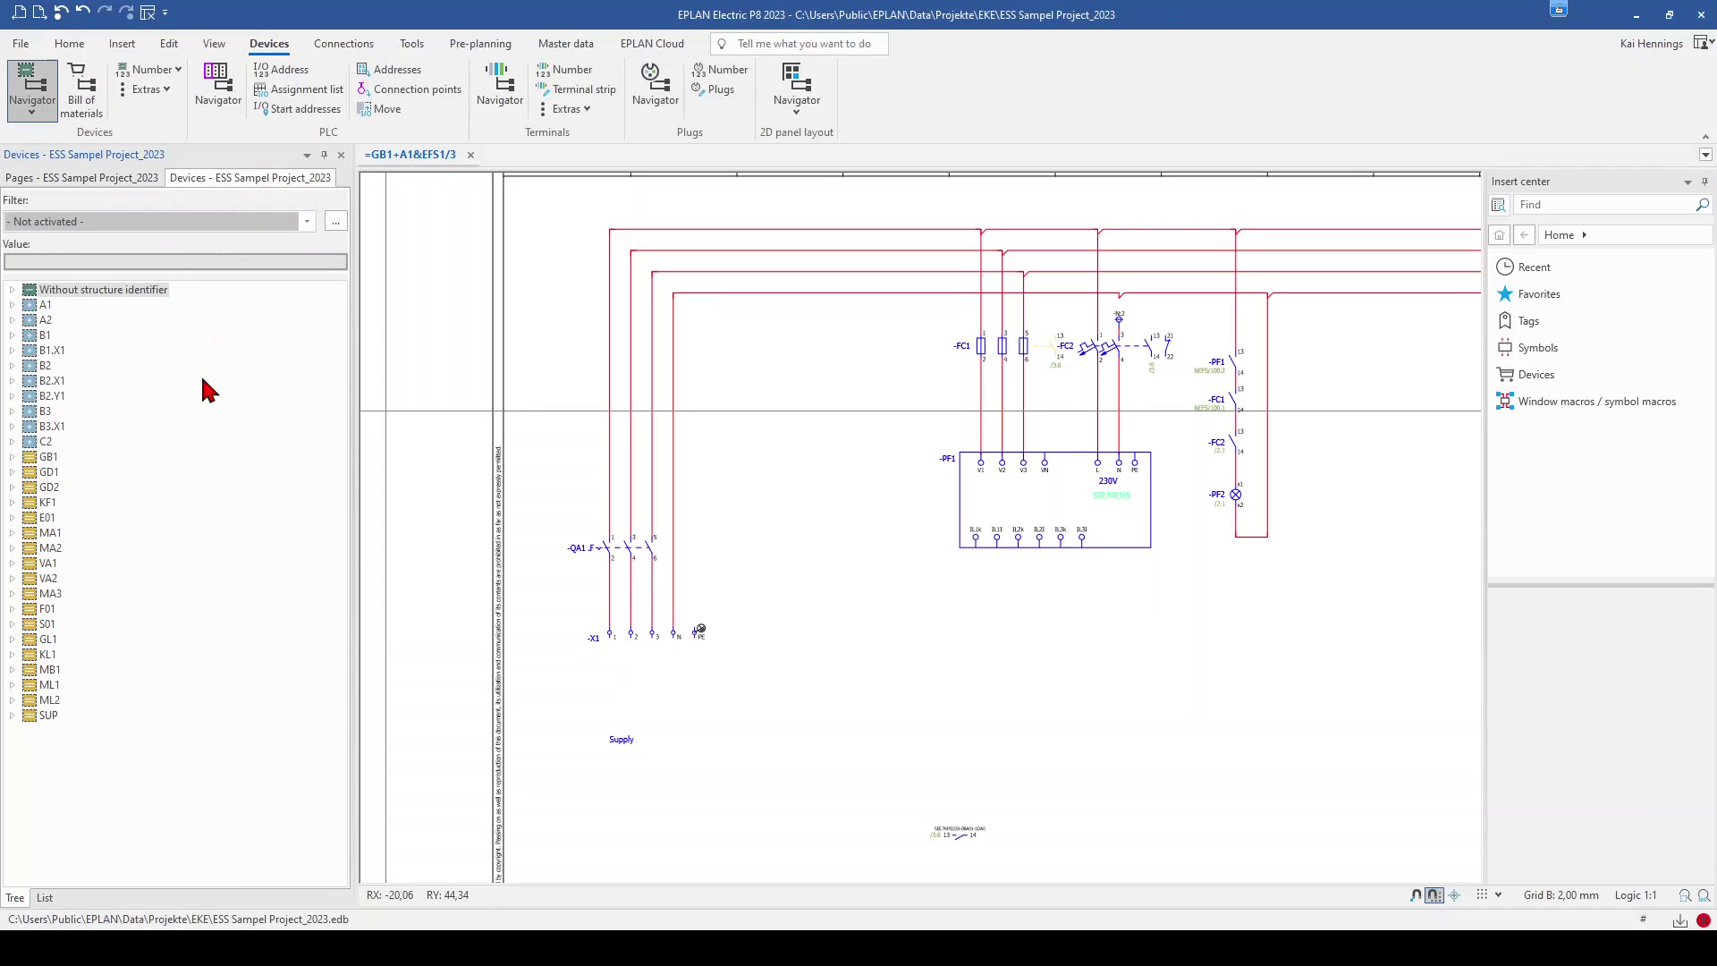
double_click(45, 307)
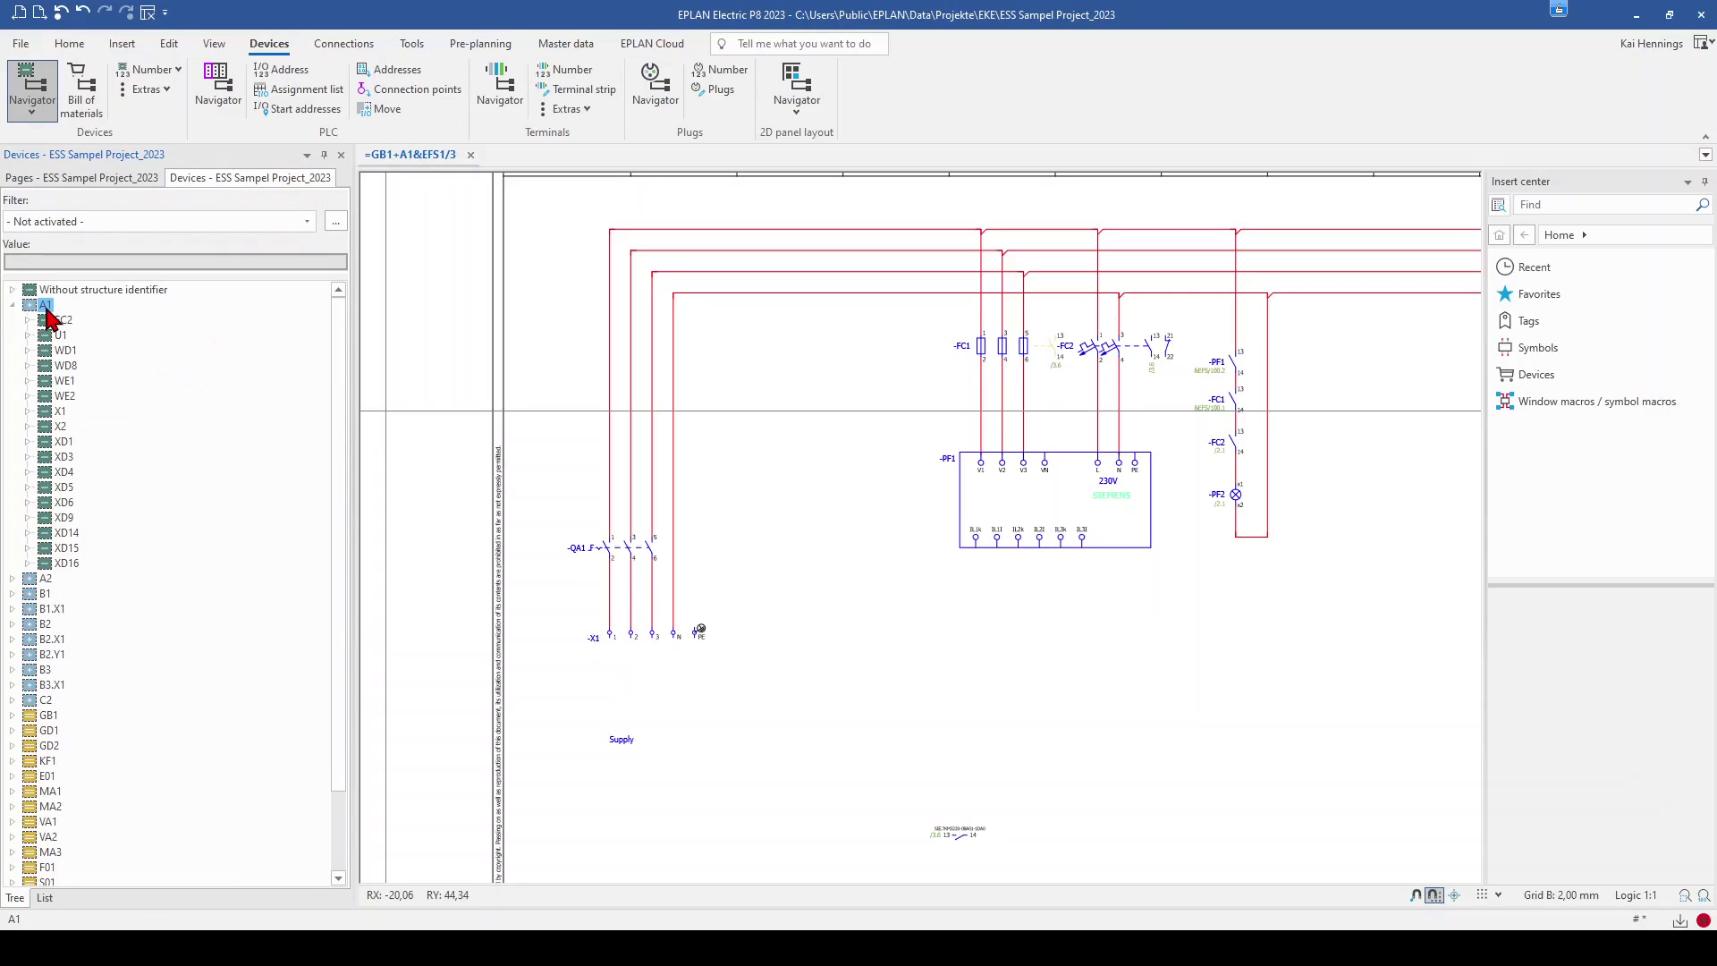
right_click(47, 317)
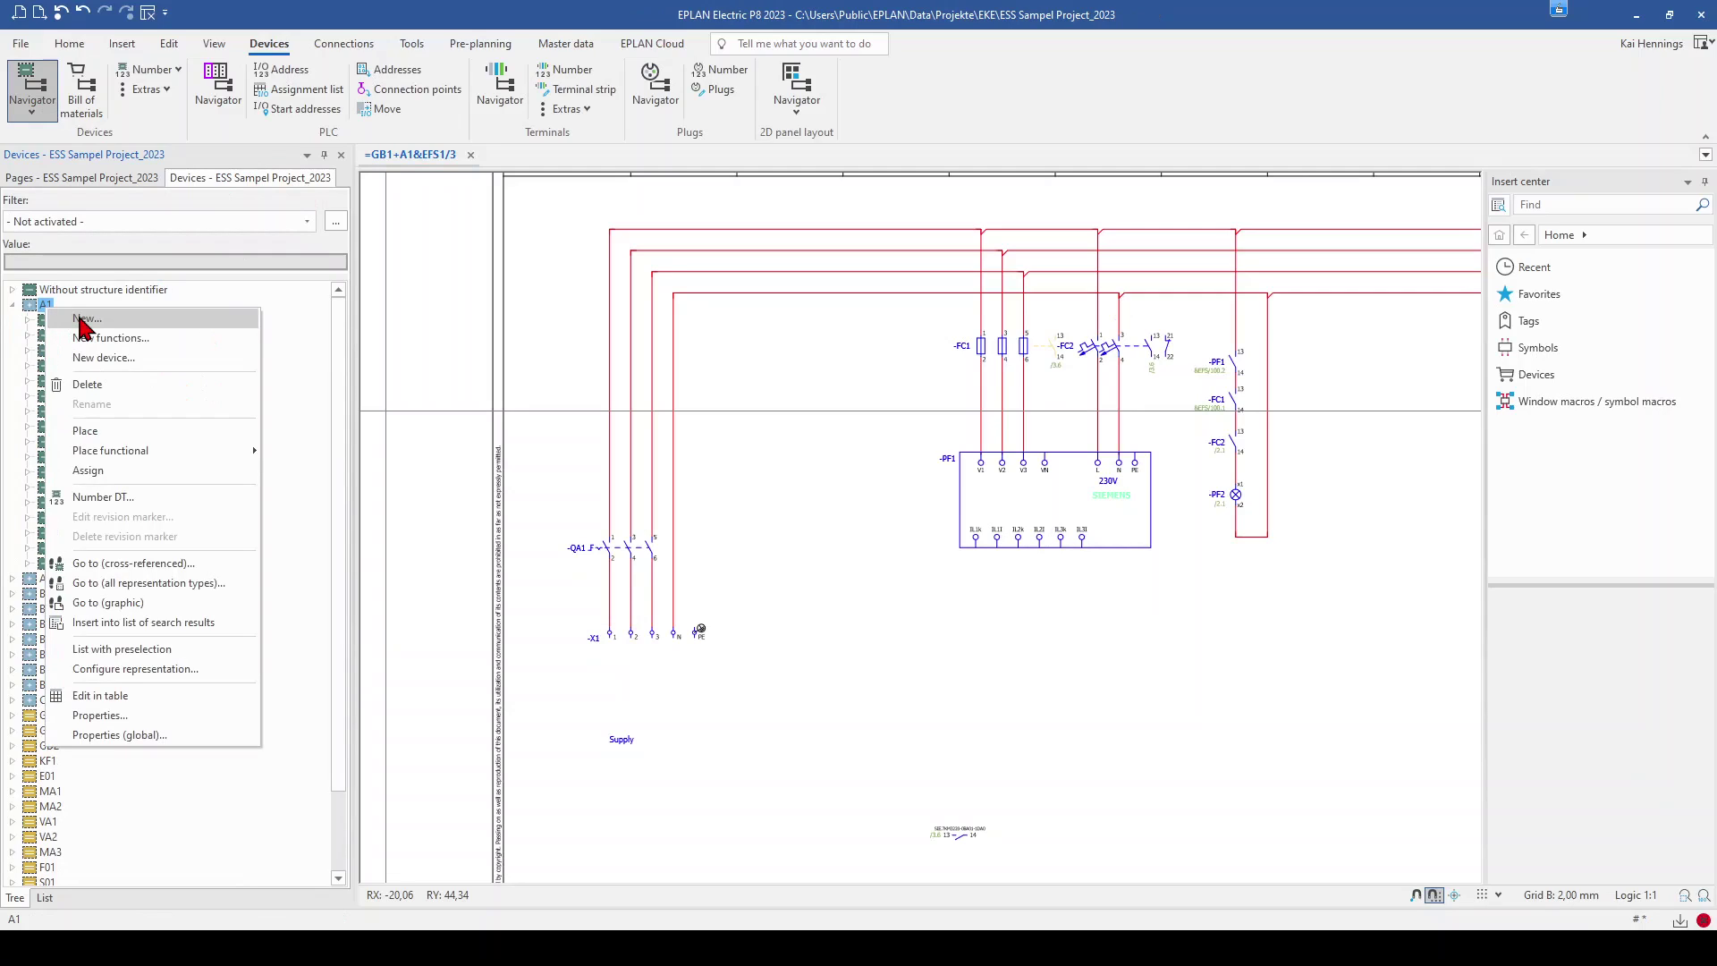
click(82, 320)
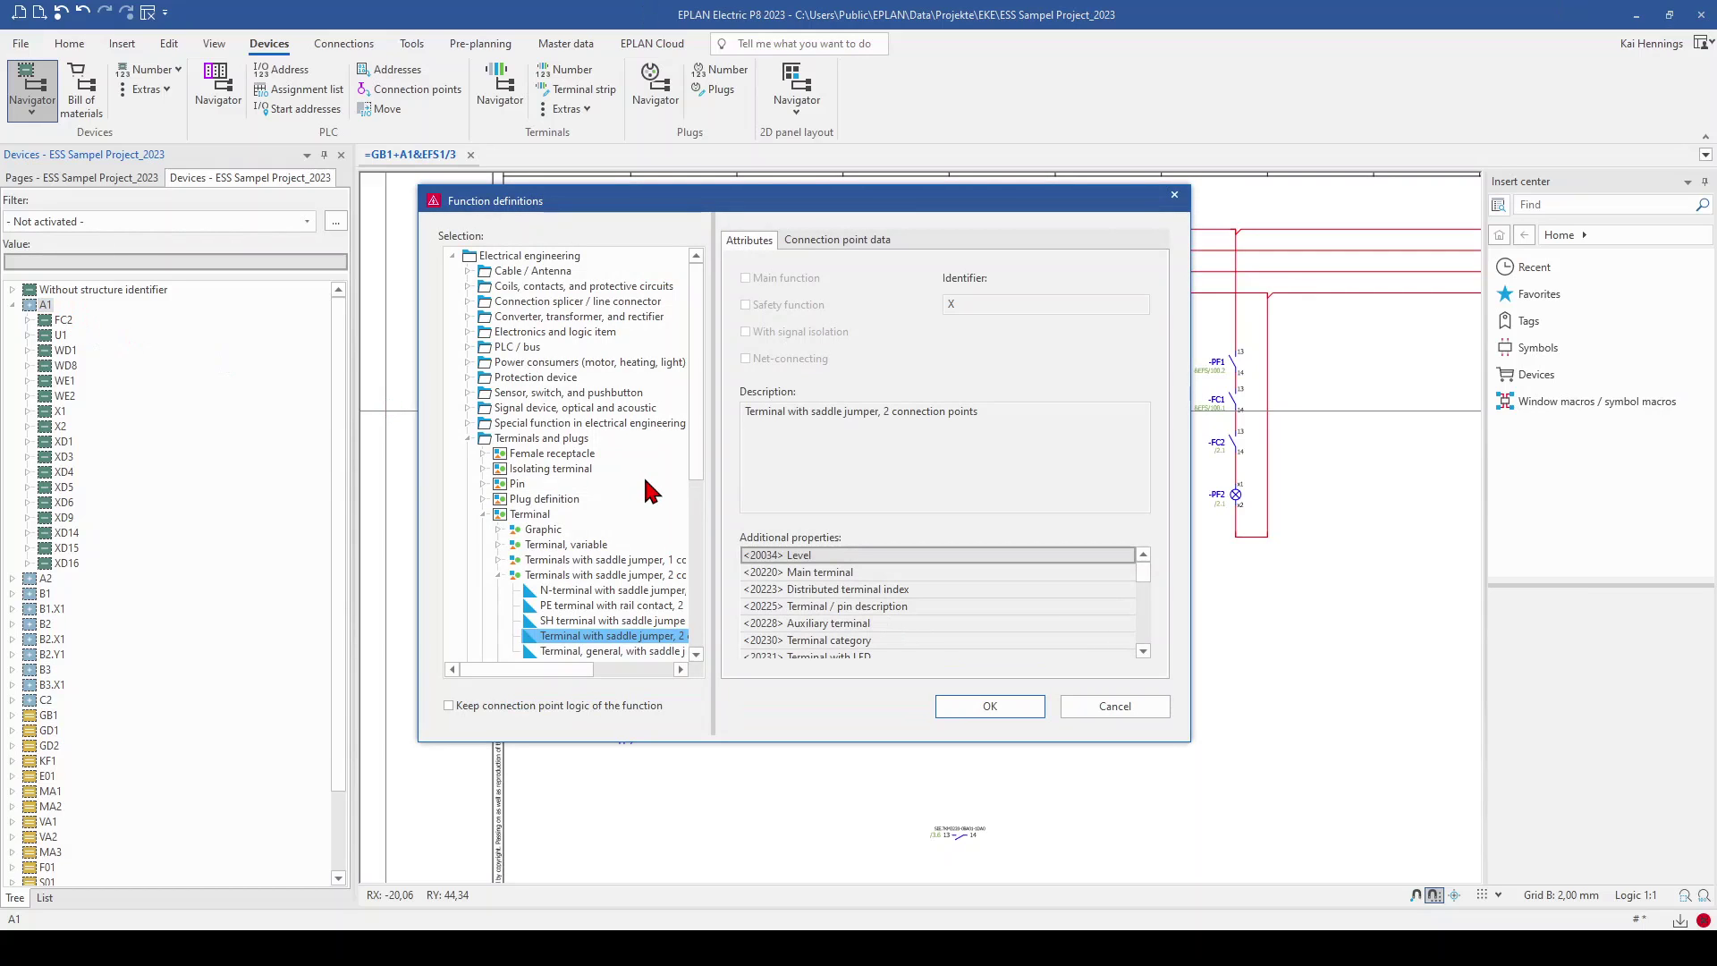
Choose Special function > Busbar definition > Busbar as the new function and confirm
double_click(480, 426)
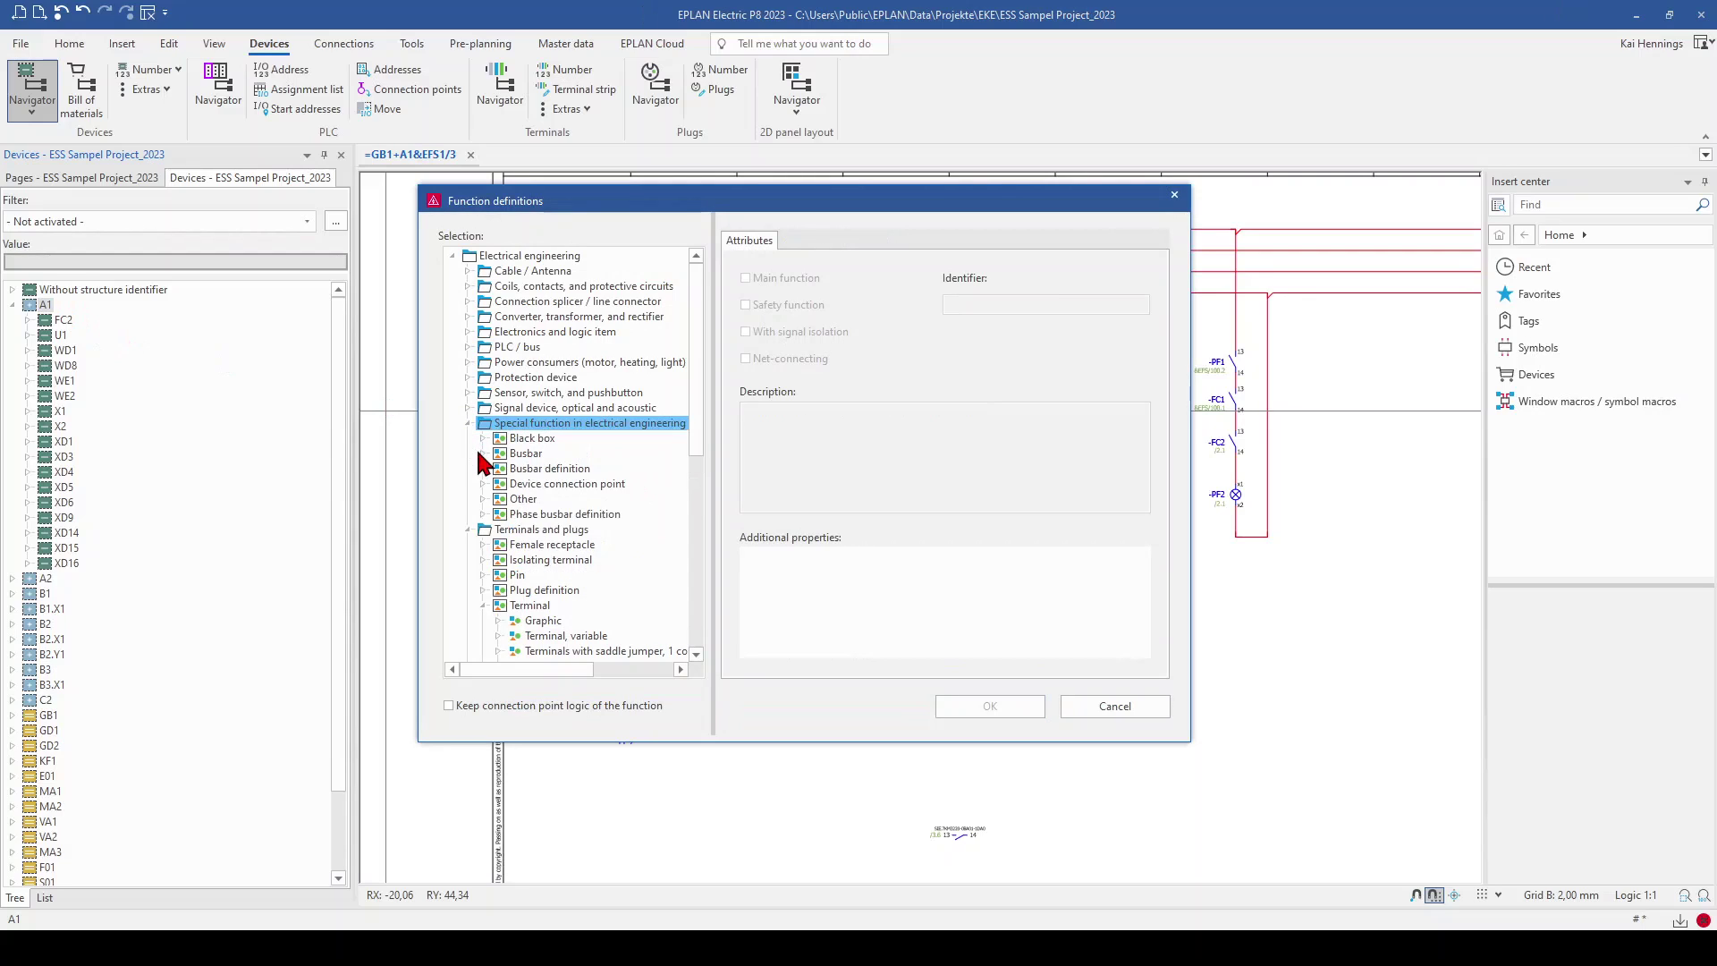
double_click(481, 454)
click(484, 454)
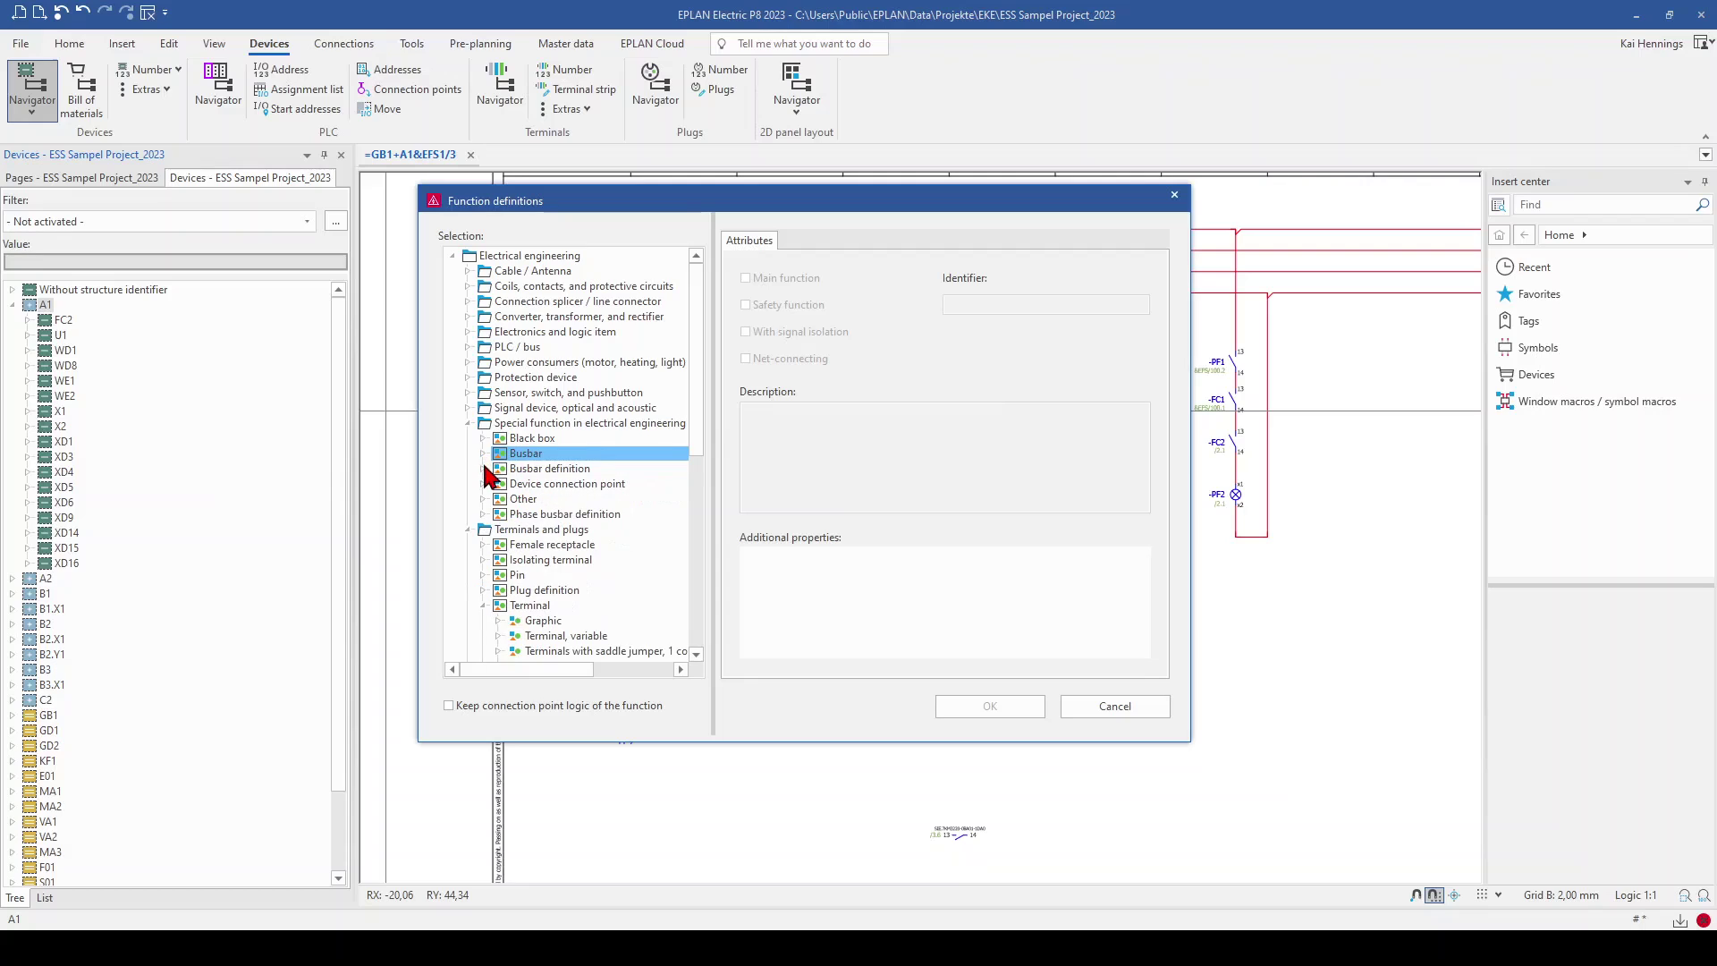
double_click(490, 468)
double_click(506, 486)
click(546, 499)
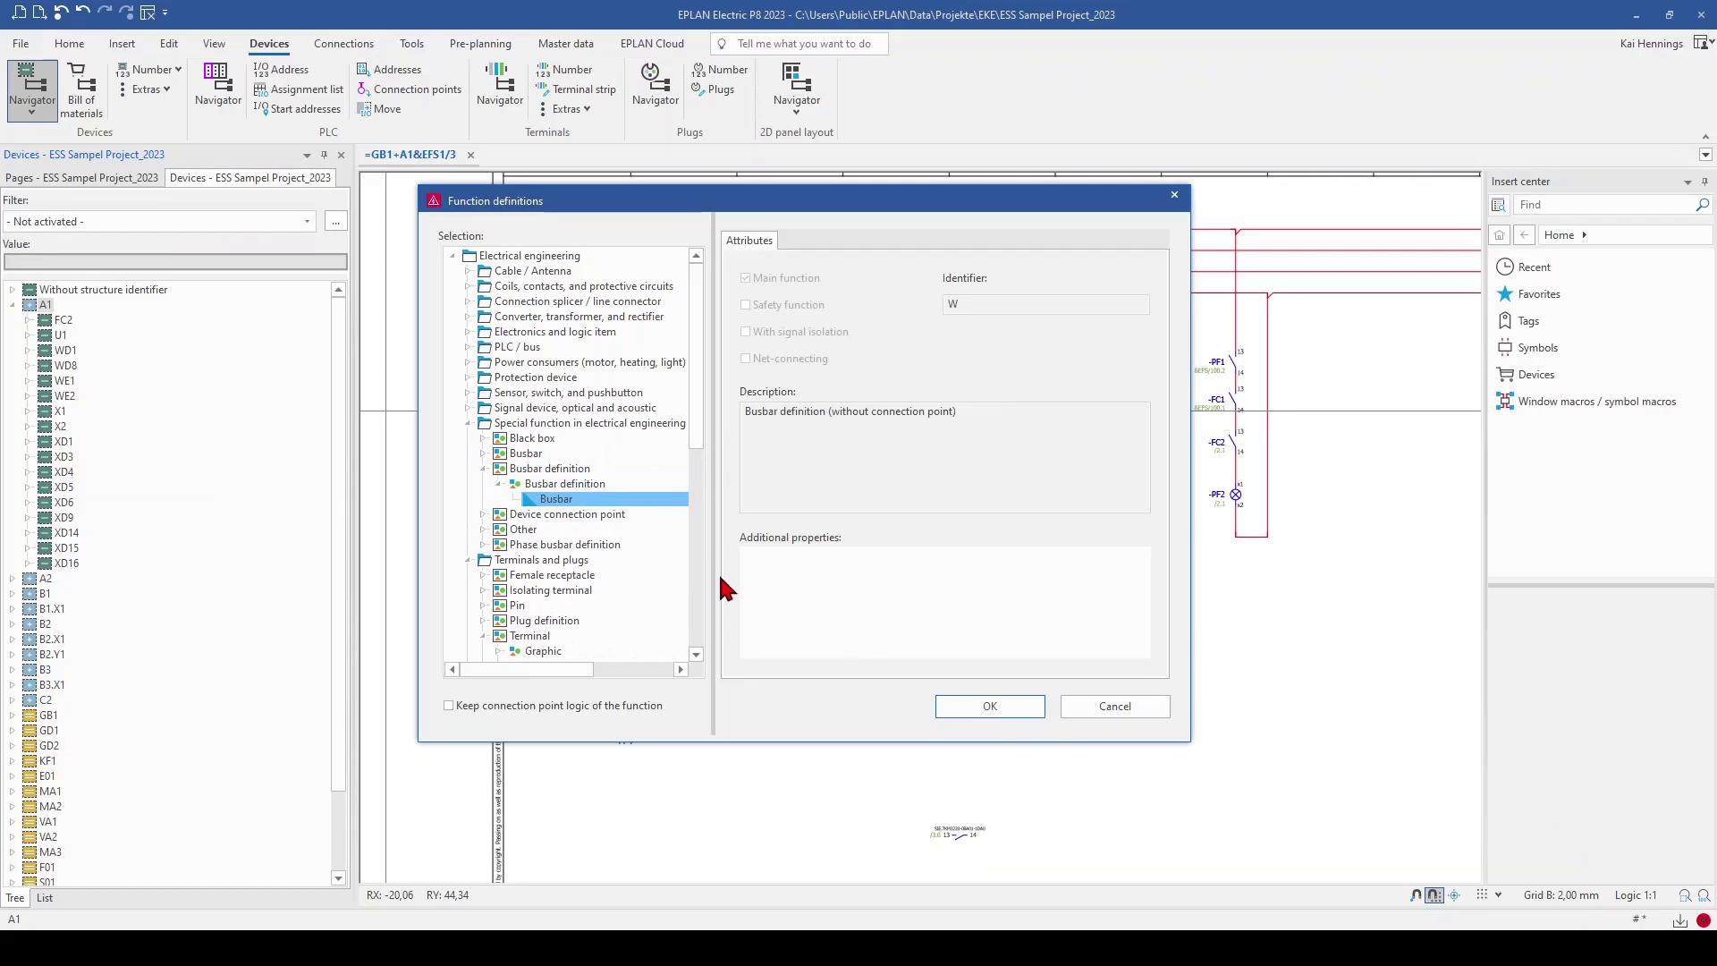
click(1002, 709)
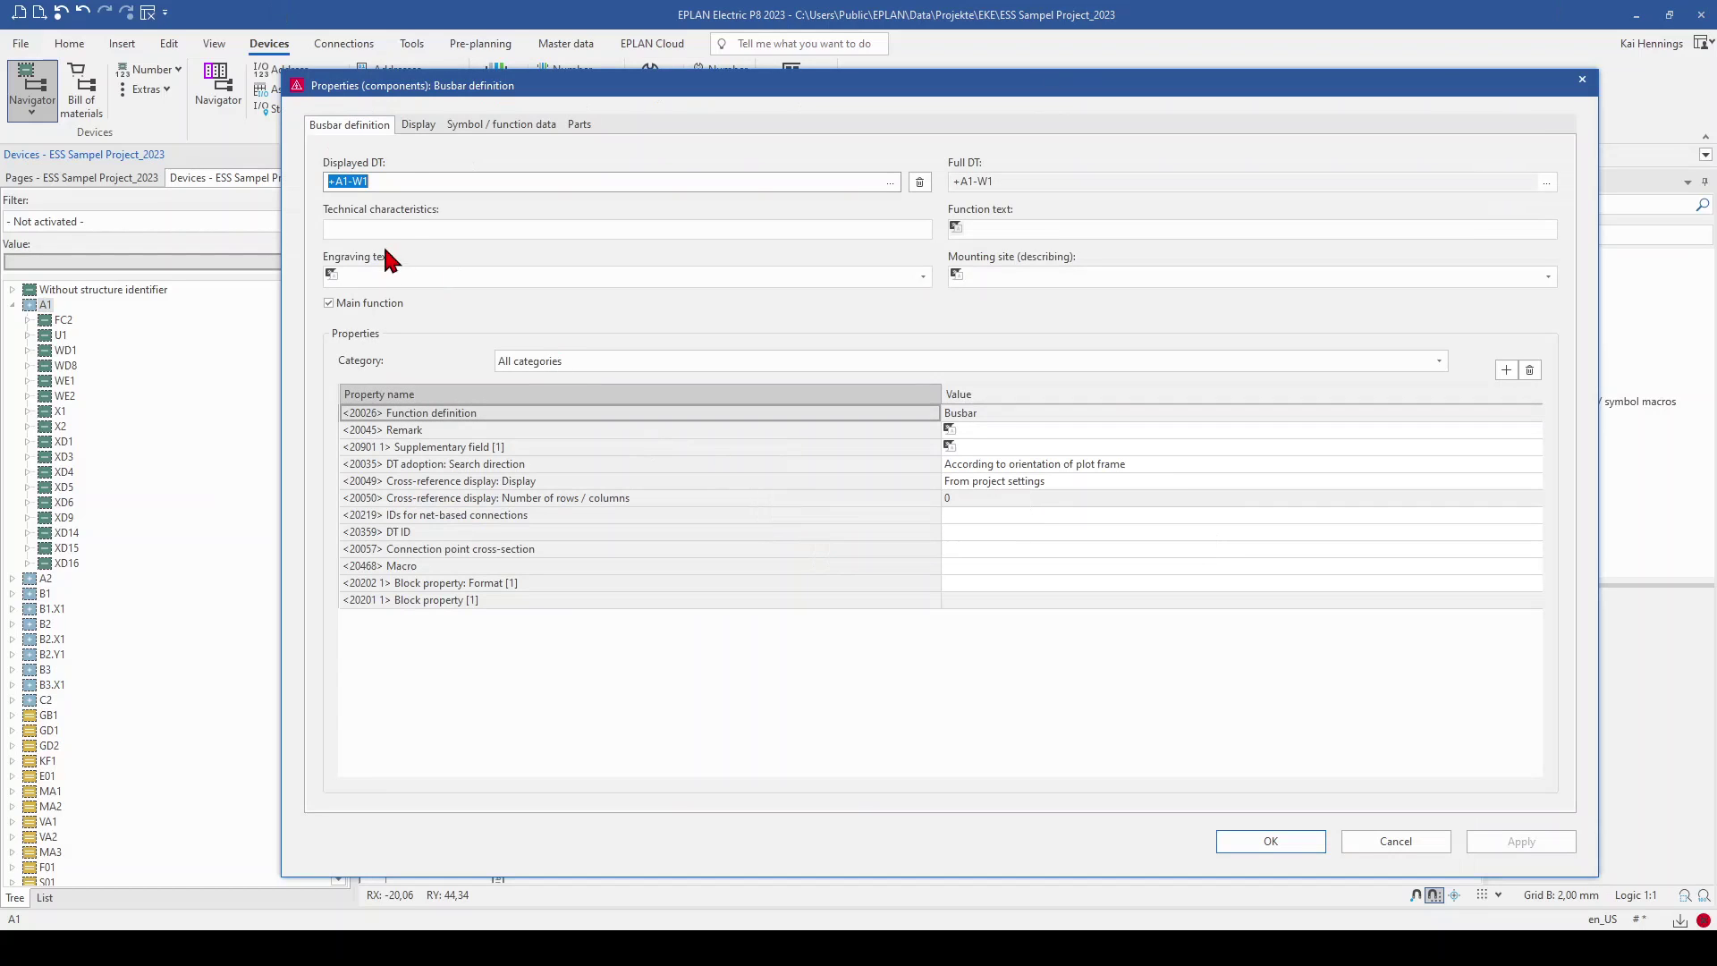
Give the busbar definition displayed DT +A1-N and function text 'Neutral', then save
click(411, 179)
click(995, 234)
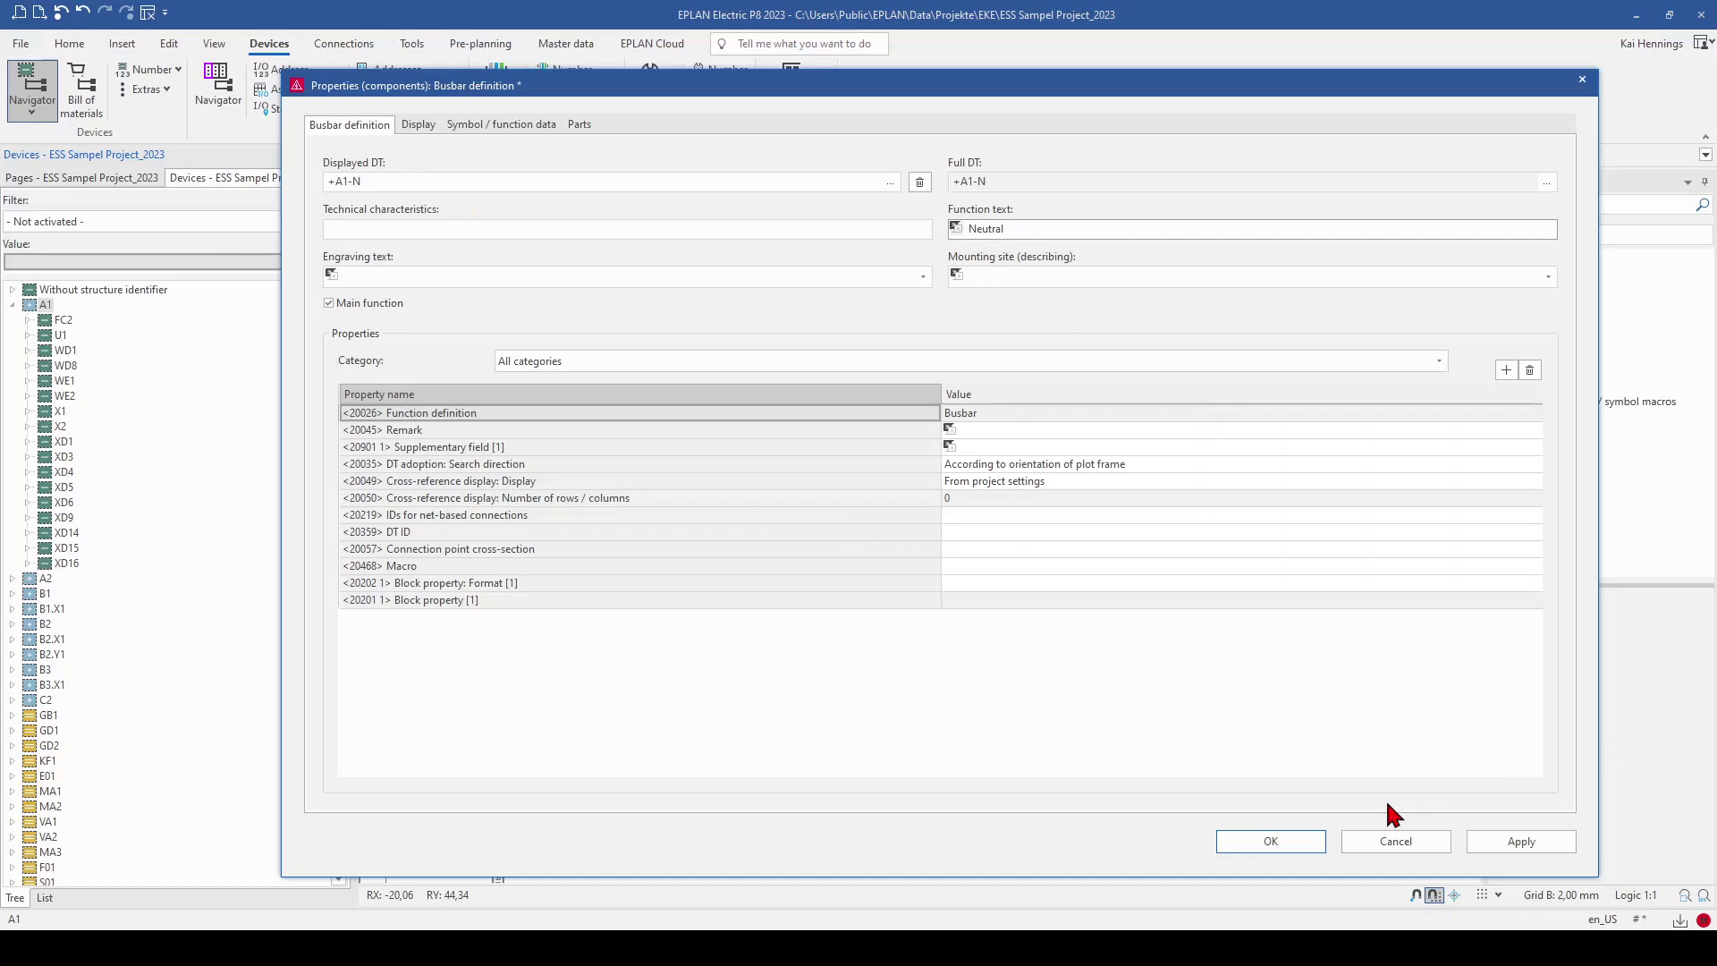
click(1301, 841)
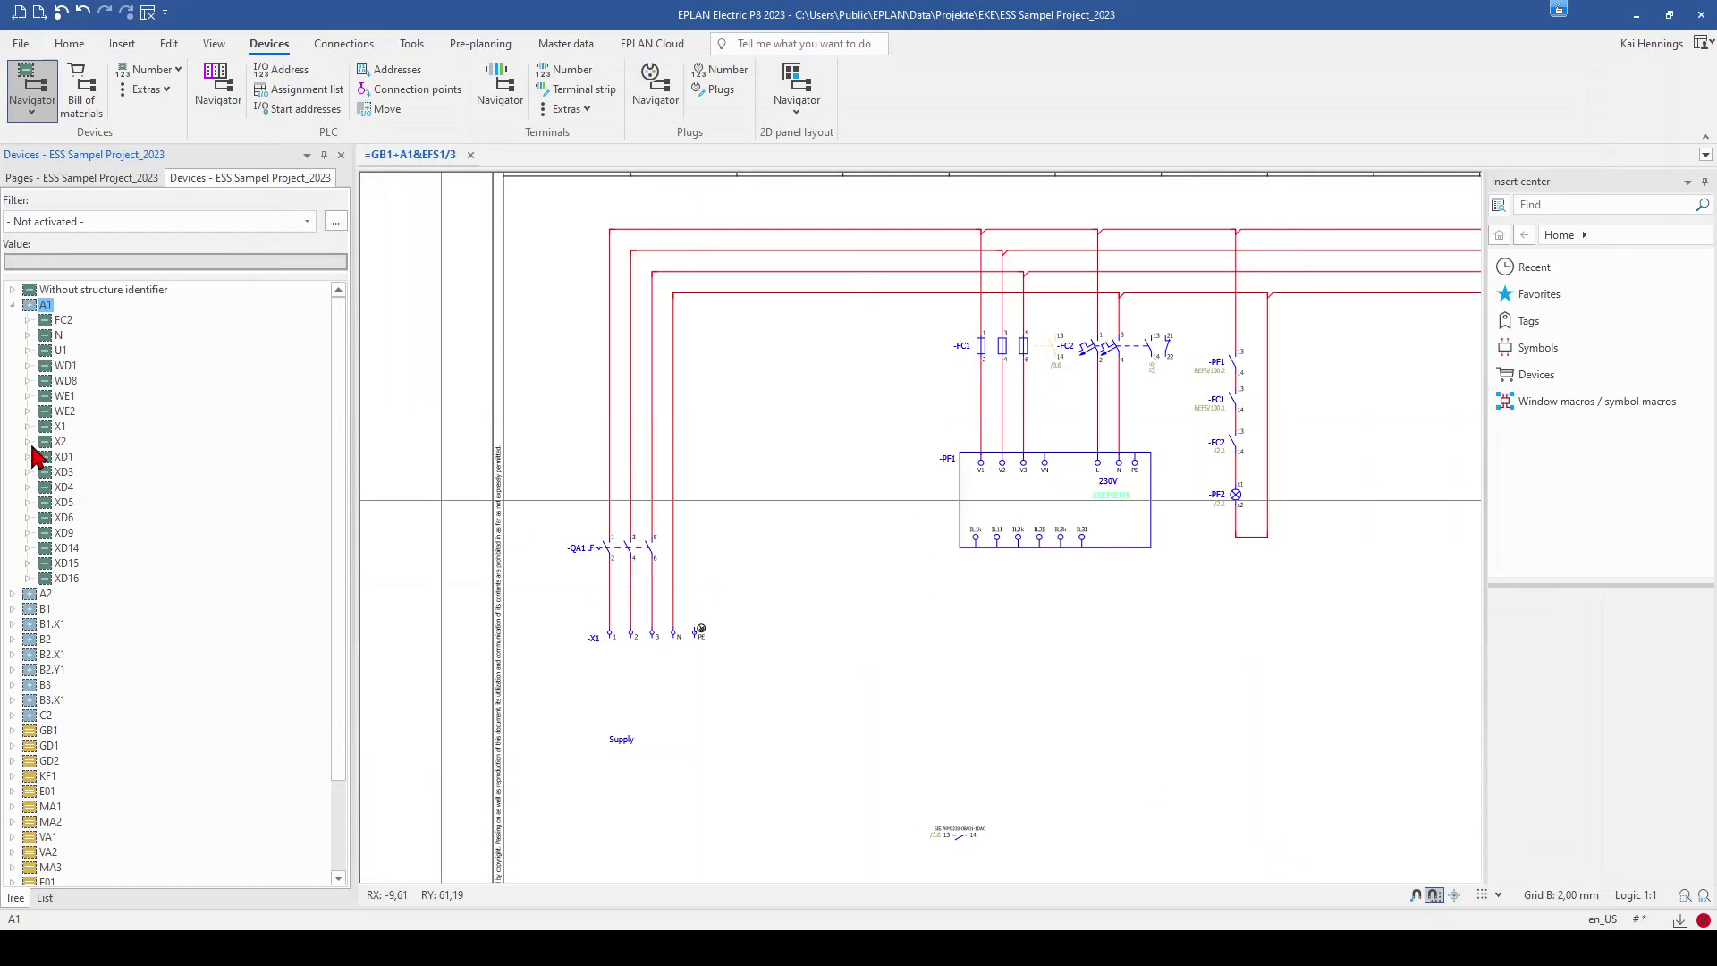
Under the N busbar, start New functions based on the busbar connection point definition
double_click(53, 334)
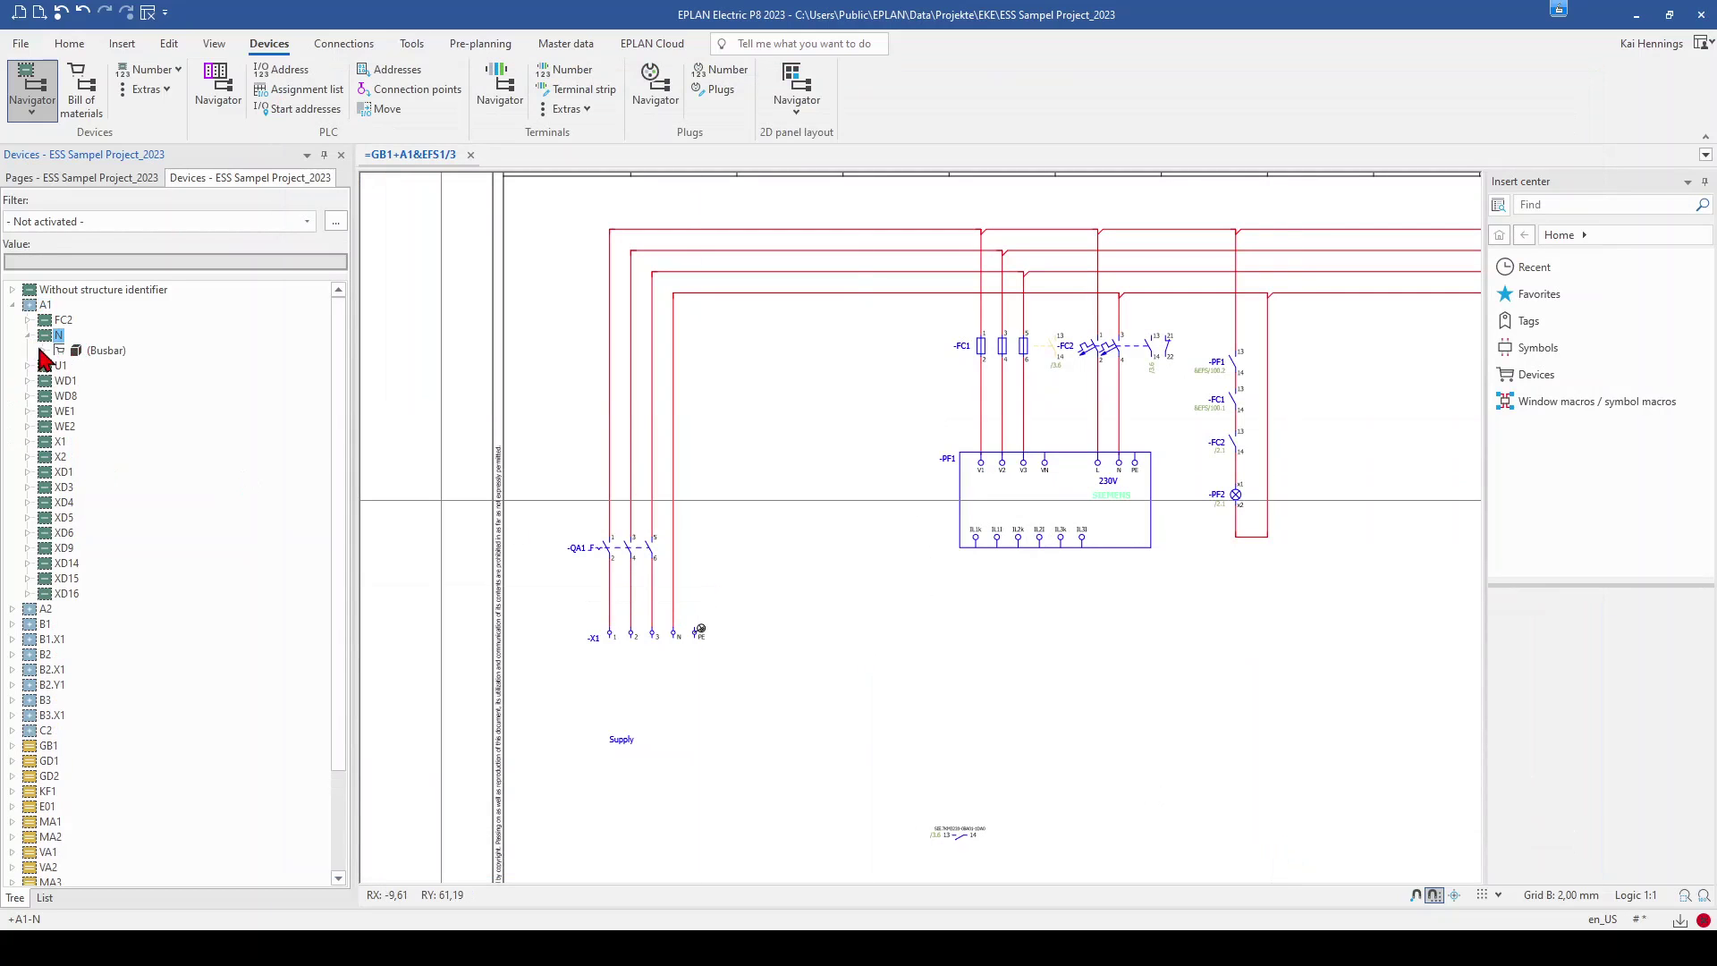
right_click(90, 351)
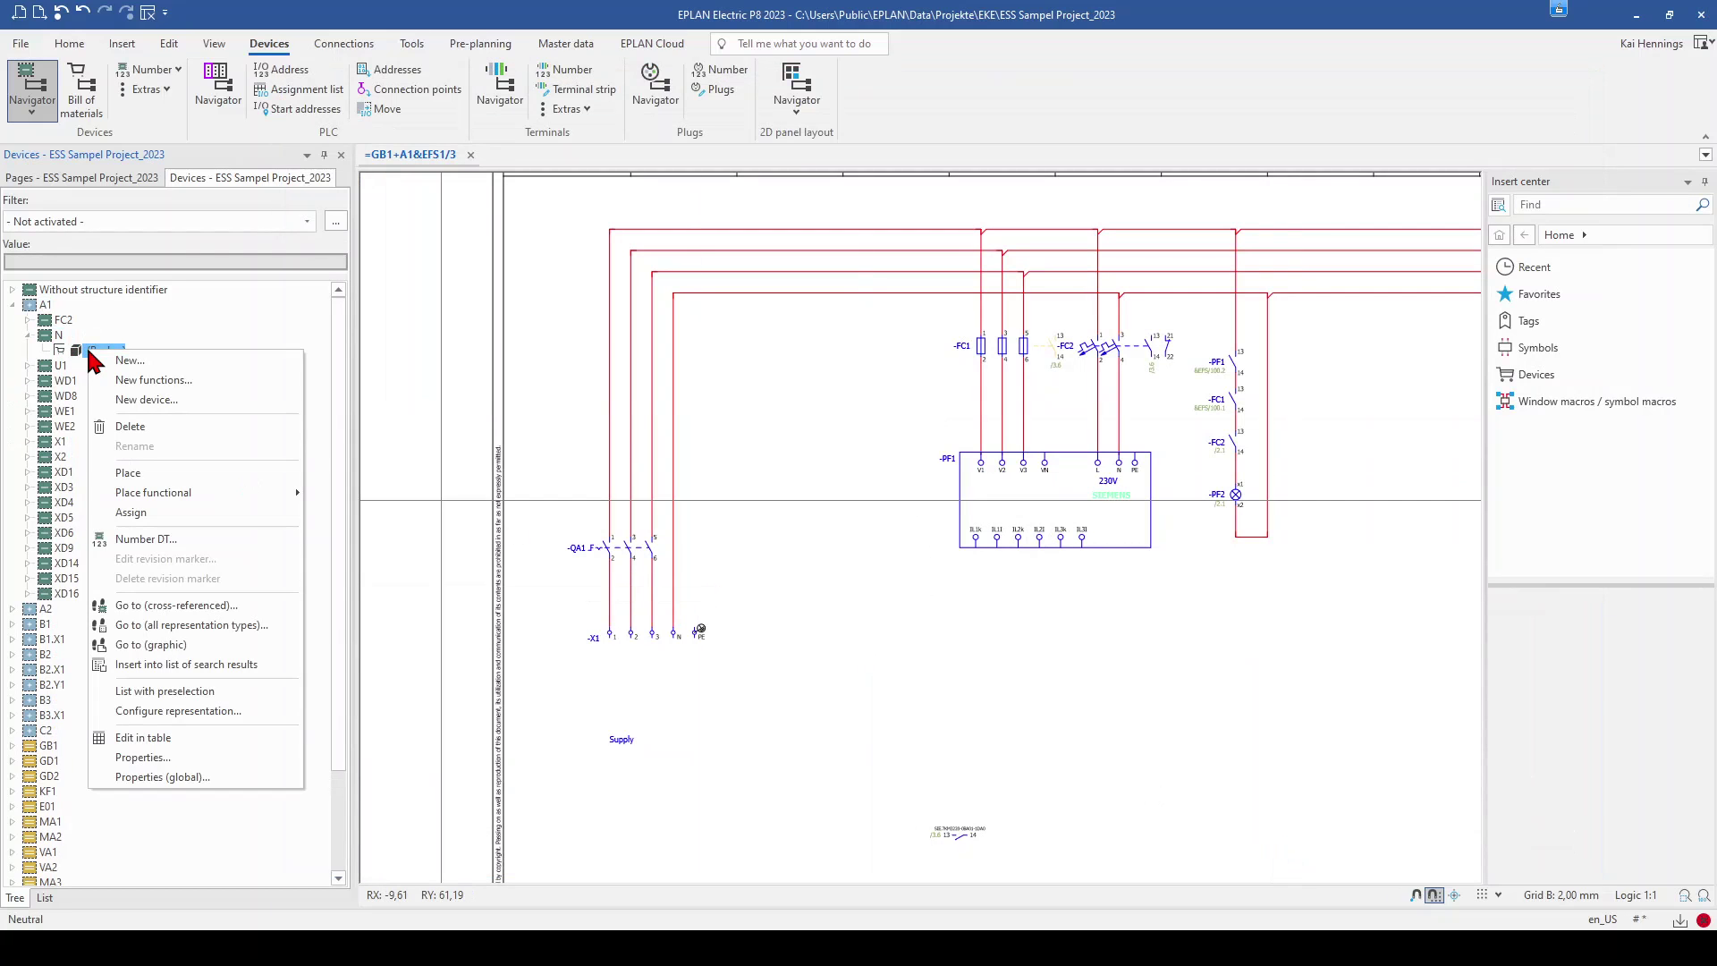
click(134, 382)
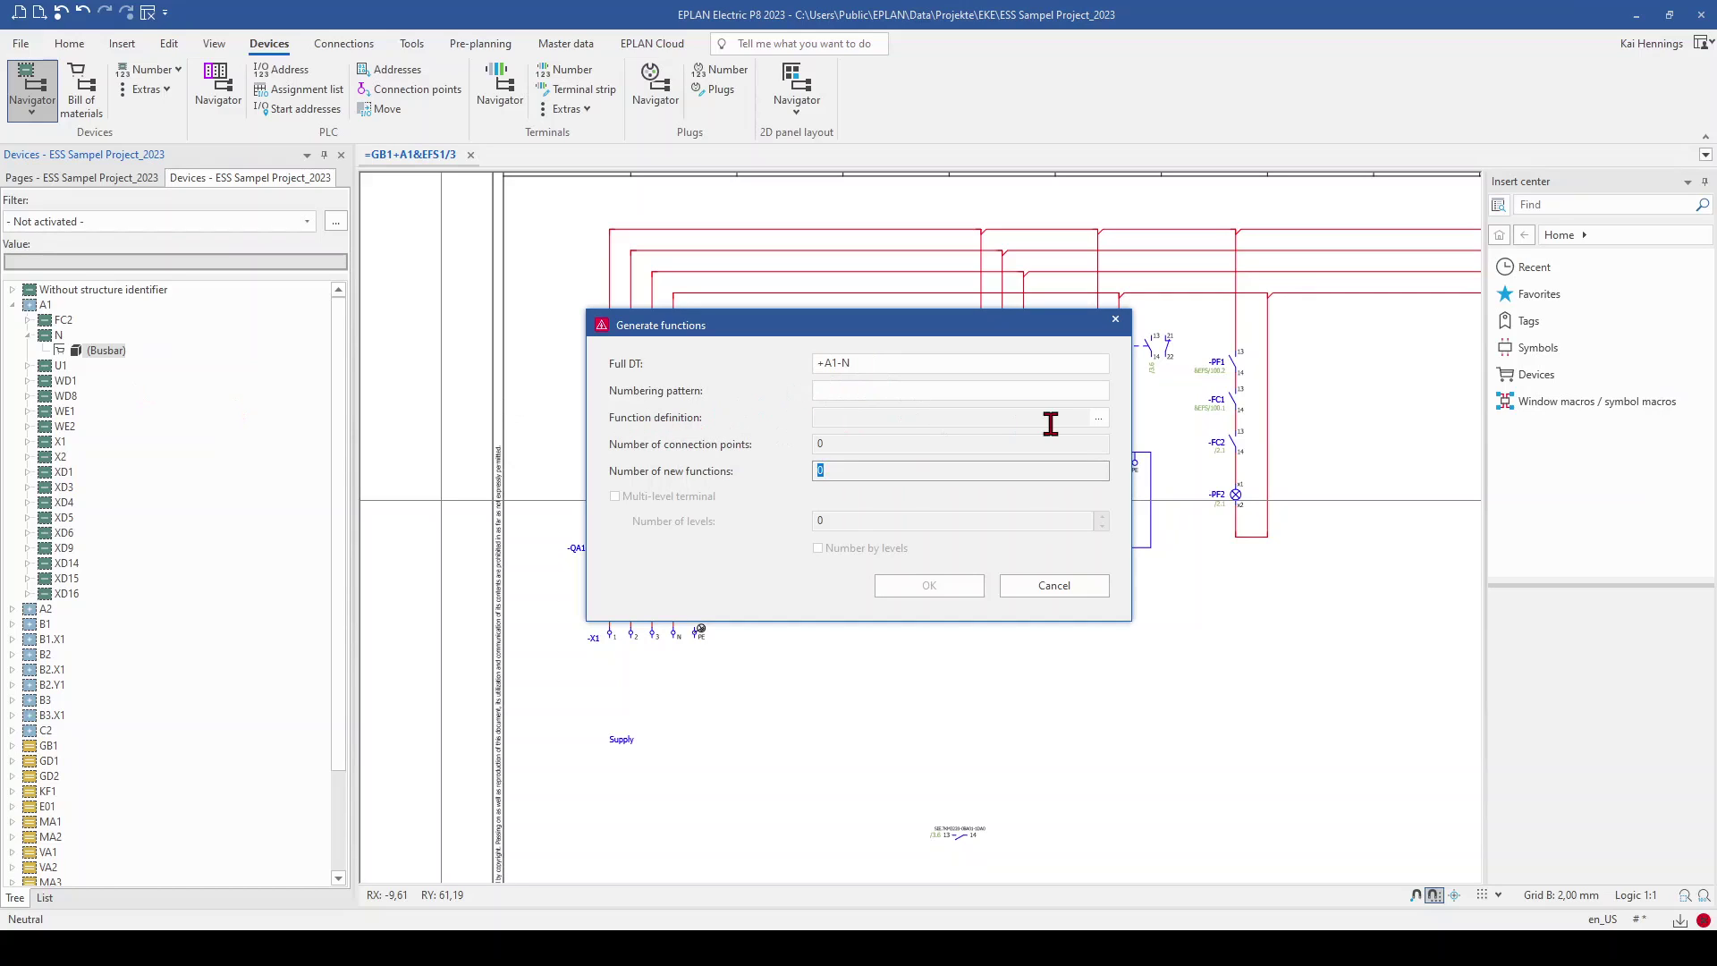
click(1099, 418)
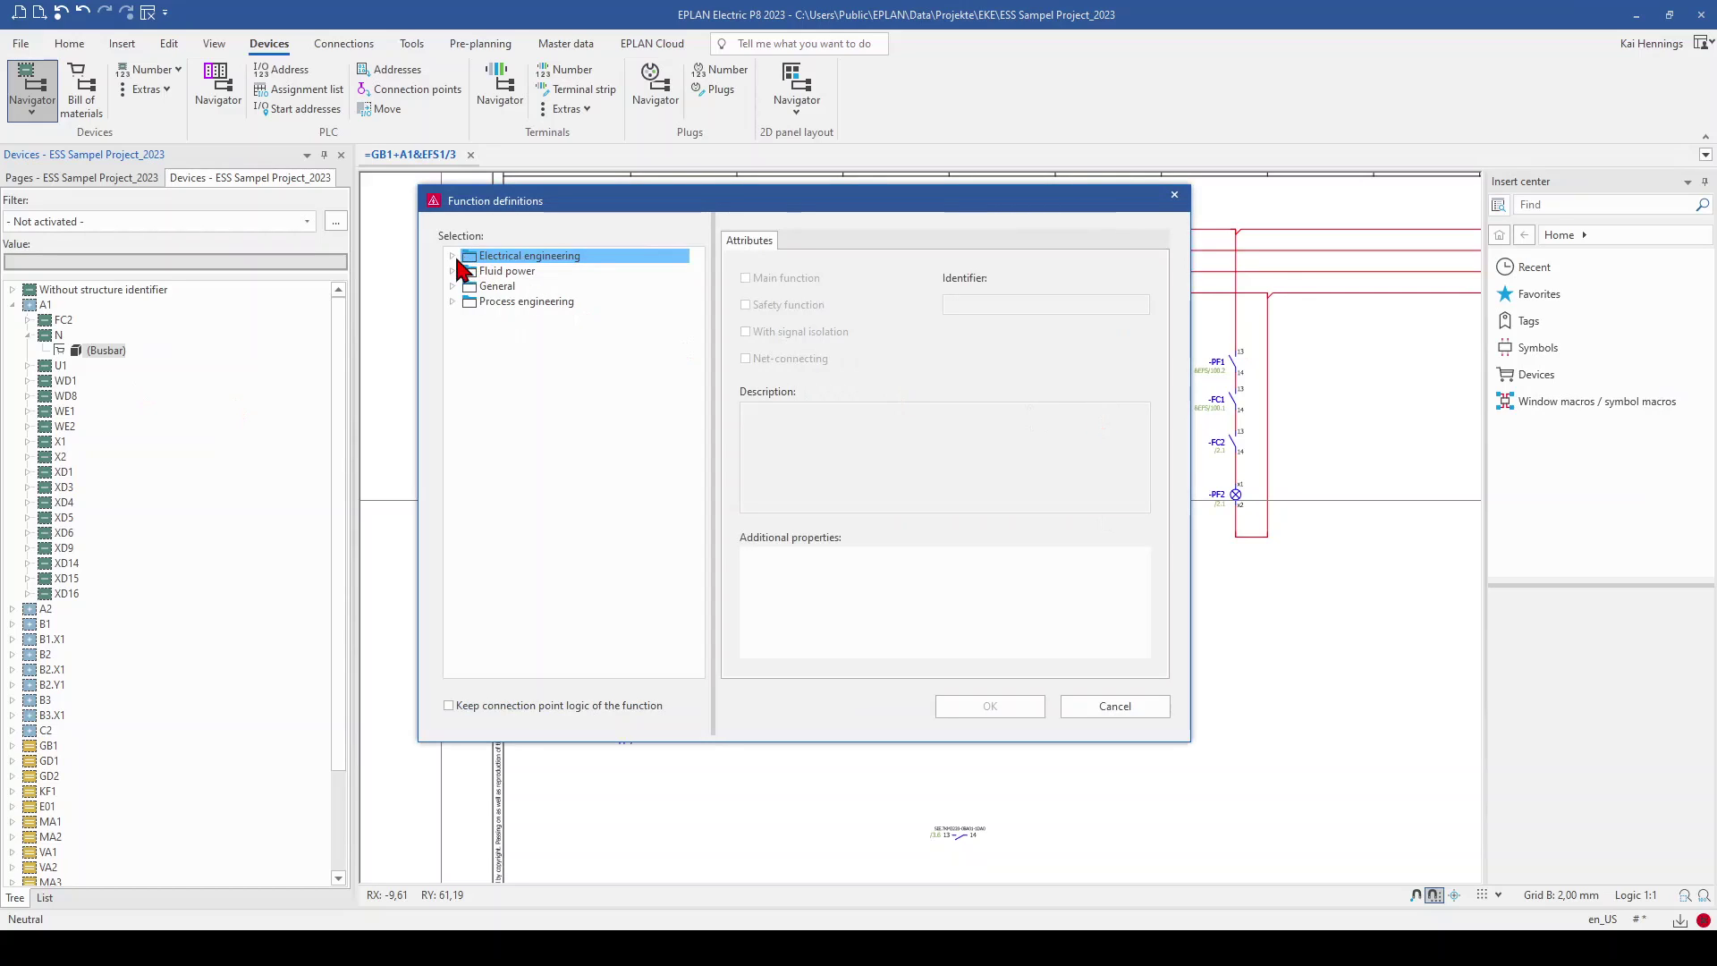
click(453, 256)
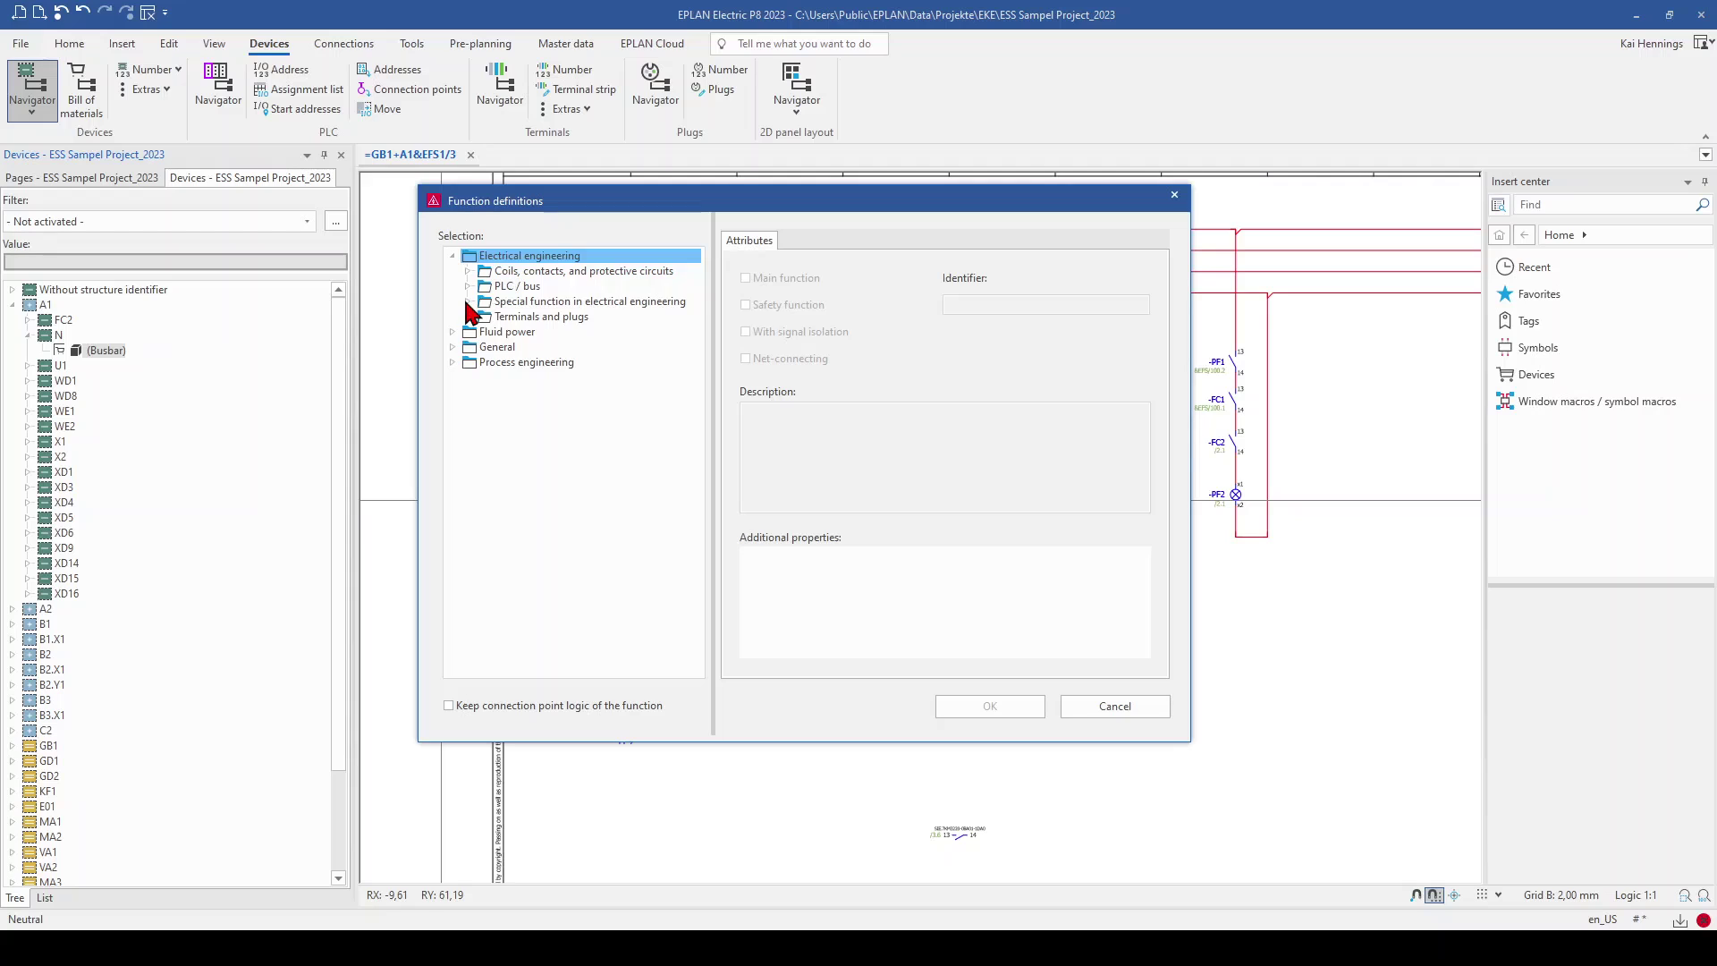
click(468, 301)
click(483, 316)
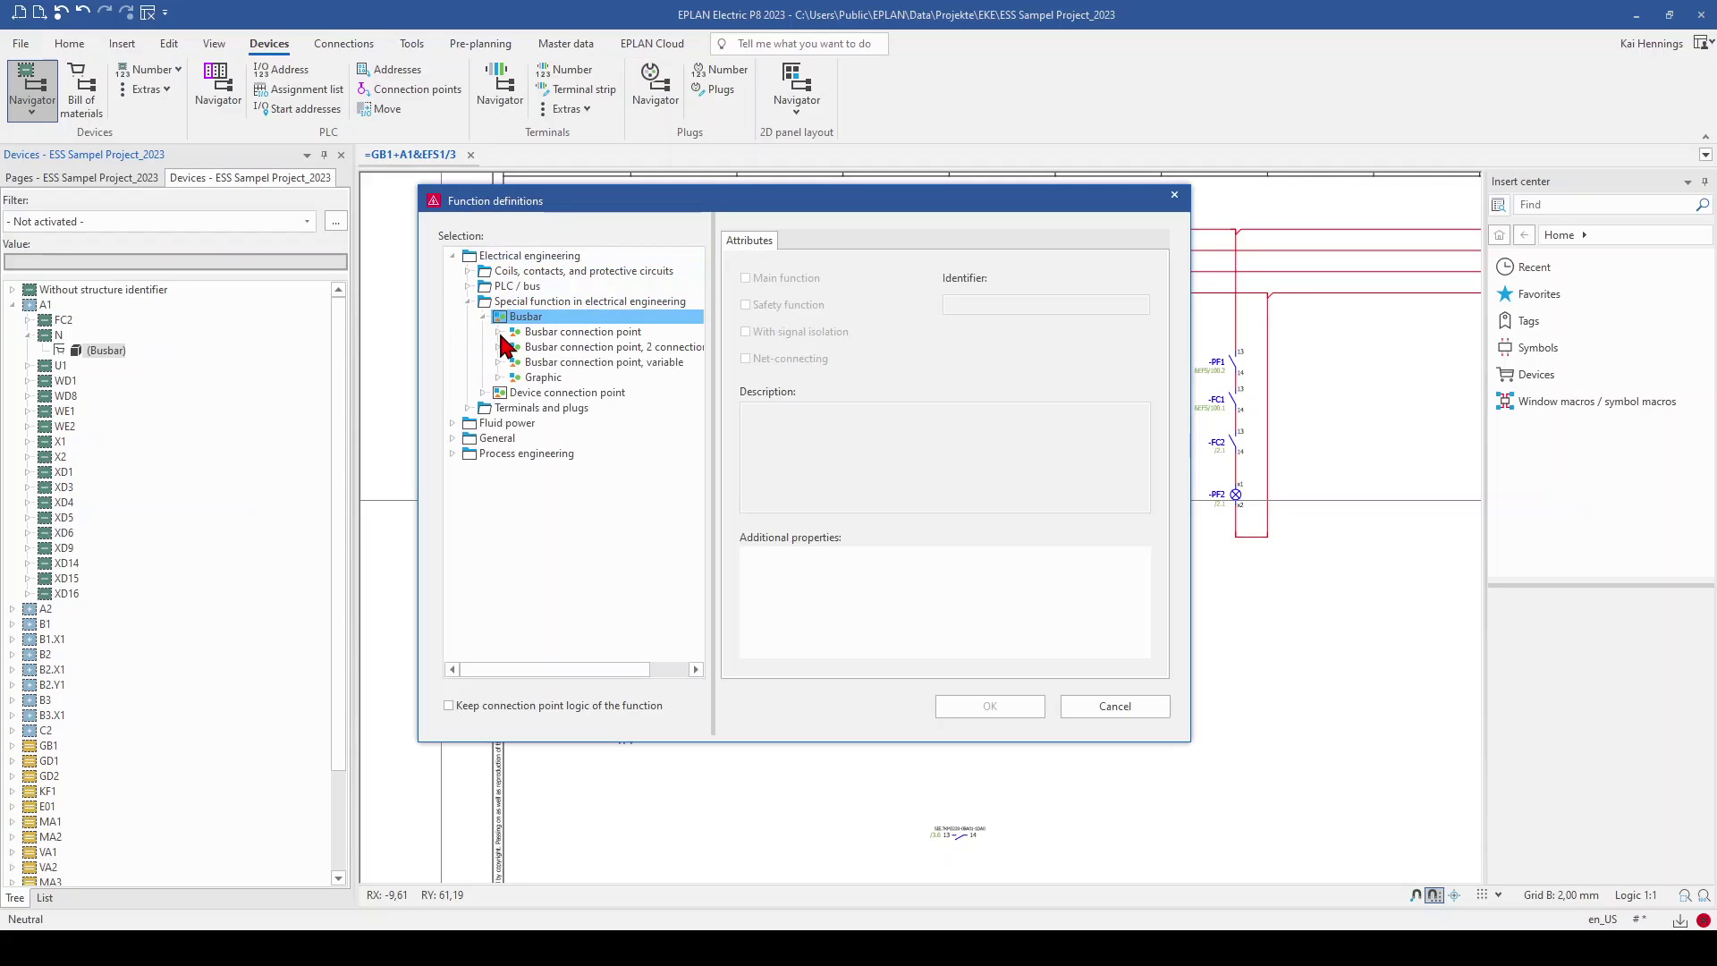
click(498, 331)
click(597, 347)
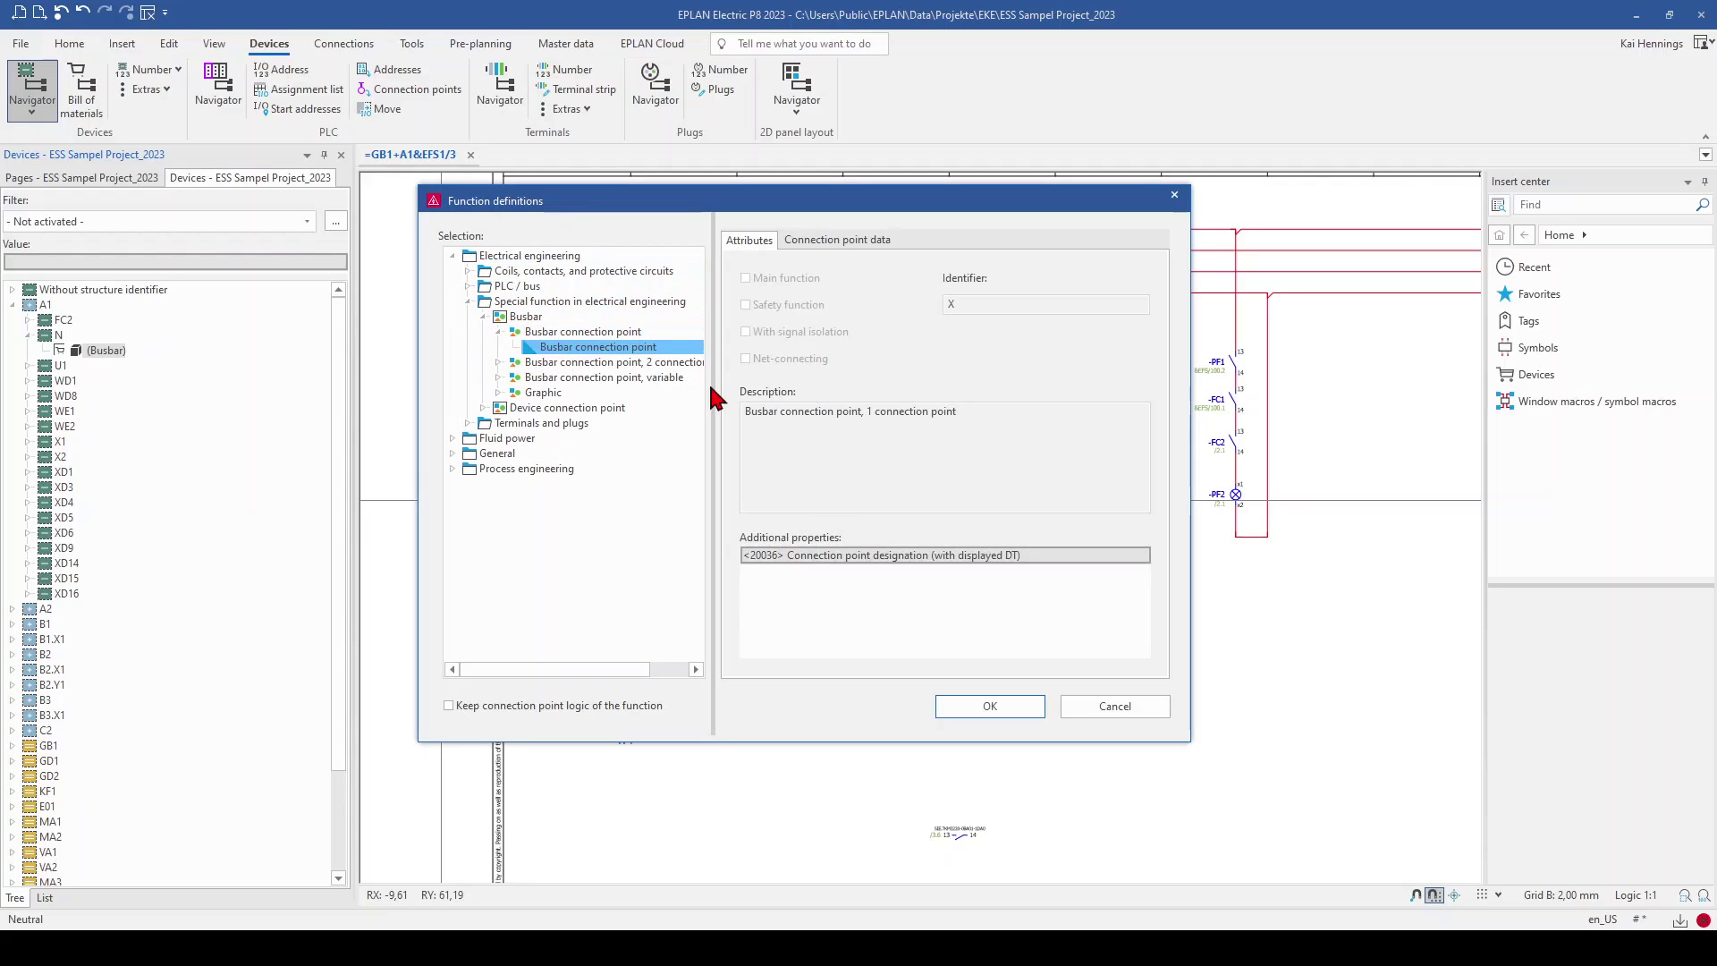
click(990, 706)
Set numbering pattern 1-12 with 12 new functions to create the connection points
click(839, 390)
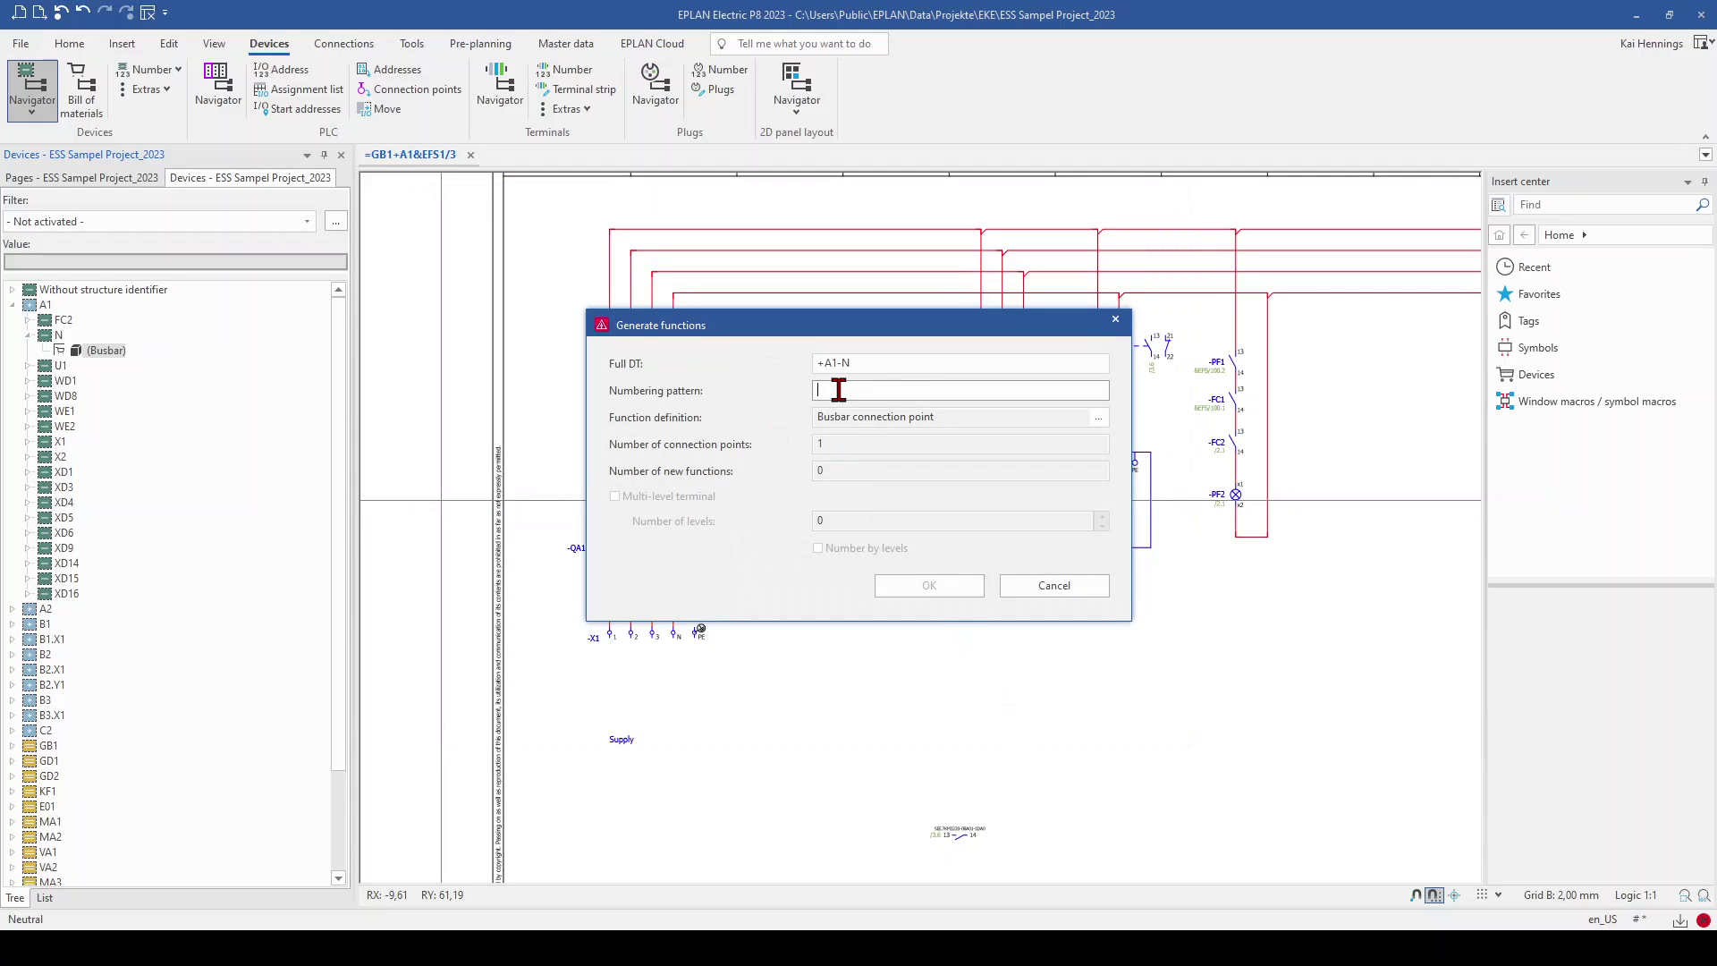
text(1-12)
click(844, 474)
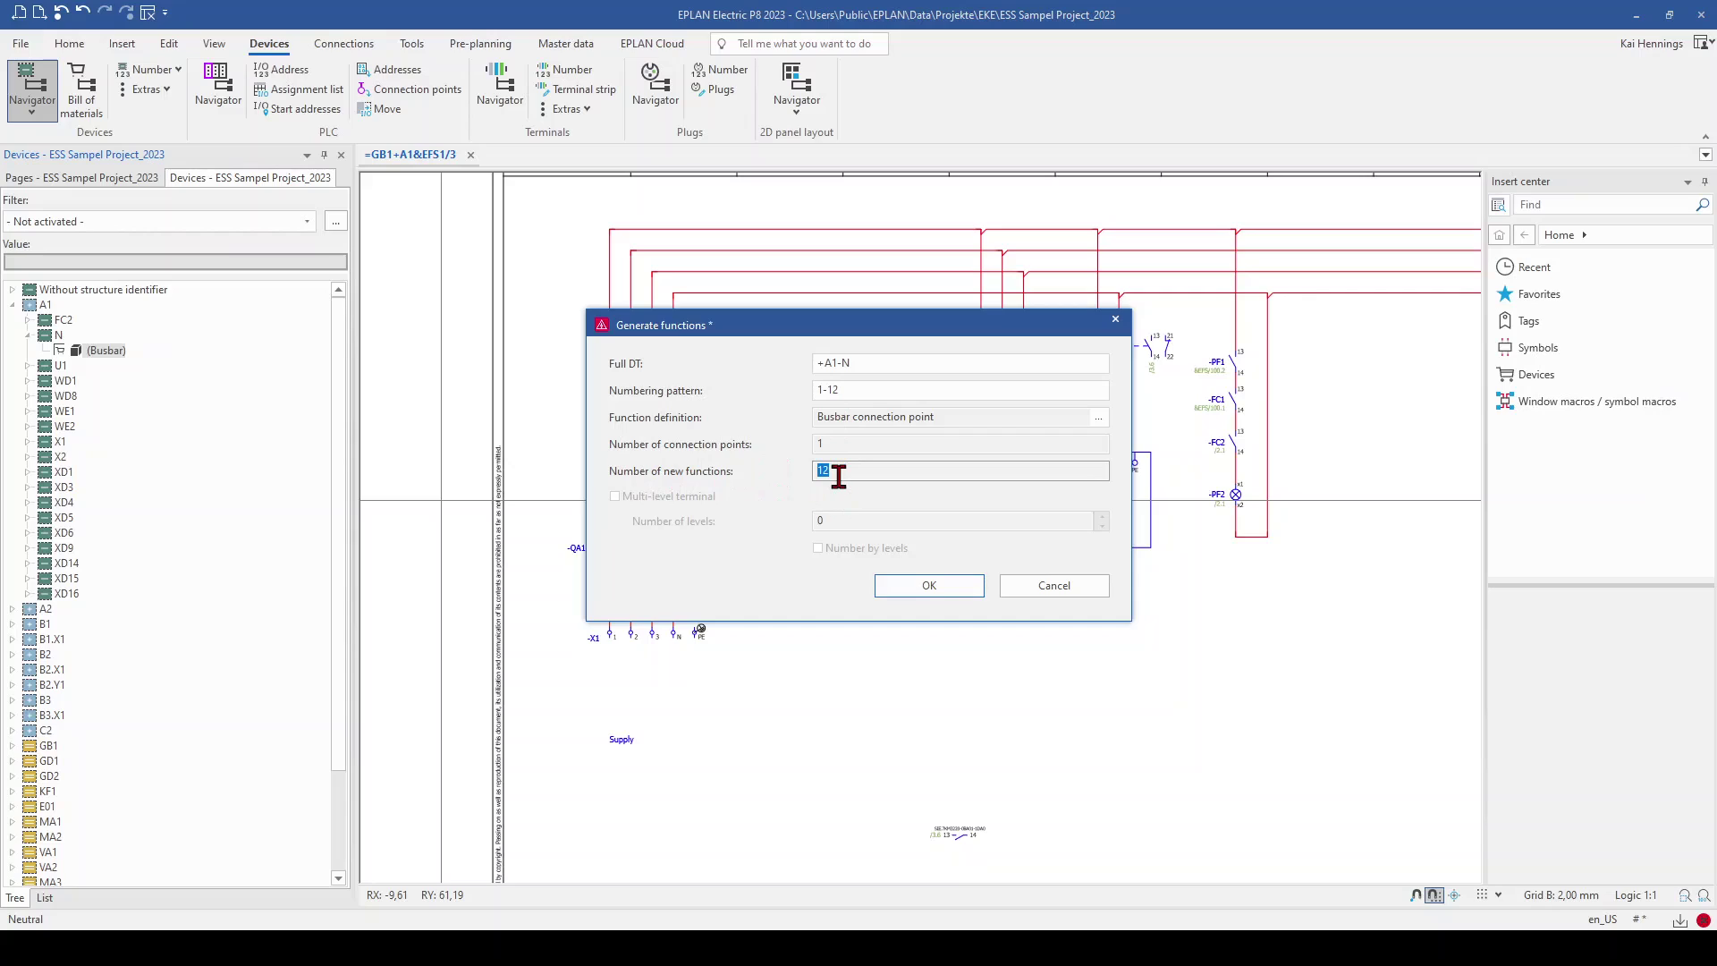
click(930, 585)
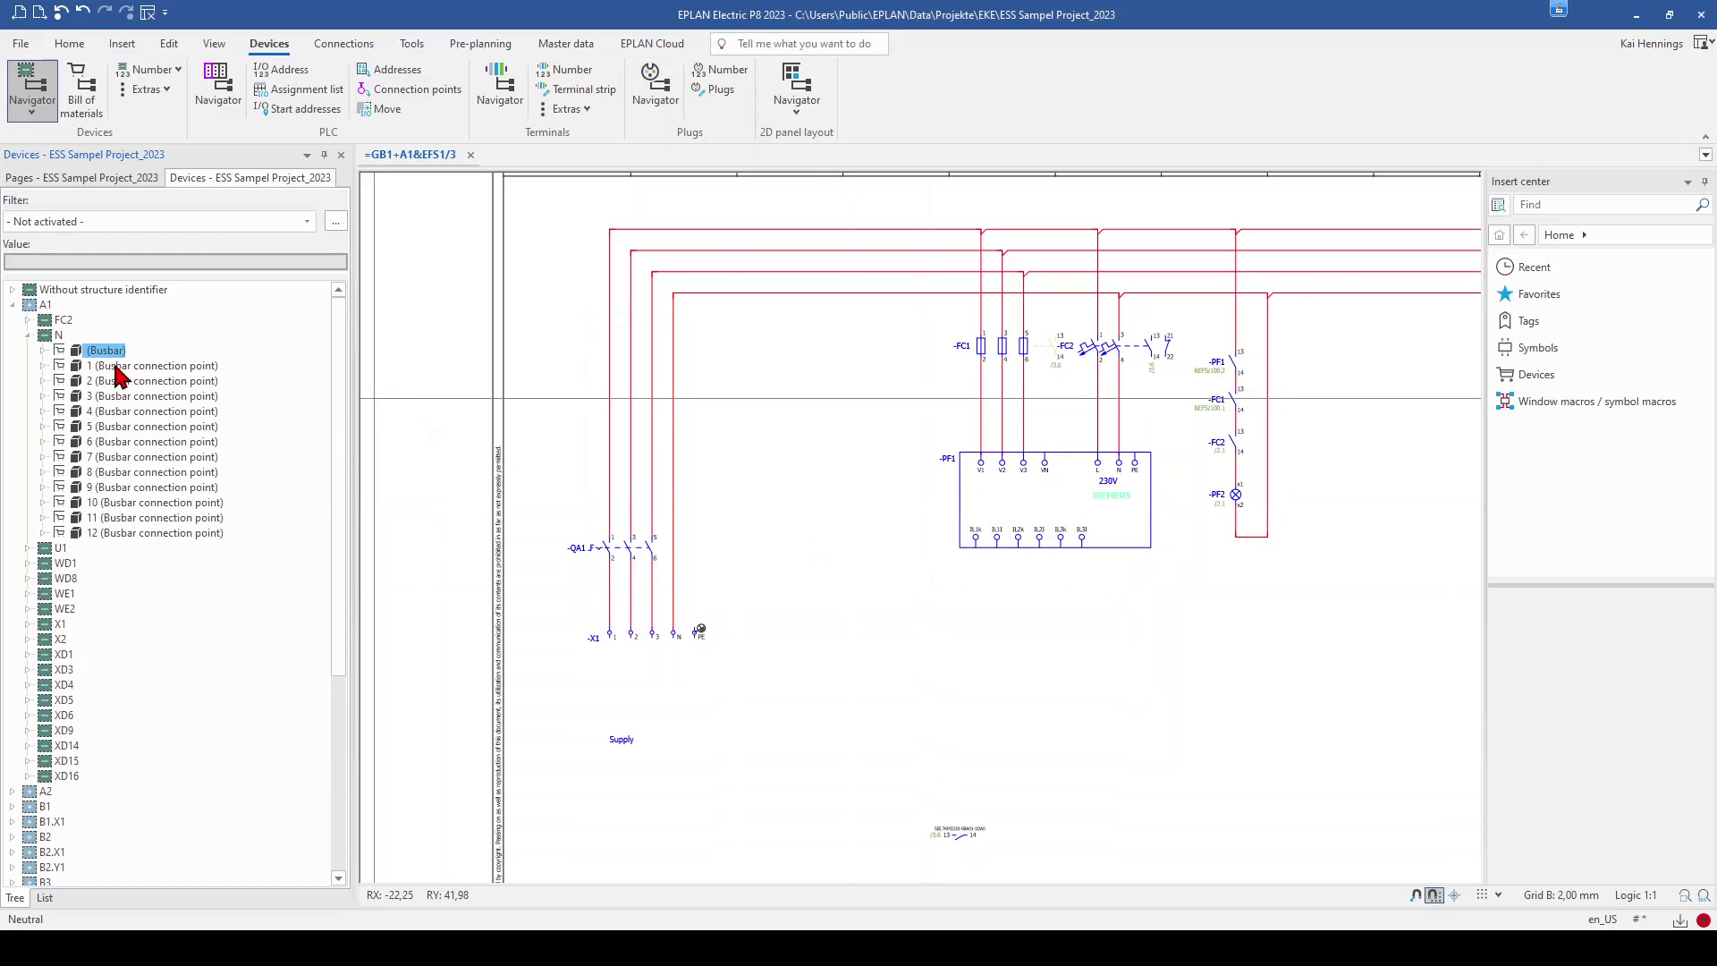
click(118, 367)
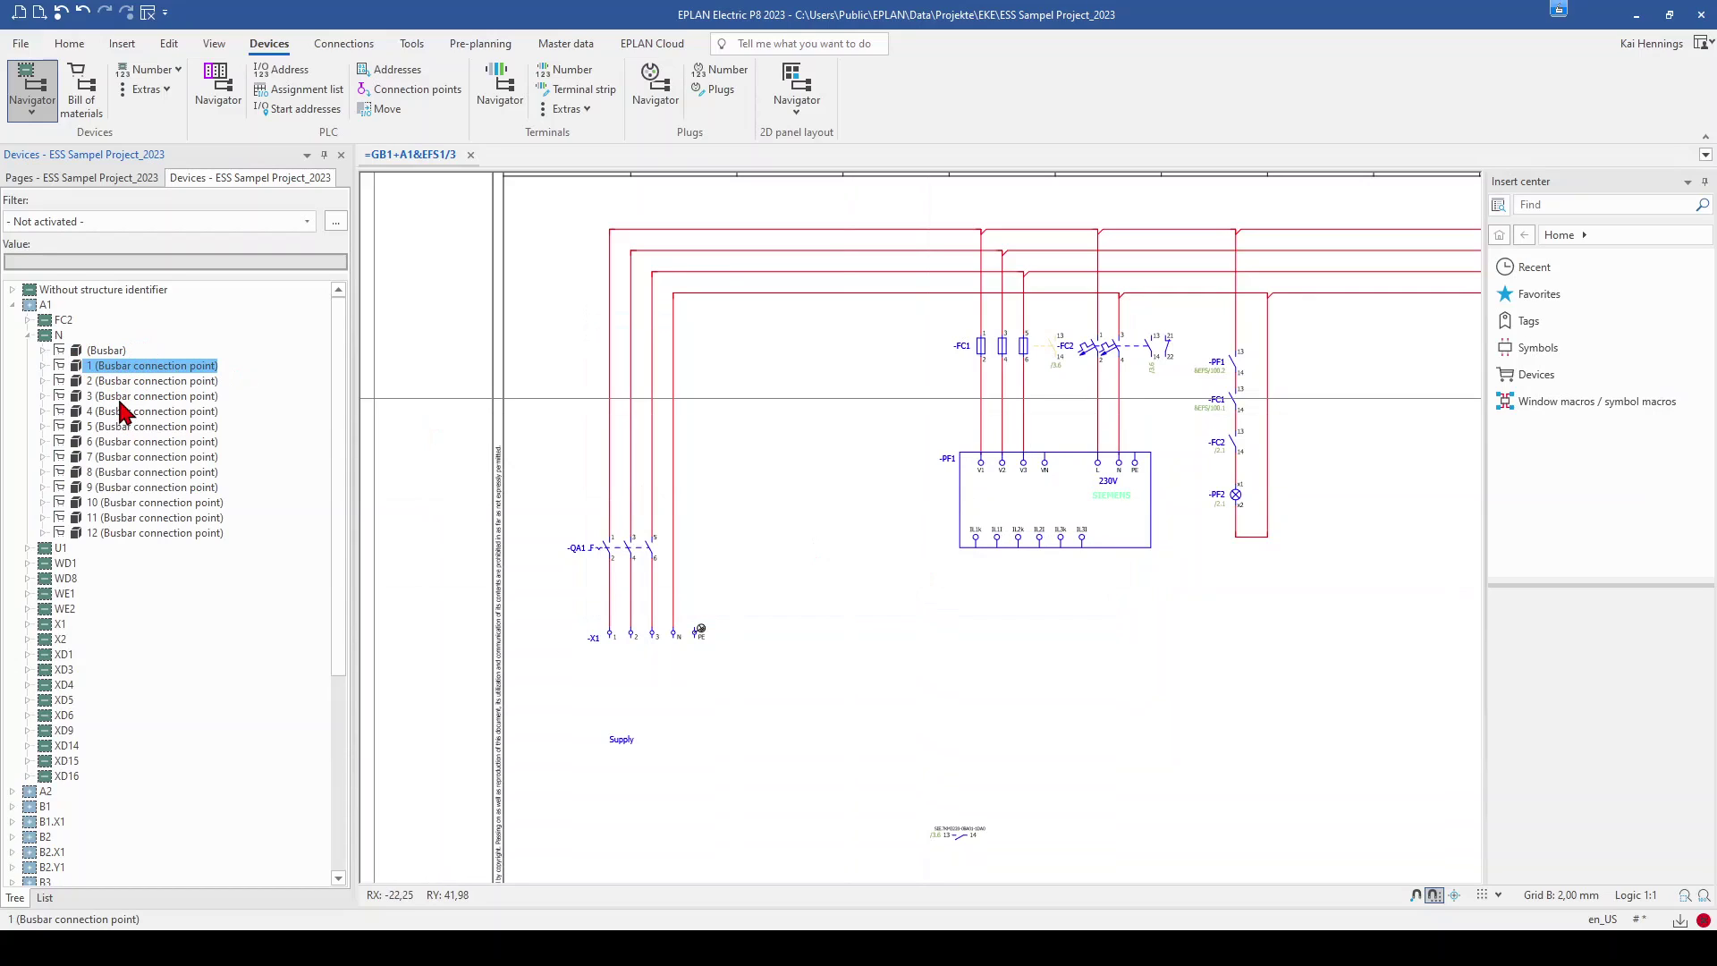
Place neutral busbar connection point 1 on the N line at -X1
drag(98, 366, 725, 456)
scroll(699, 547, up, 2)
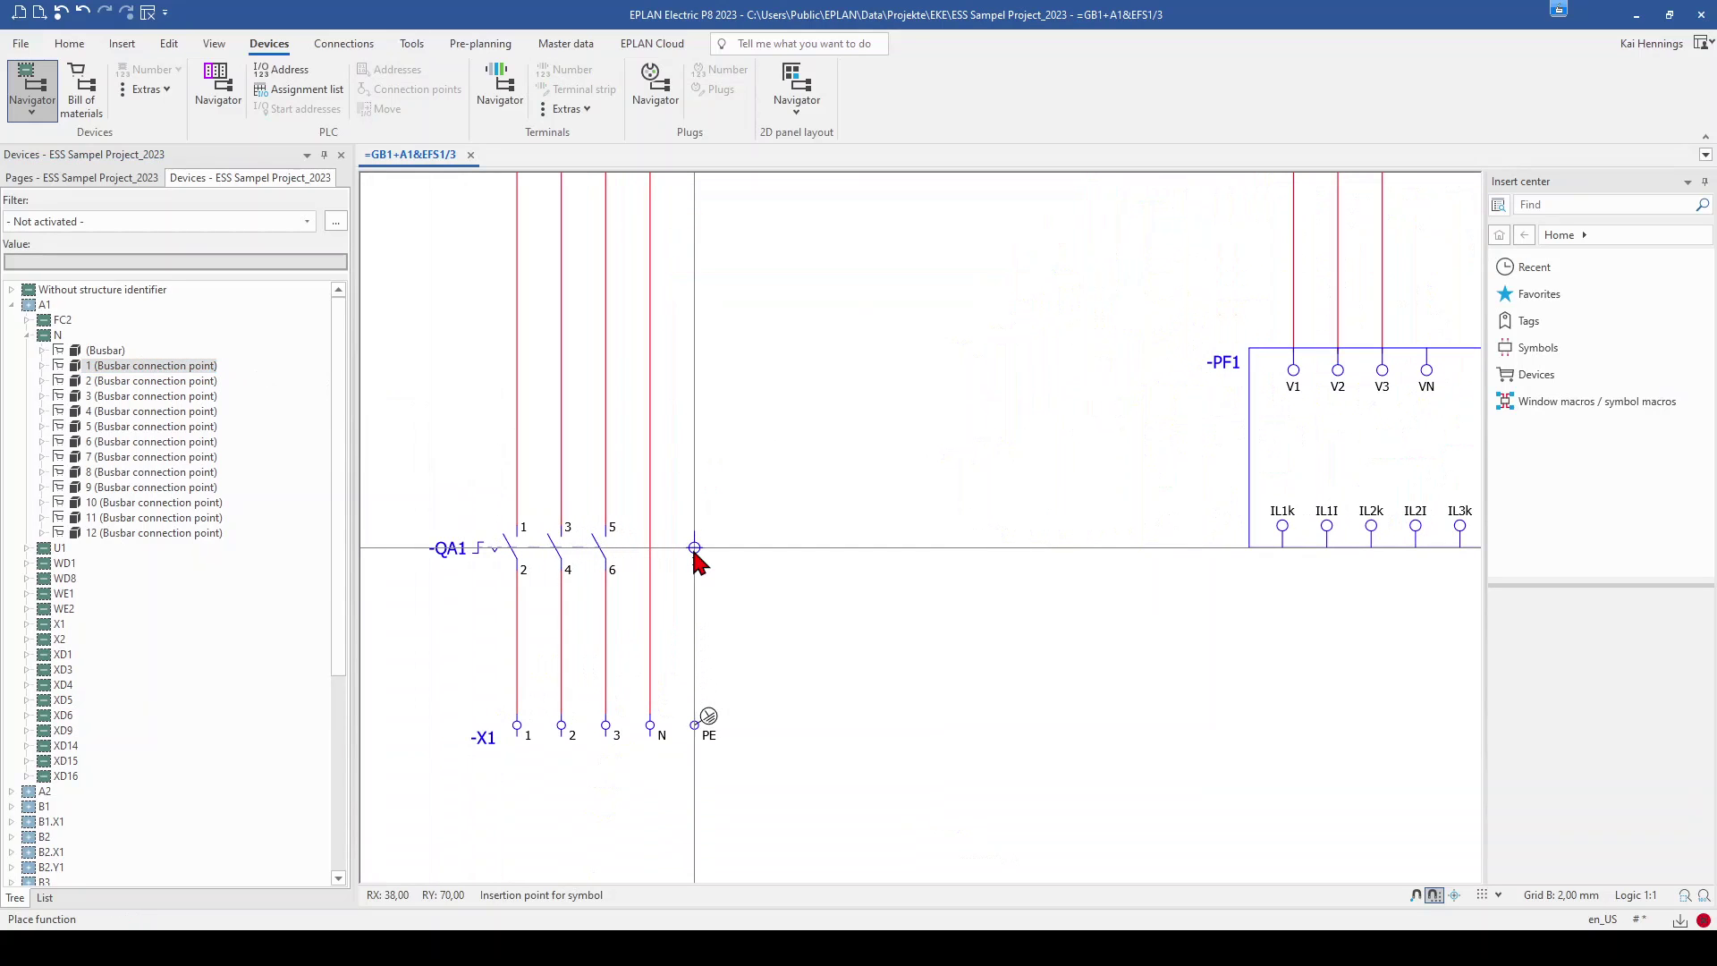
click(651, 484)
scroll(680, 494, down, 1)
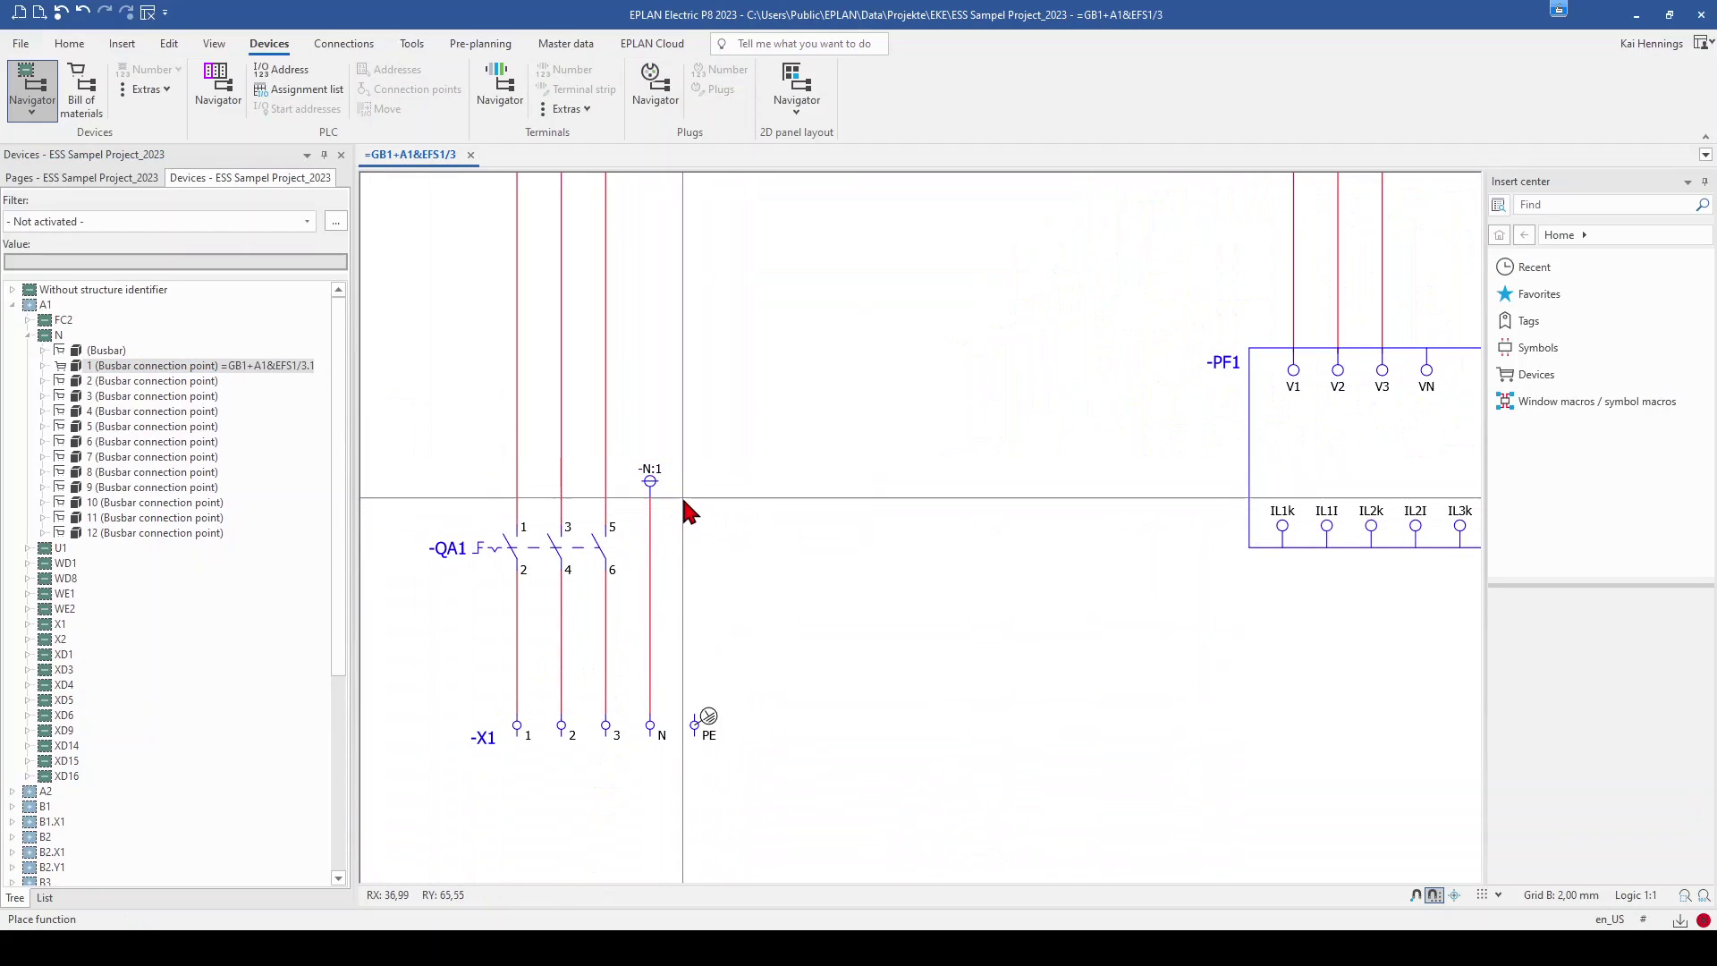
Place connection point 2 on the N line above FC2, at -PF1's N terminal
scroll(681, 500, down, 2)
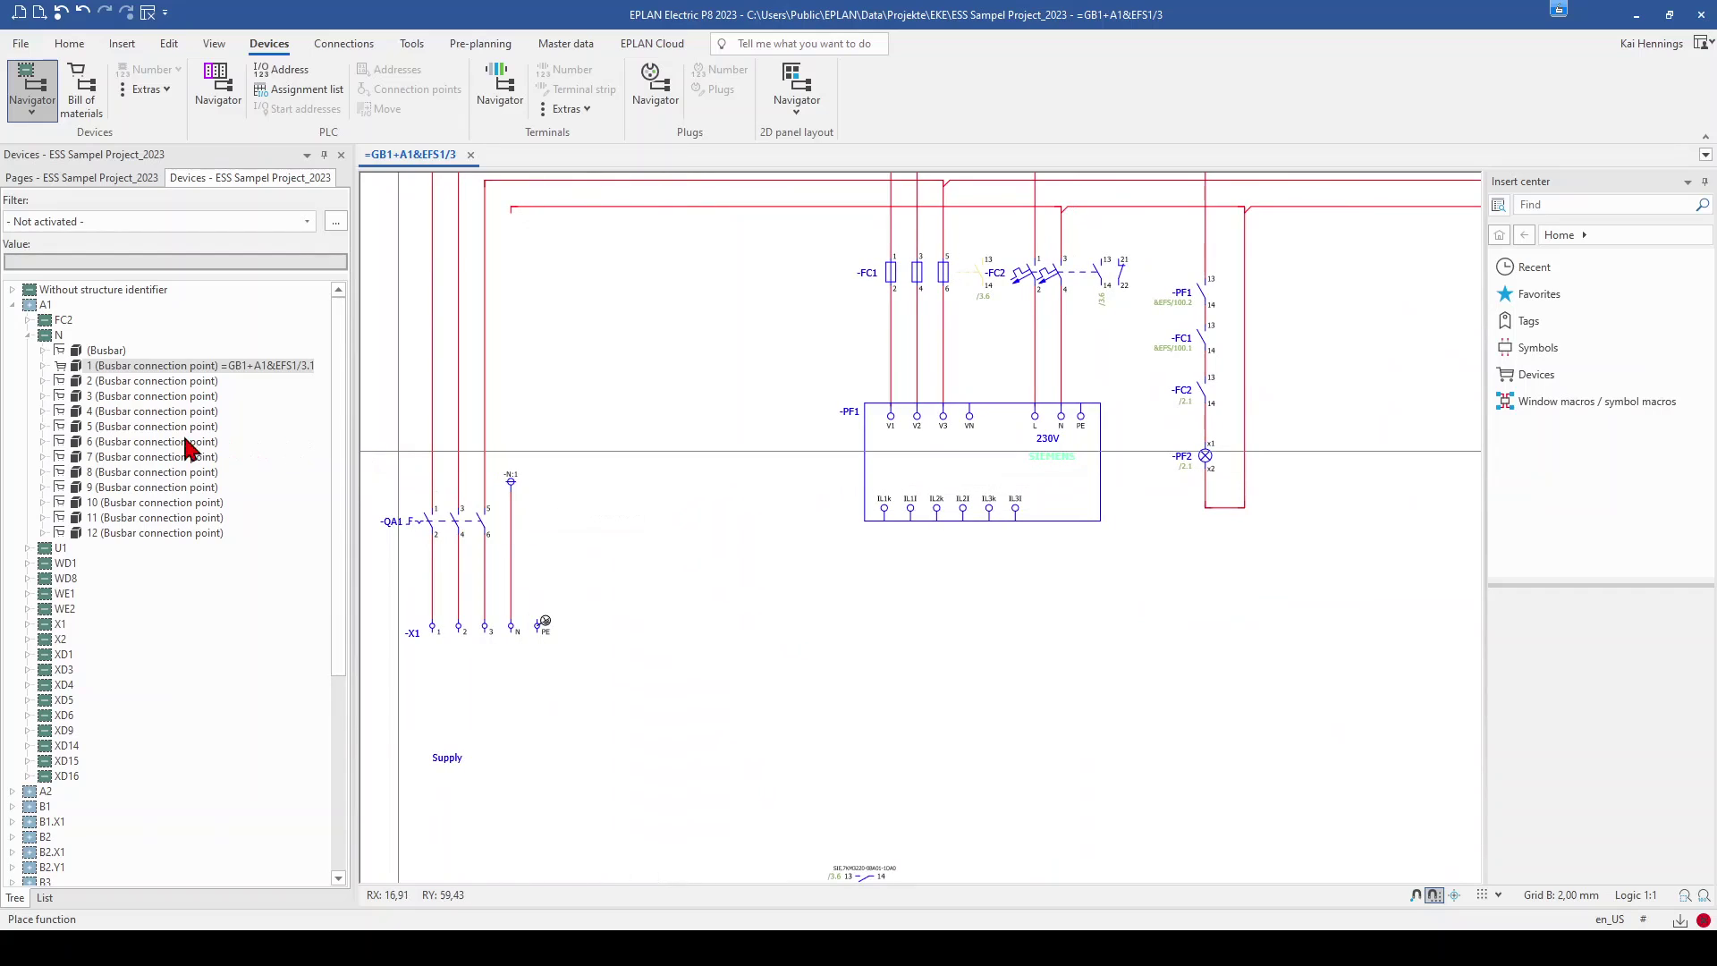
click(112, 387)
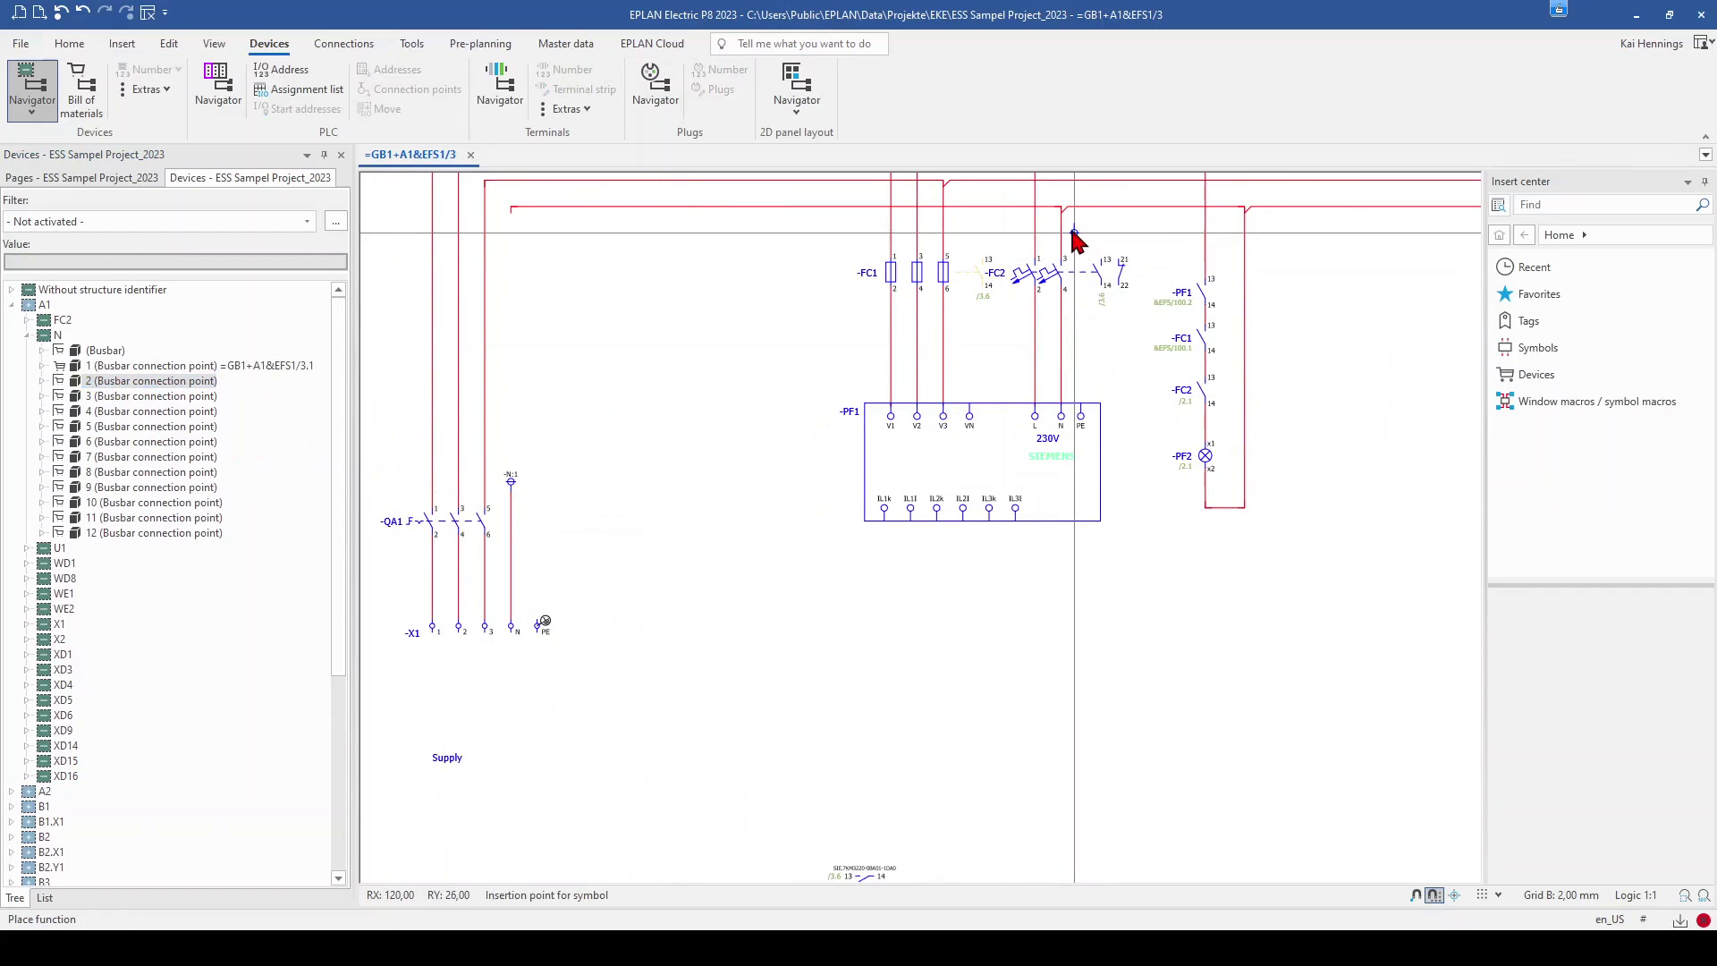
scroll(1063, 242, up, 2)
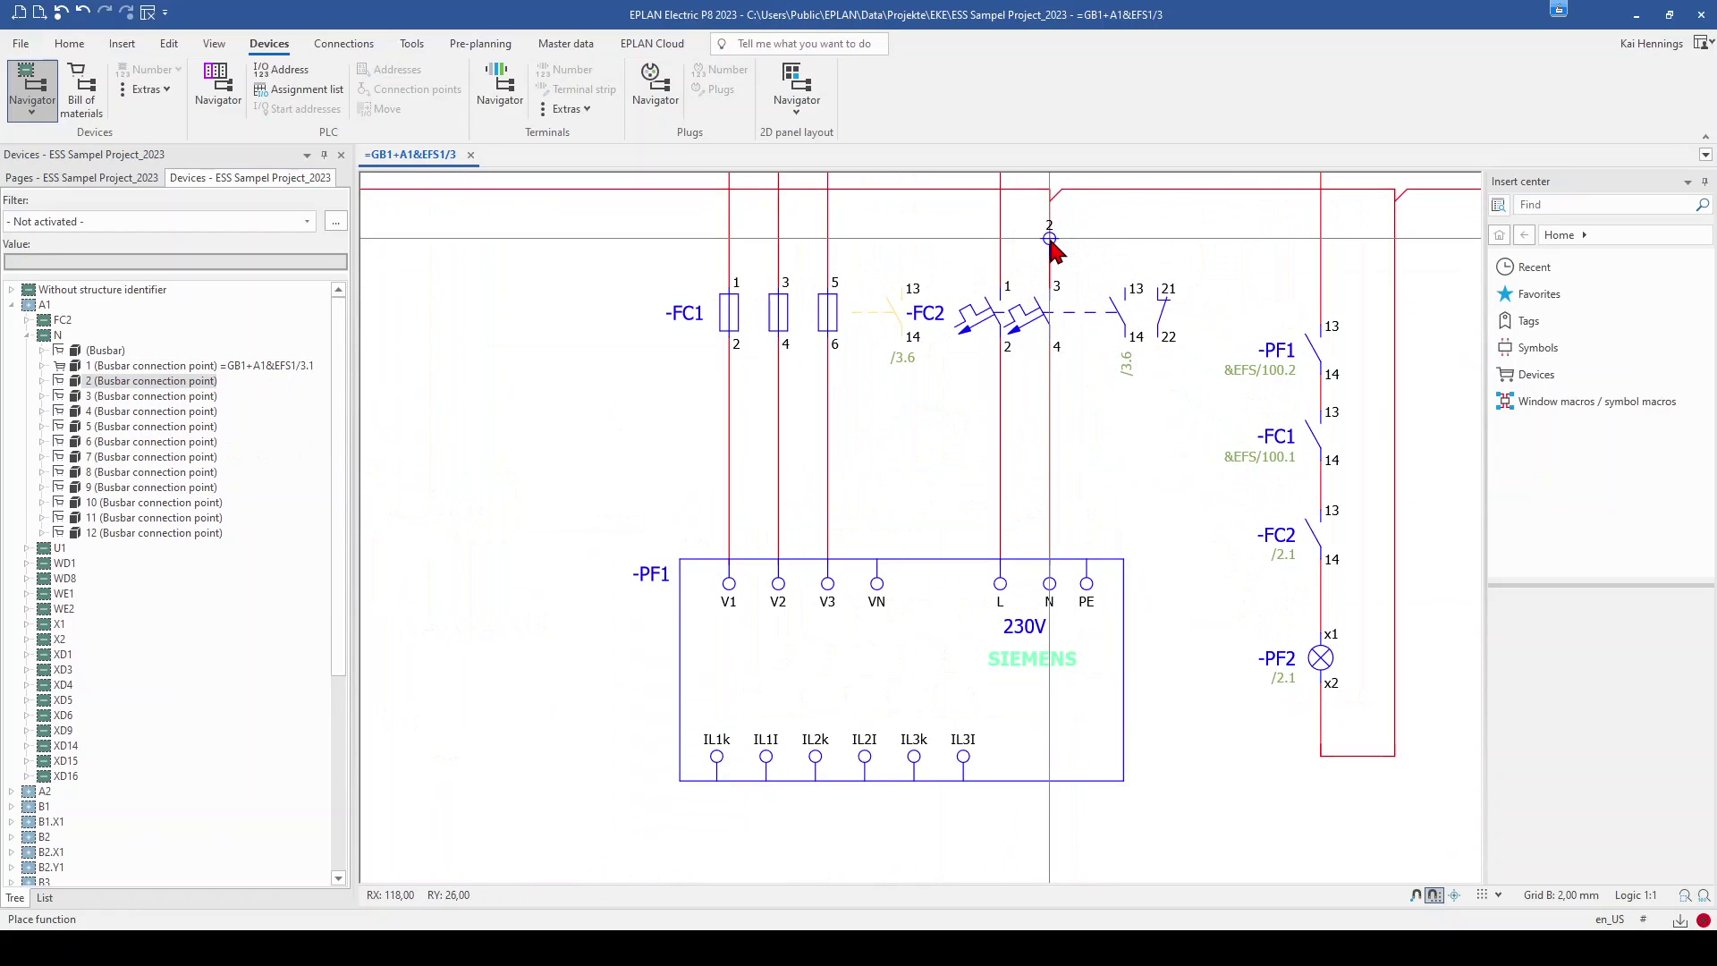
click(1049, 240)
scroll(1123, 622, down, 2)
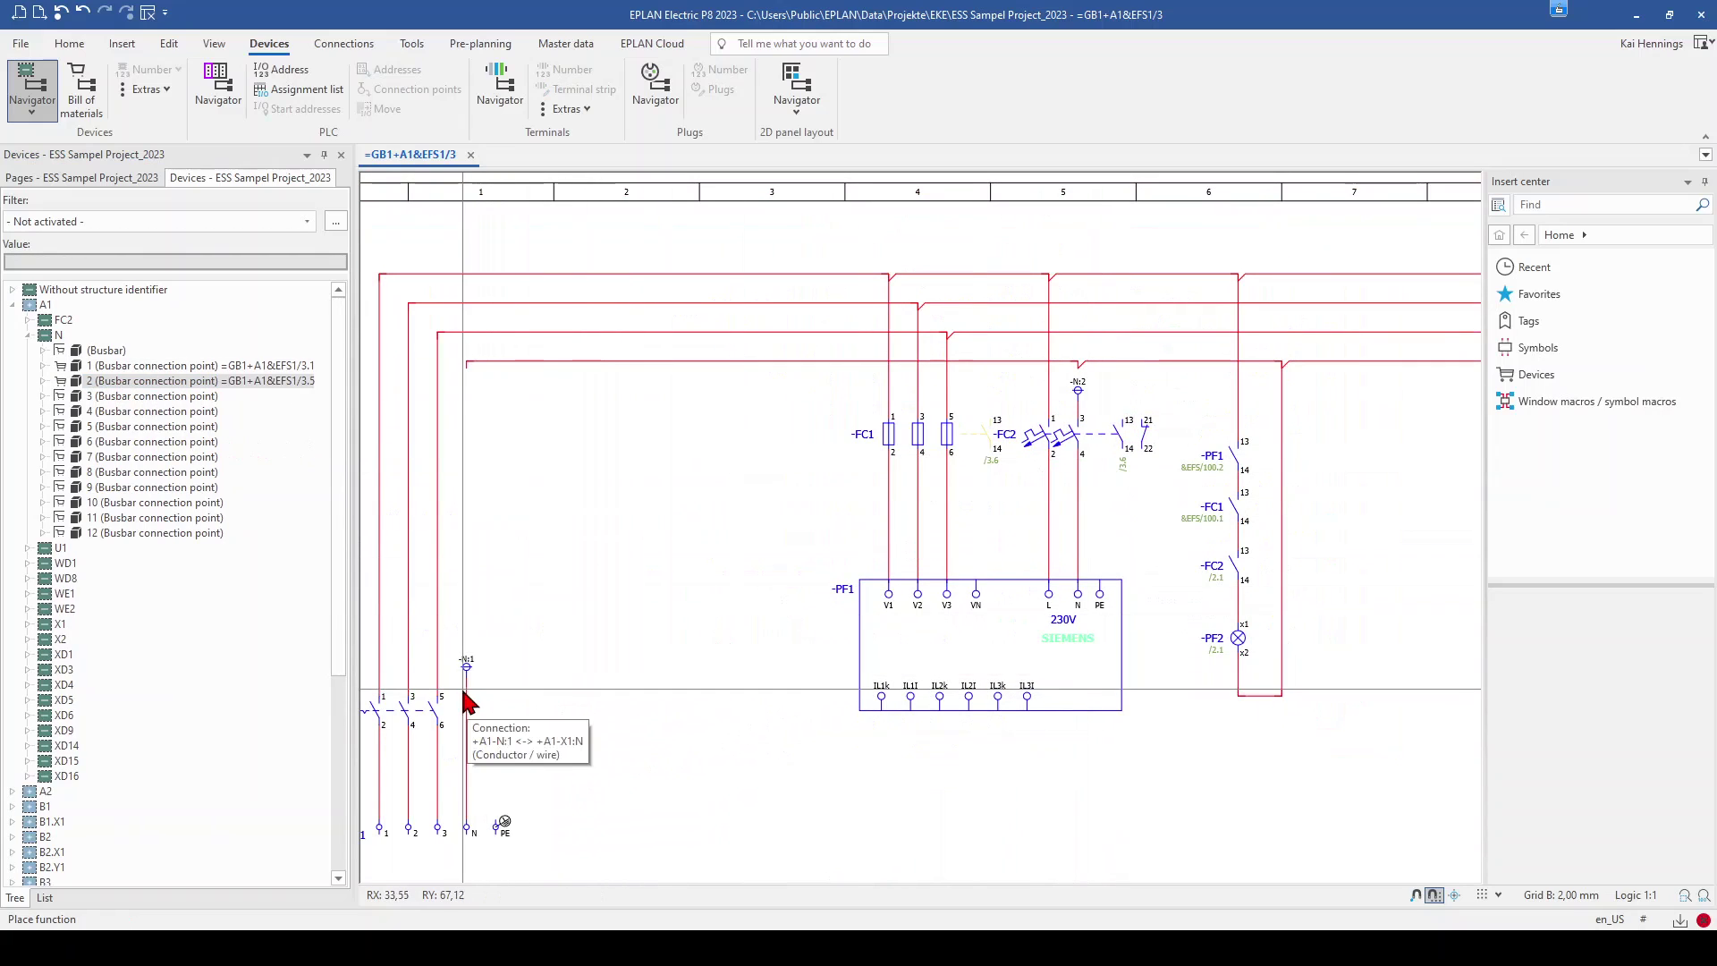
middle_drag(476, 702, 555, 628)
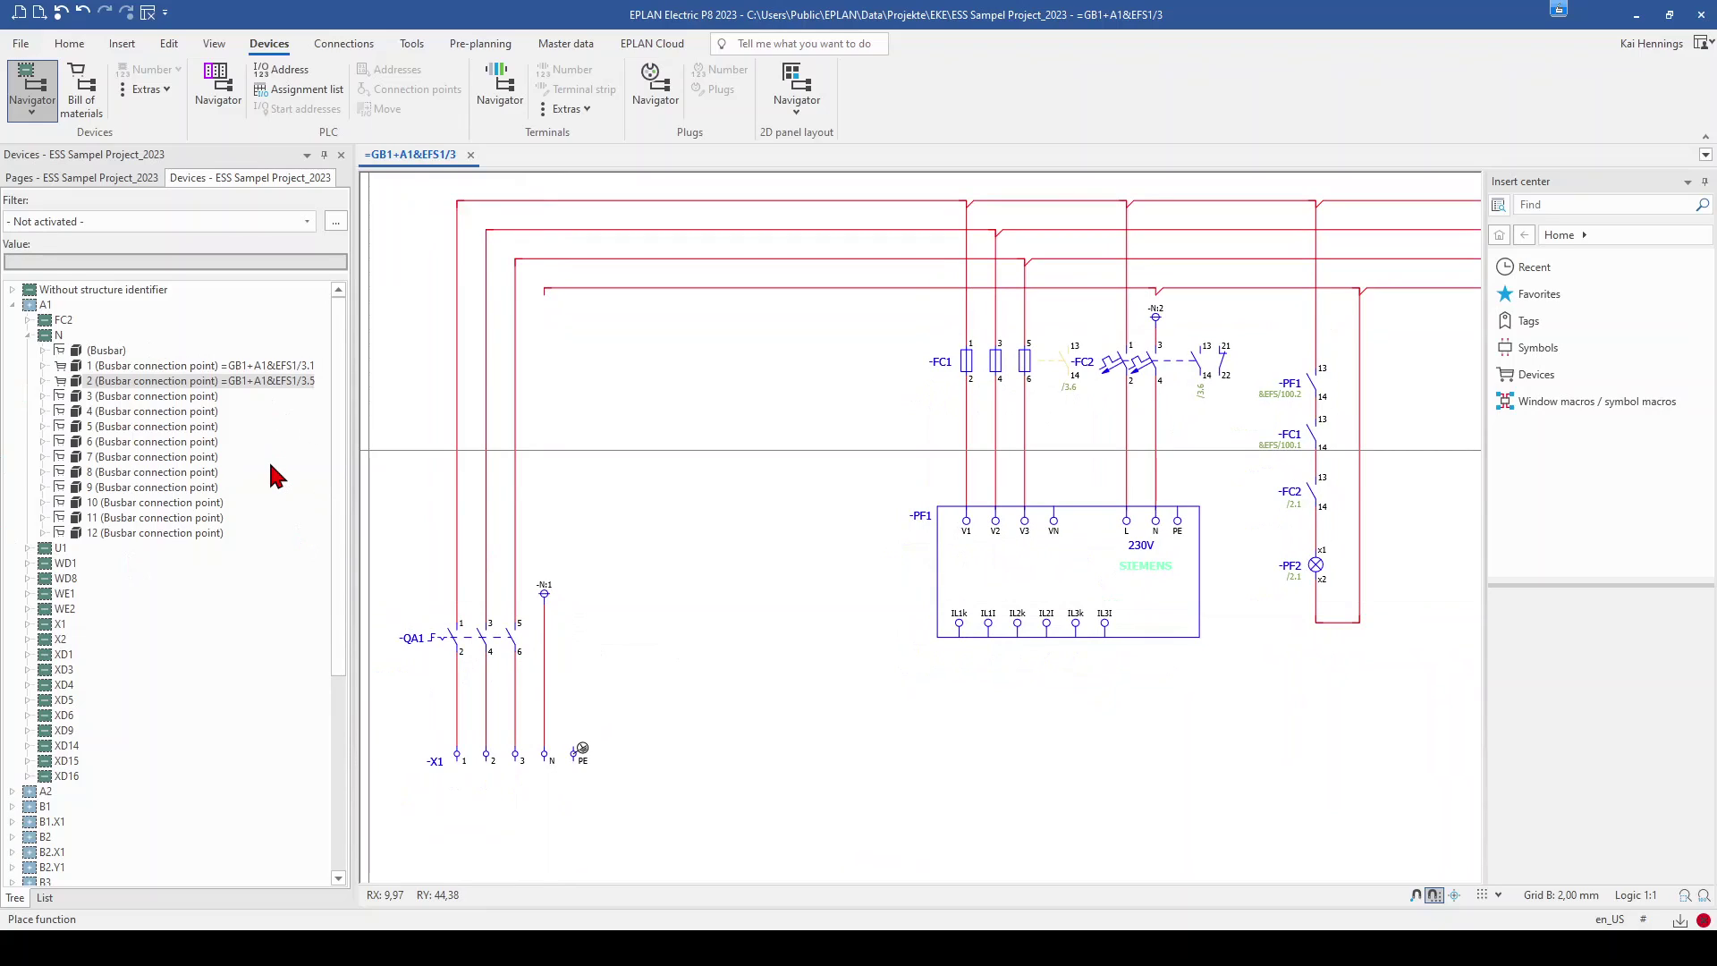
scroll(697, 582, down, 1)
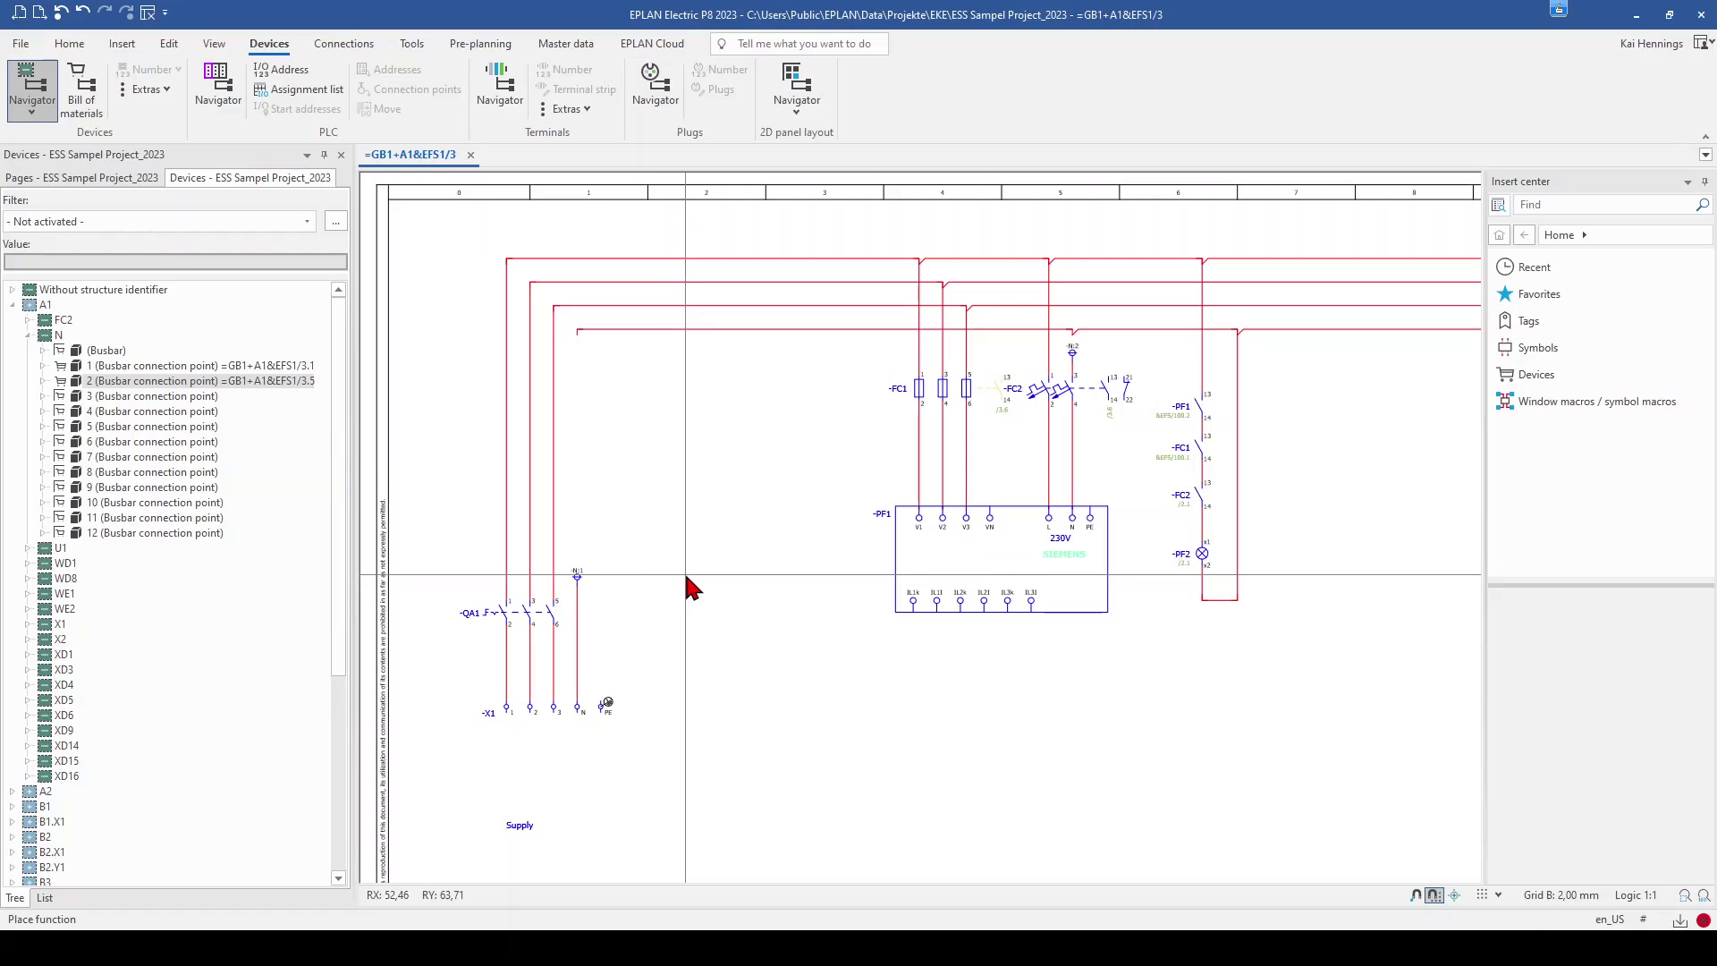
click(58, 337)
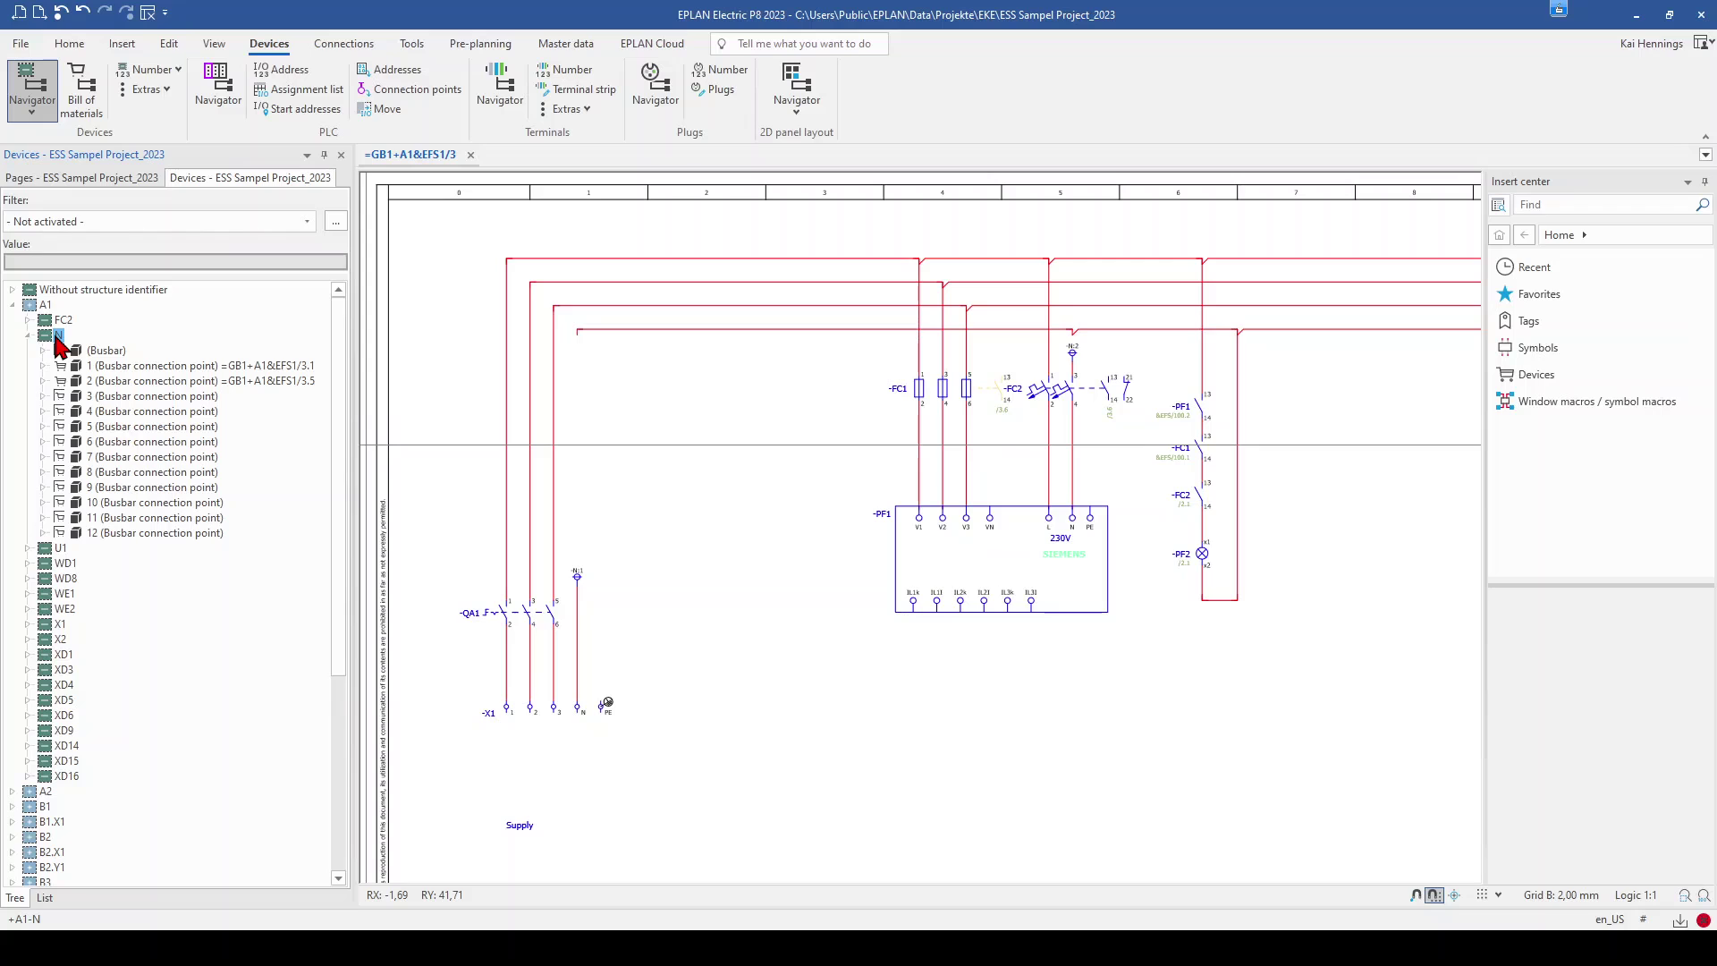
click(169, 76)
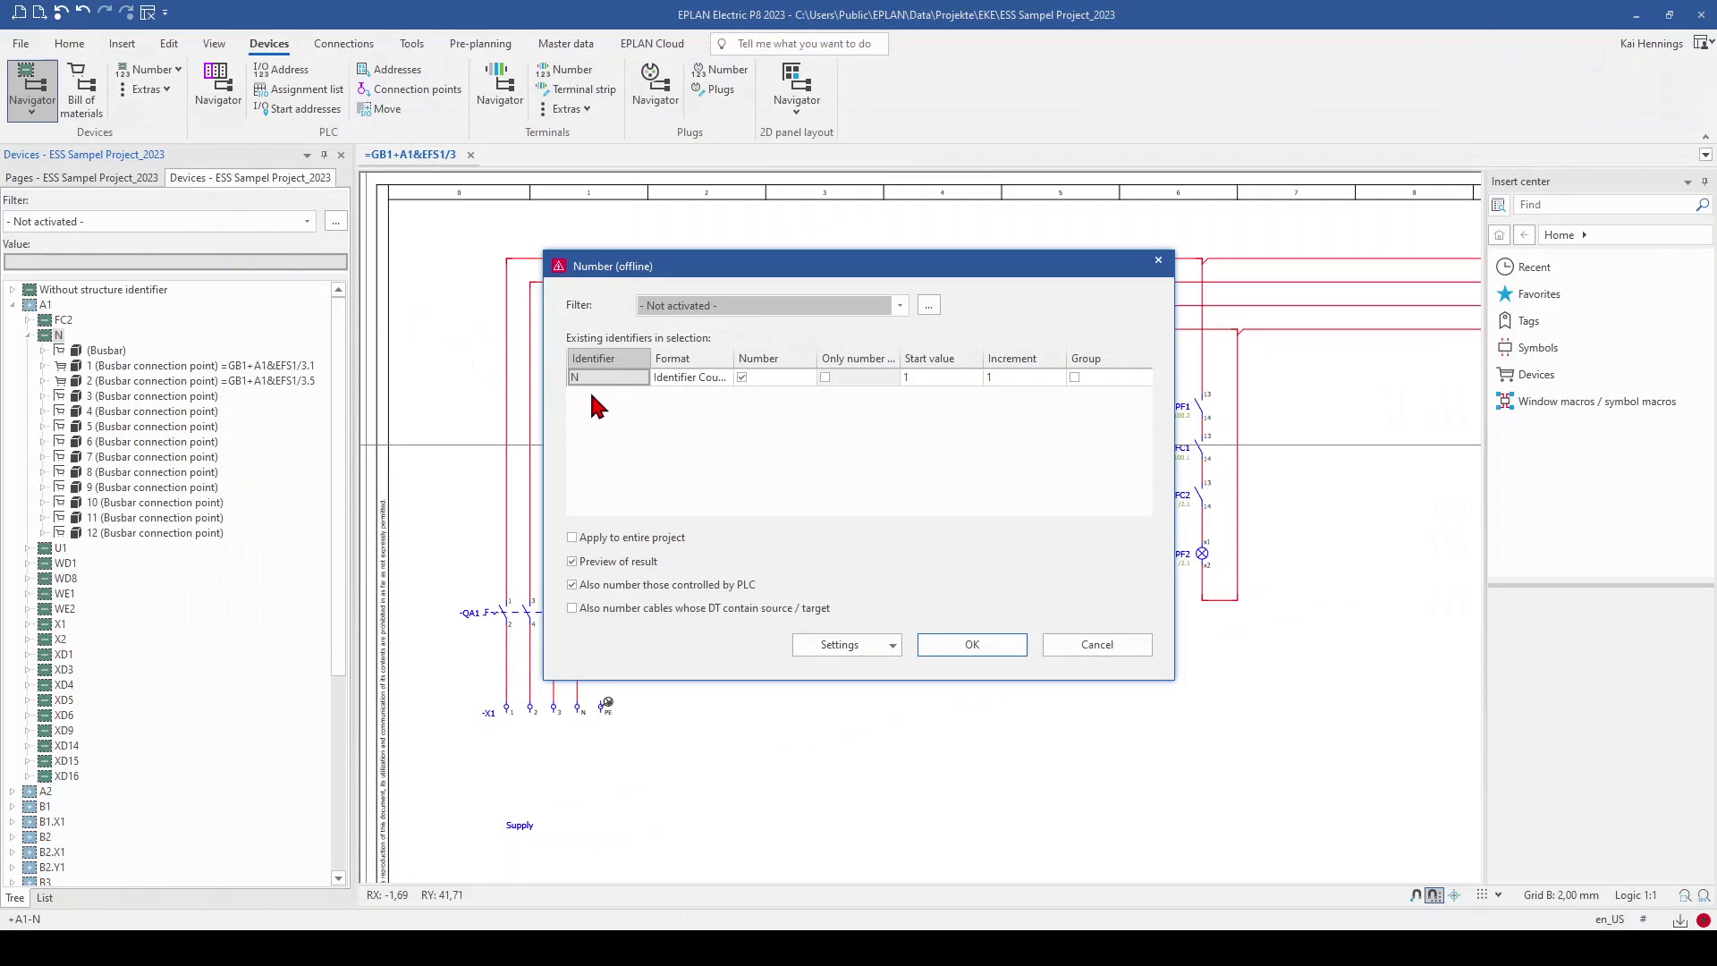
click(1093, 646)
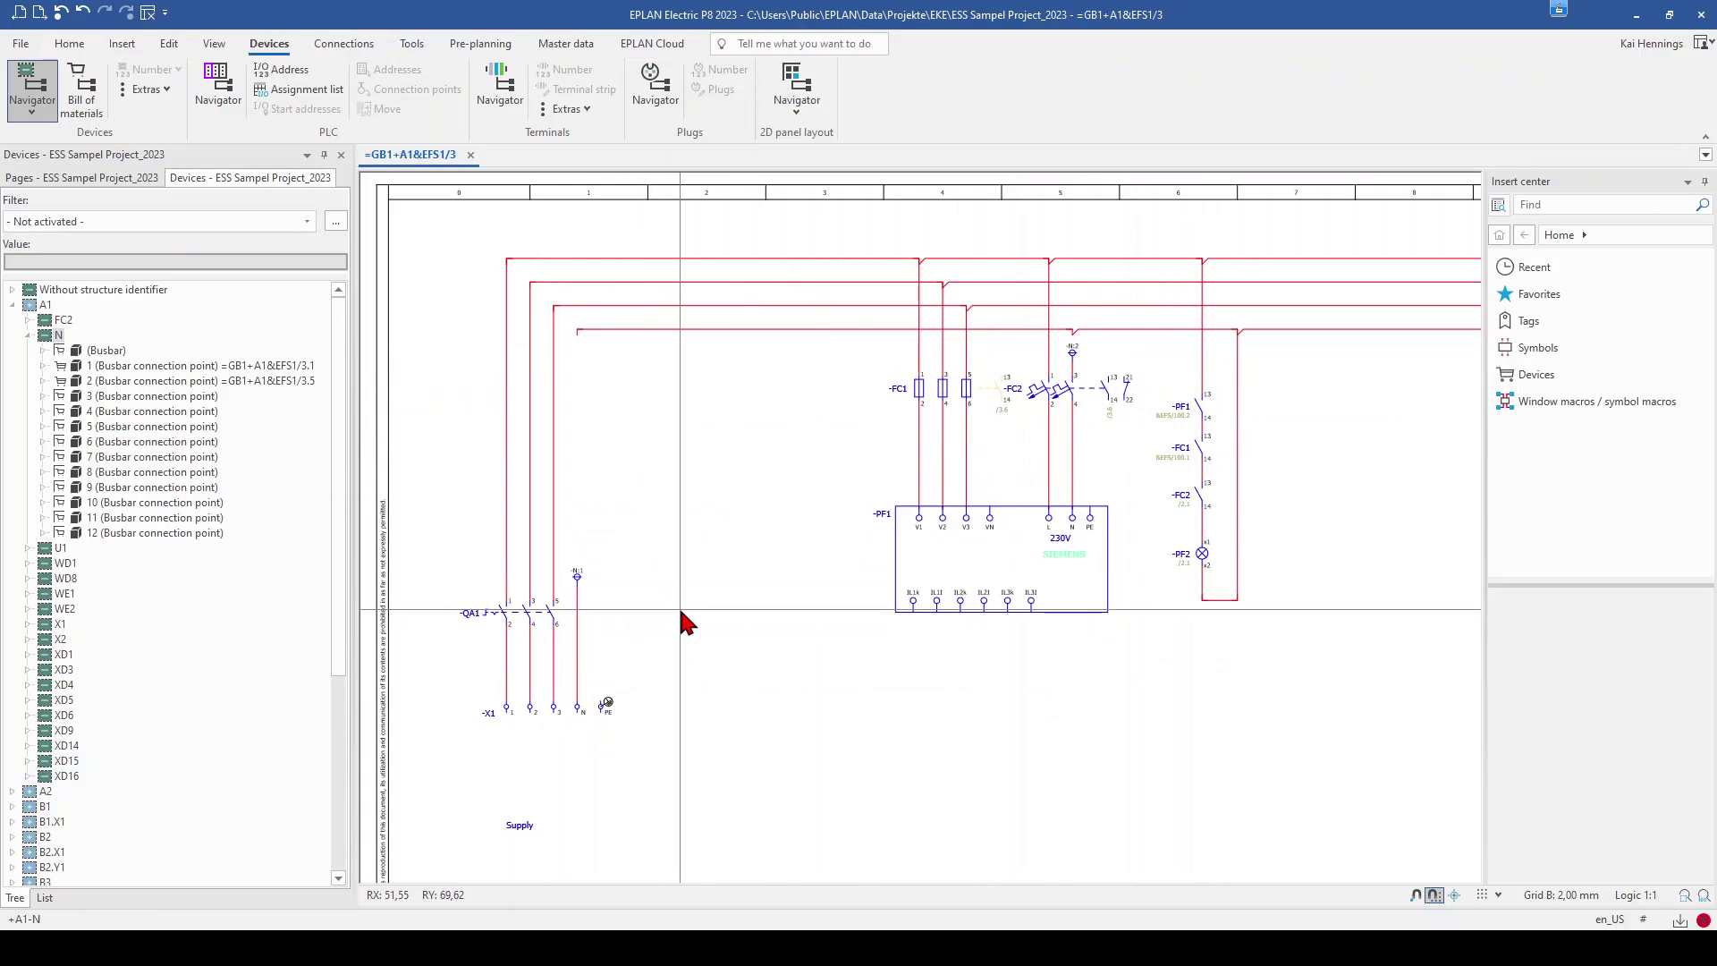
click(60, 337)
In the N device's function table, set row 2's connection designation to 2 and row 3's to 1
right_click(60, 340)
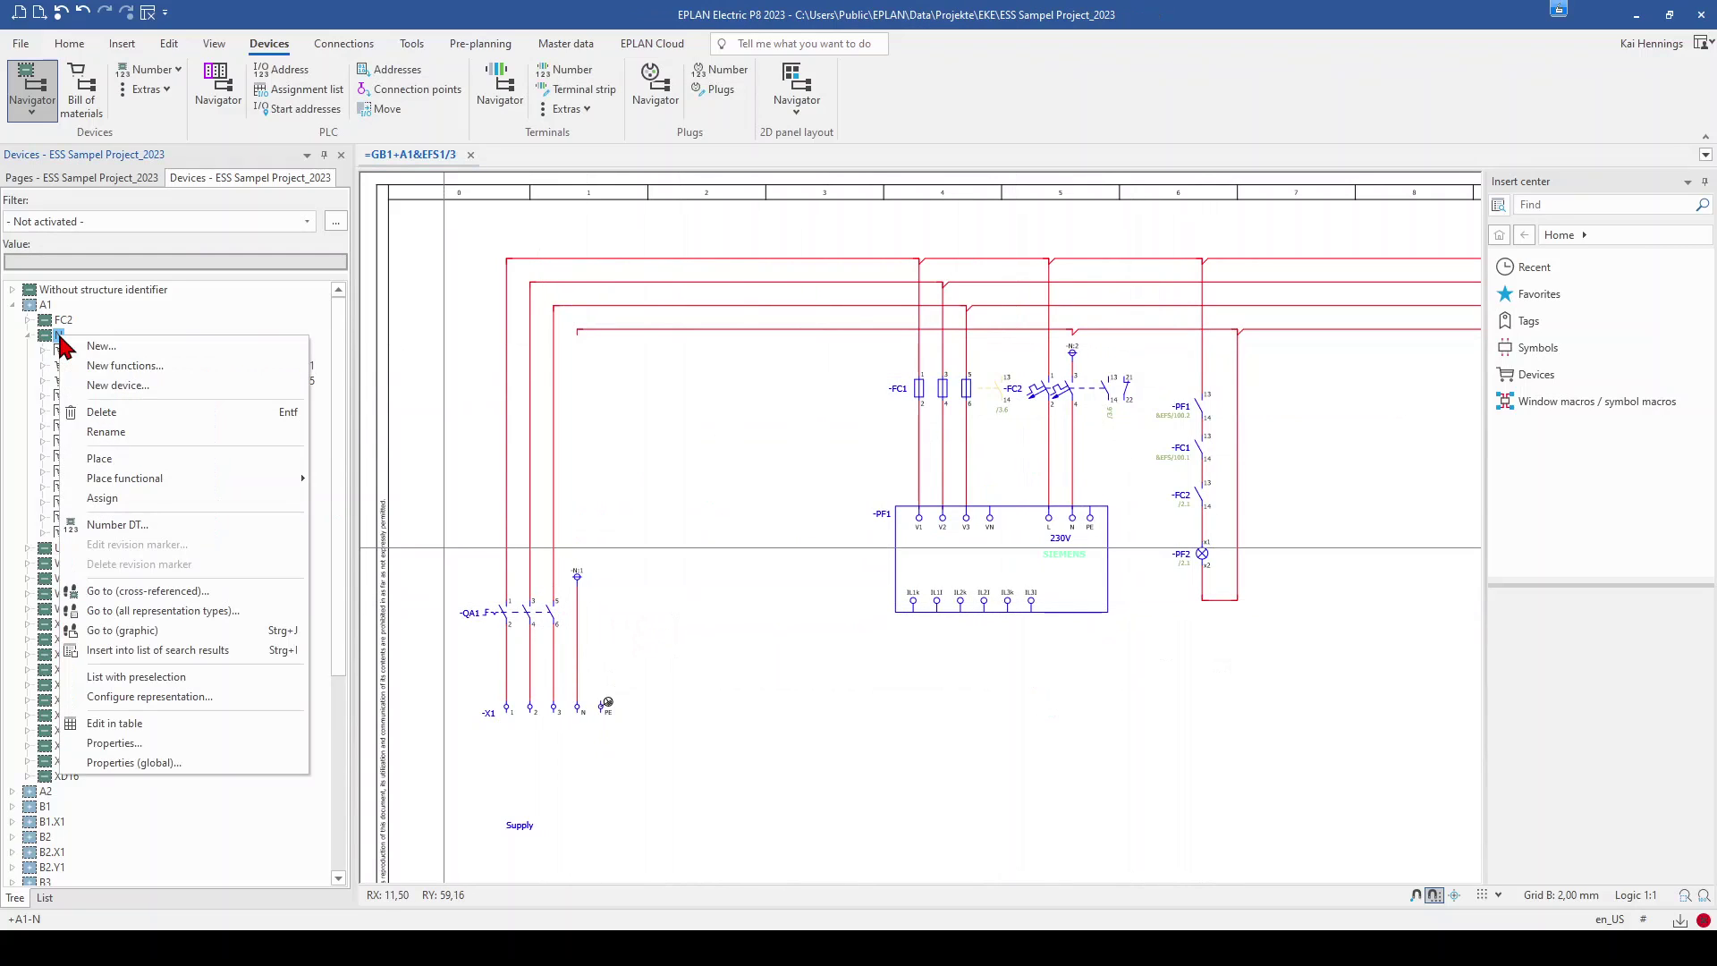
click(161, 721)
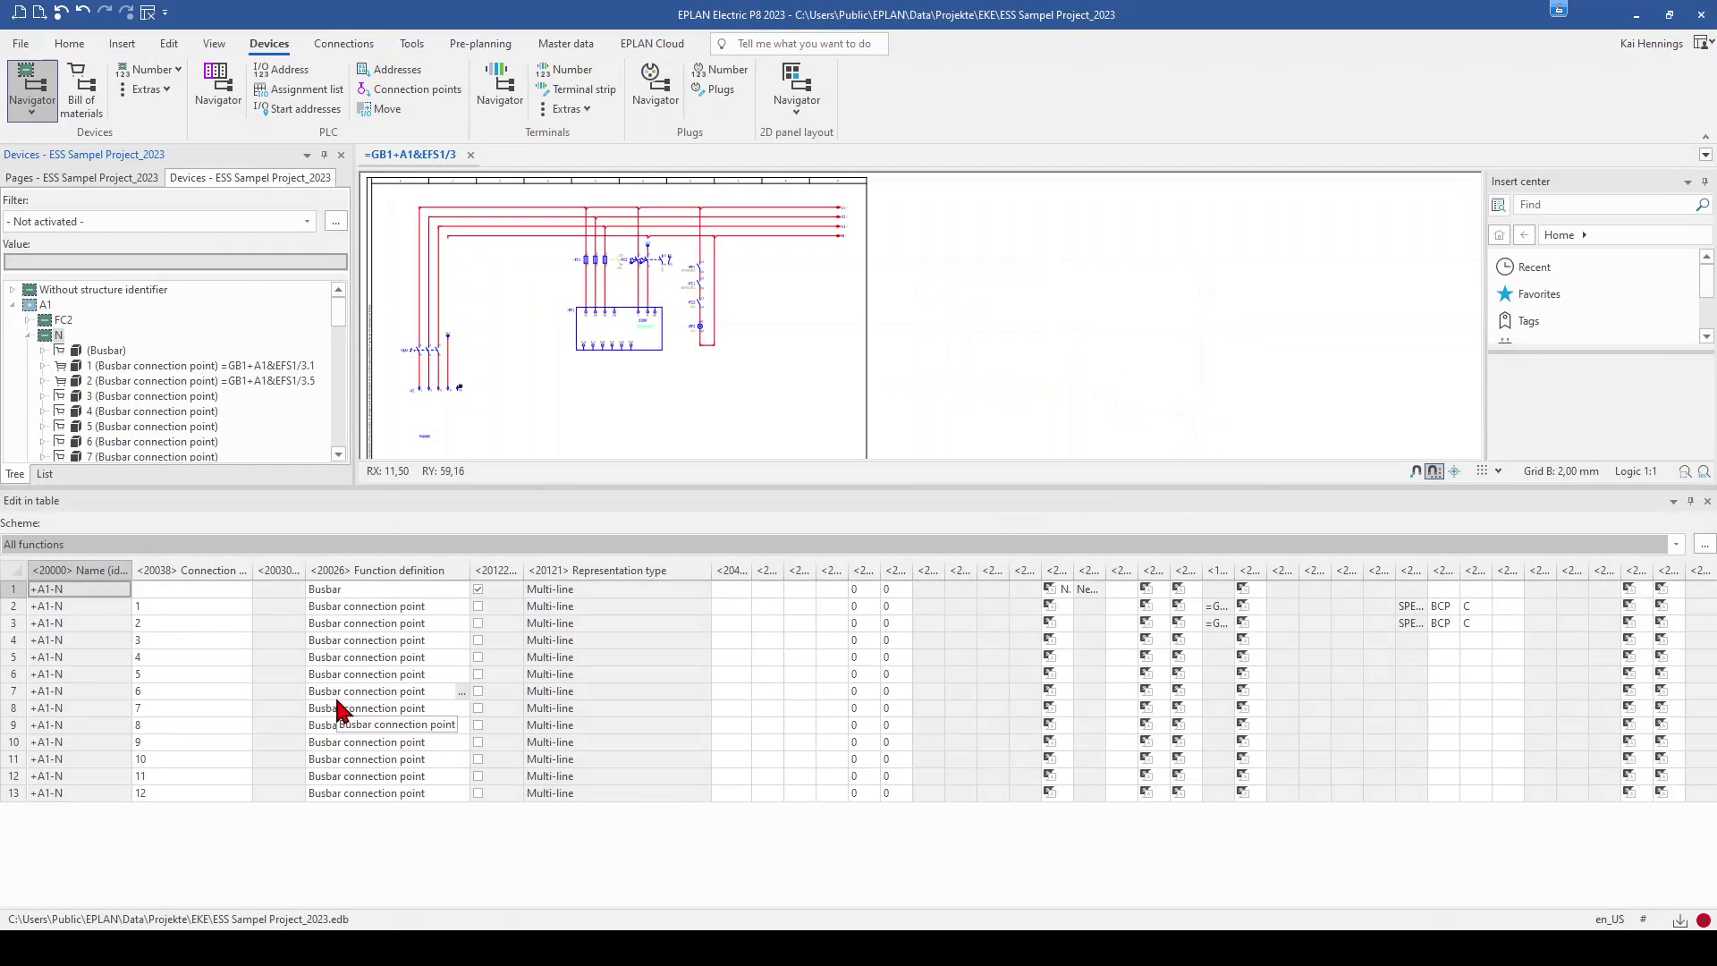
click(15, 608)
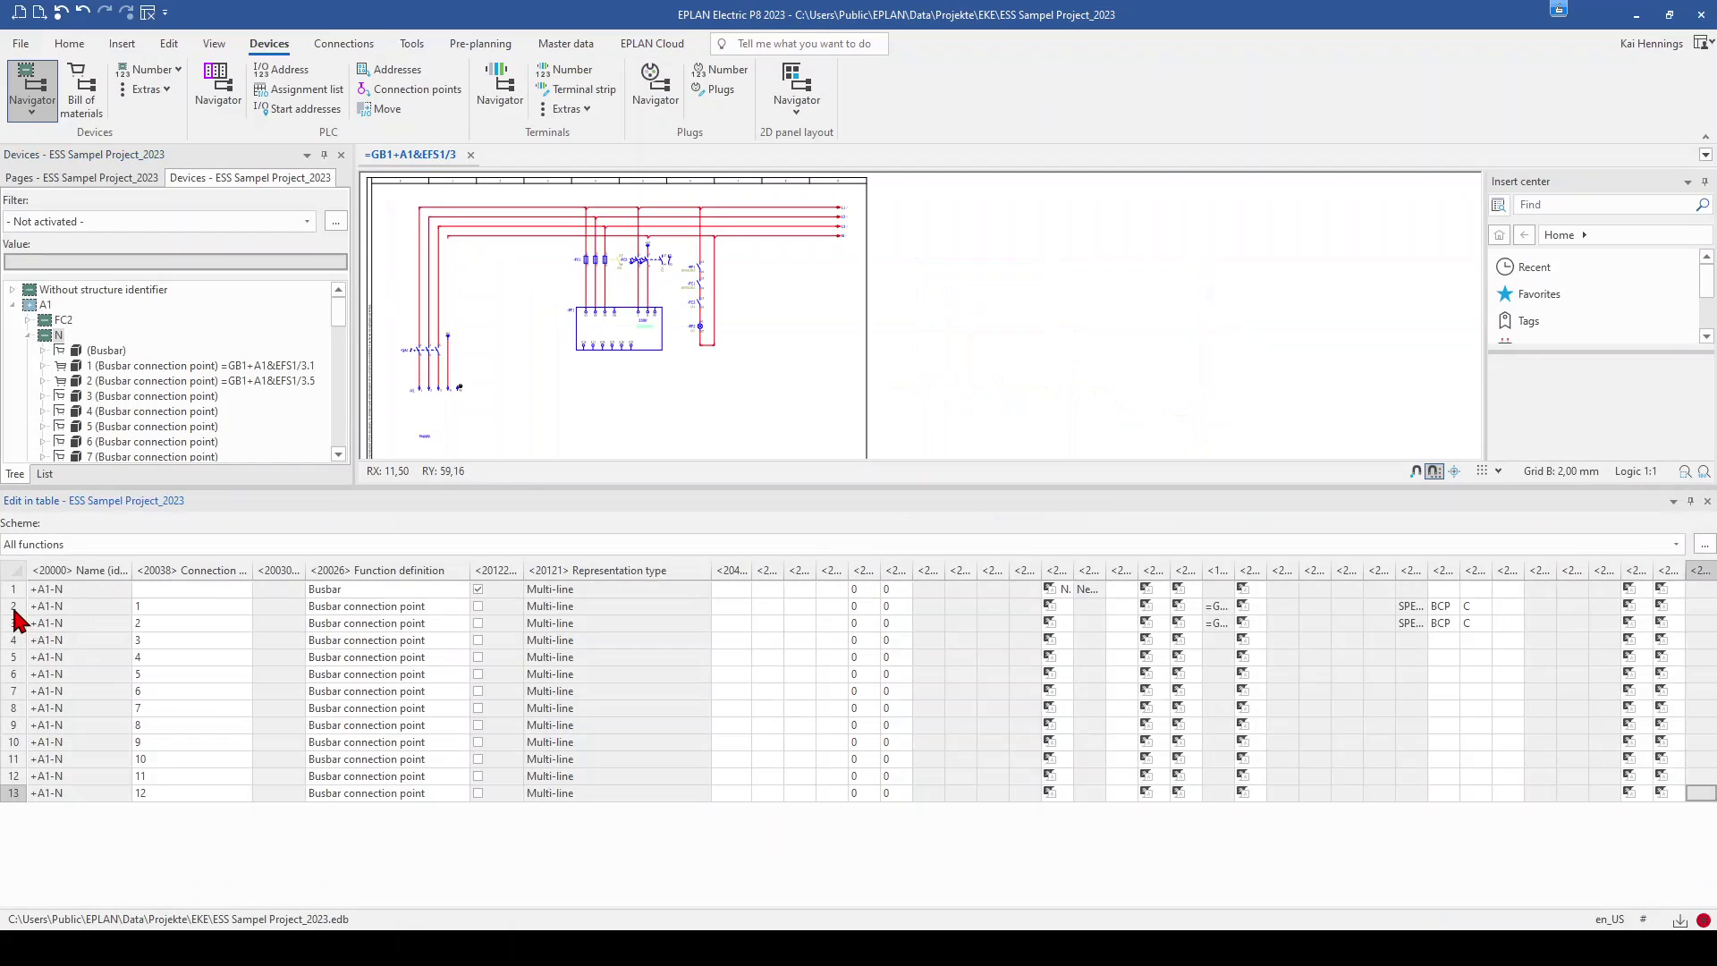
click(164, 608)
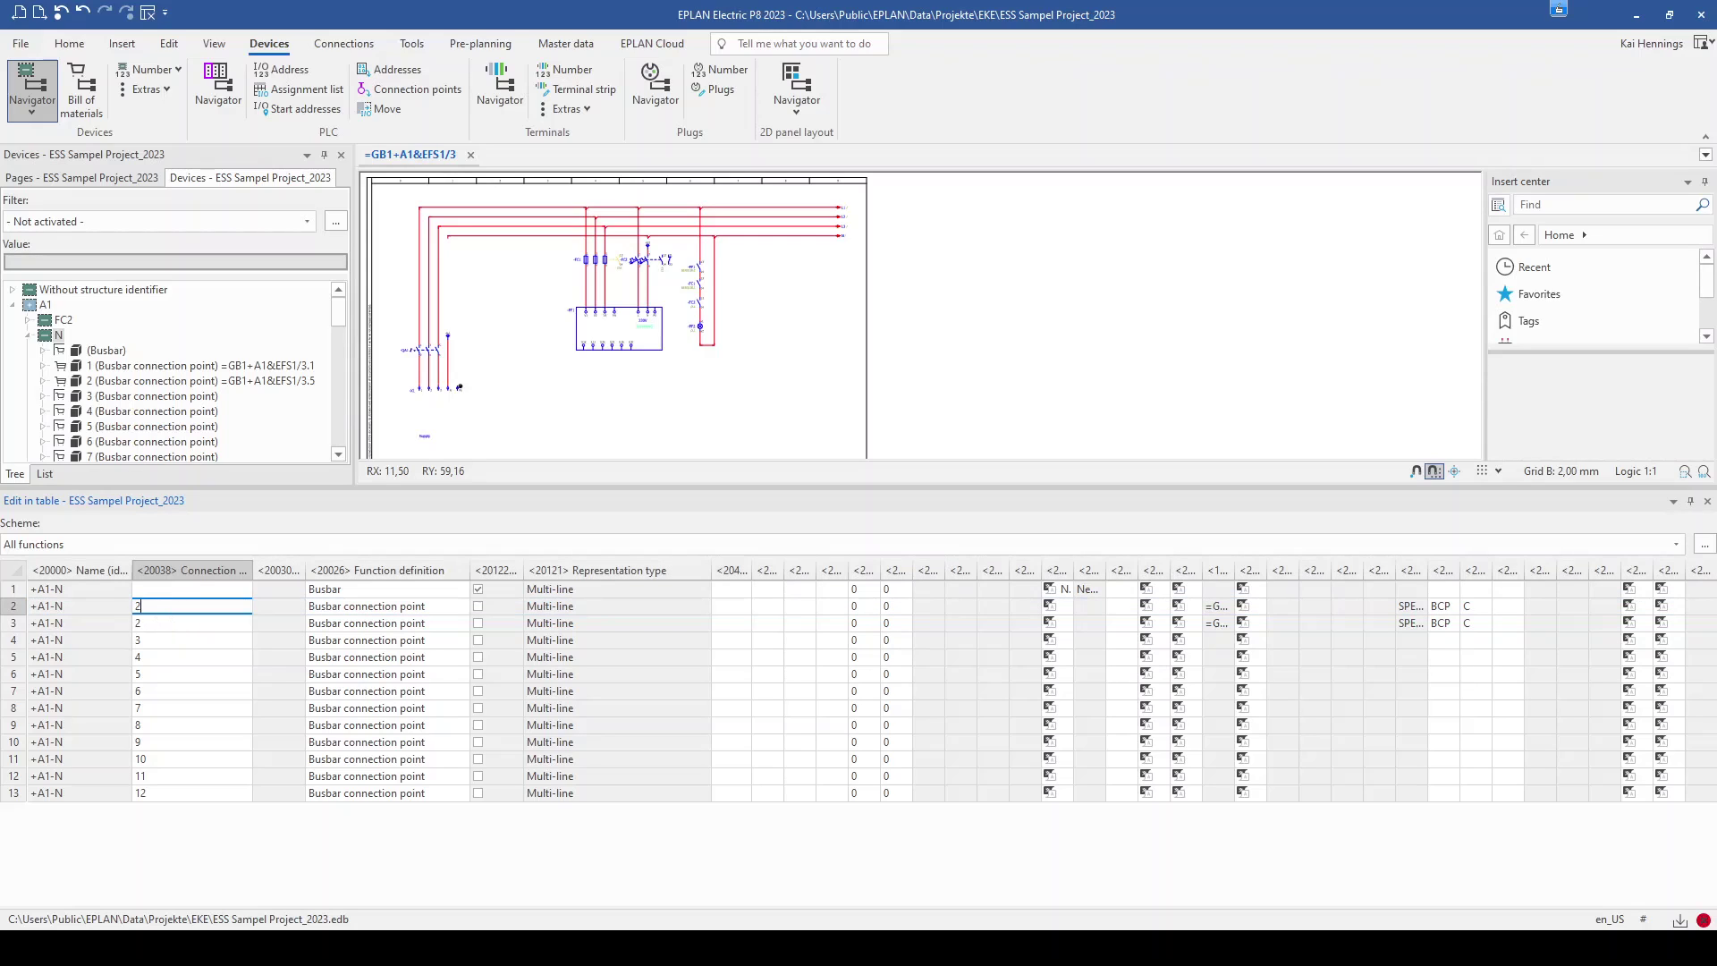
text(2)
click(163, 620)
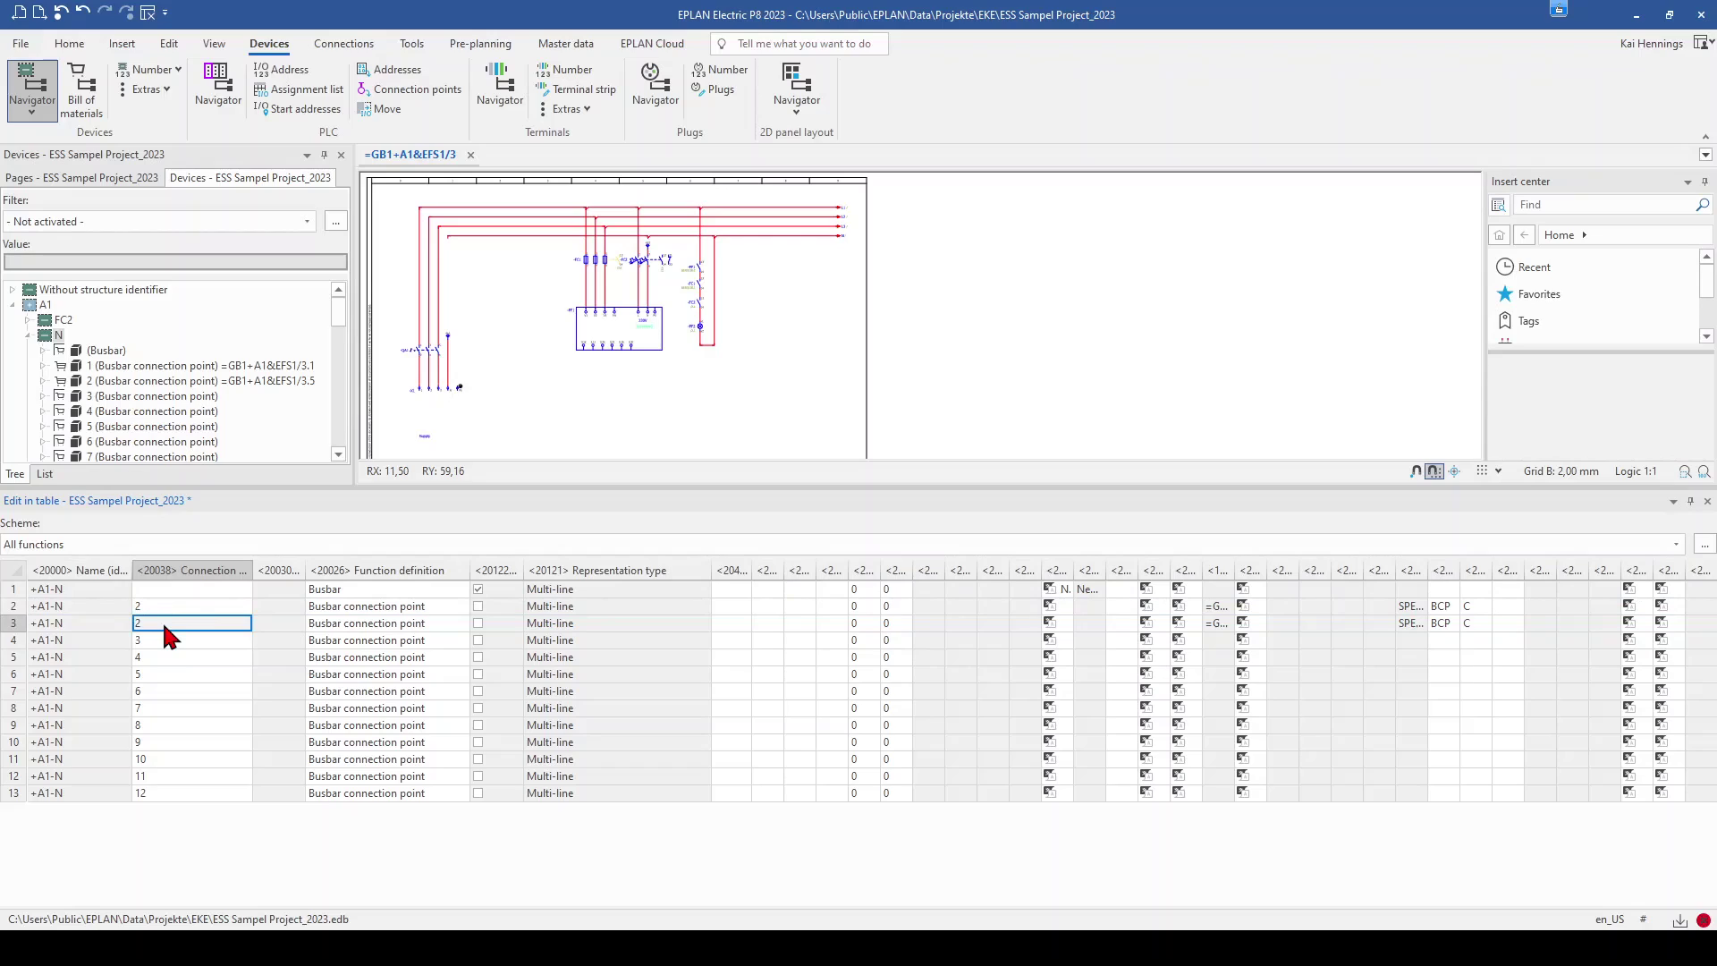
click(164, 622)
text(1)
click(161, 641)
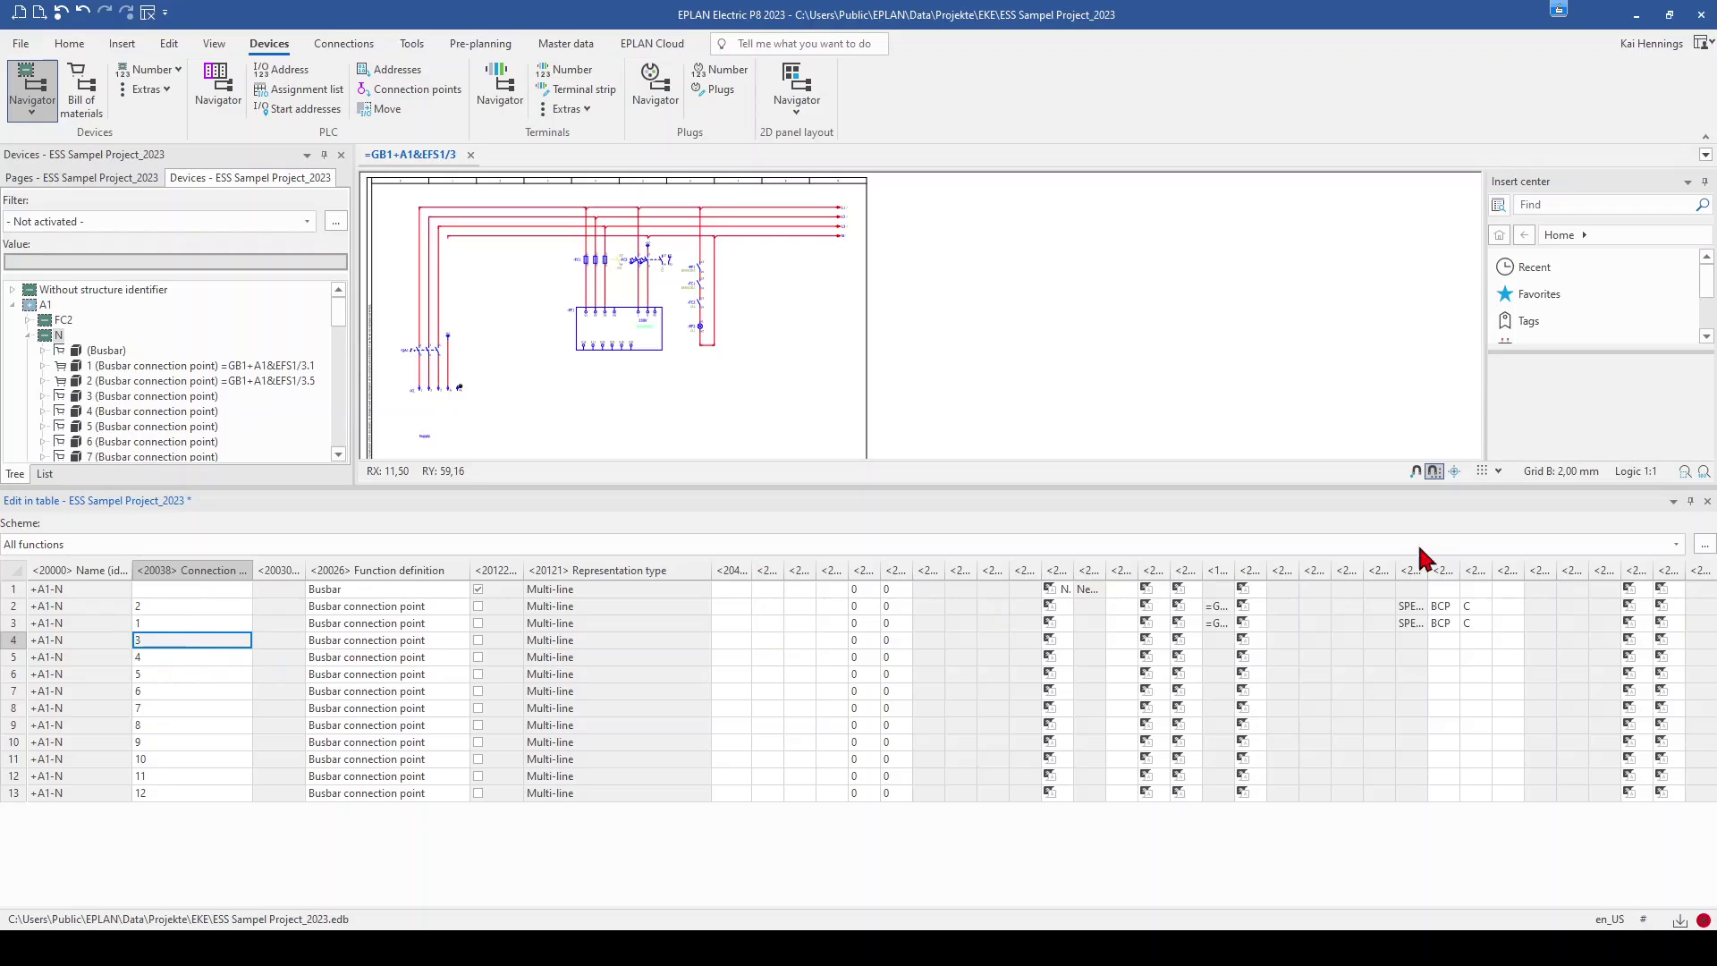